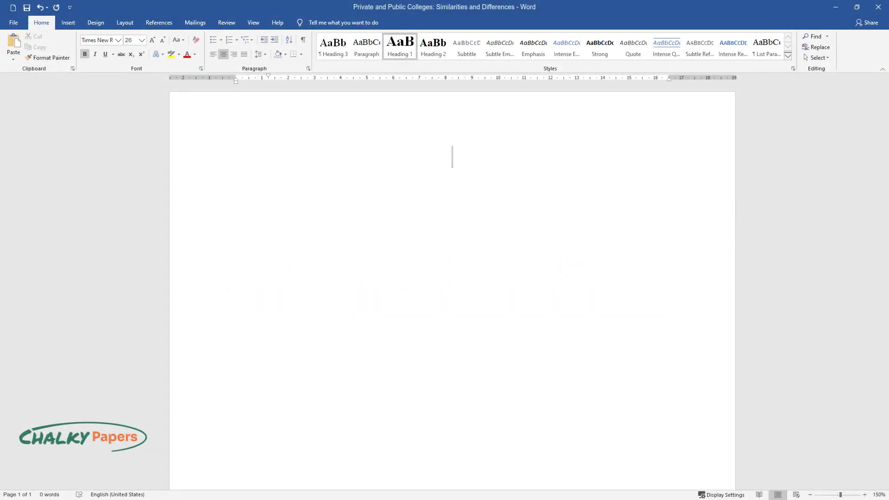
Enter the essay title 'Private and Public Colleges: Similarities and Differences' and begin the next line.
{"action": "type", "text": "Private and "}
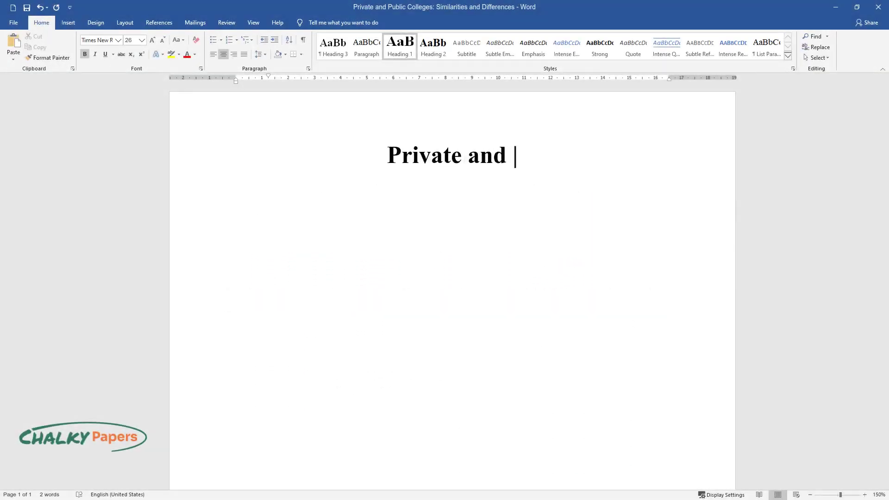
{"action": "type", "text": "Public Colleges: Similaritie"}
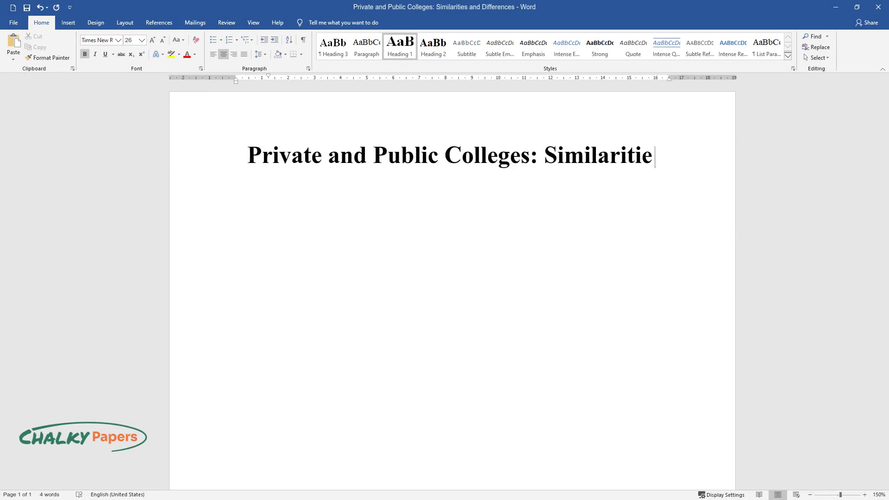
{"action": "type", "text": "s and Differences"}
{"action": "key", "text": "Return"}
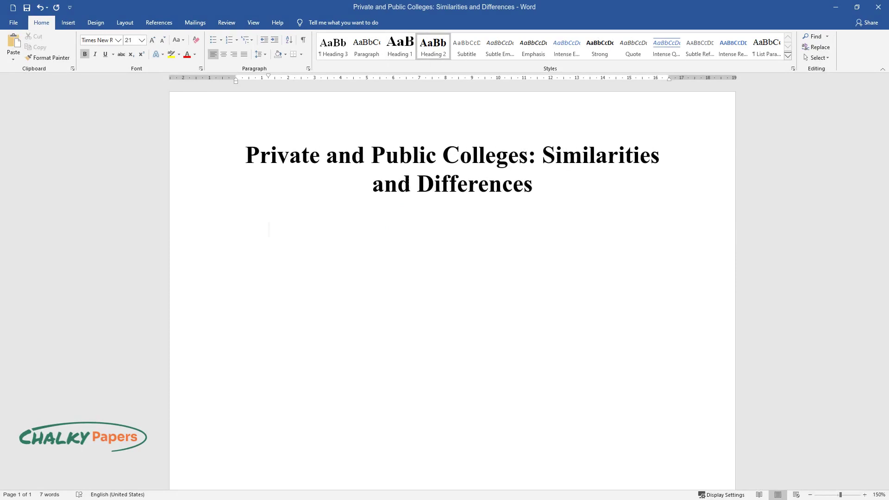
Add the 'Introduction' heading and write the introduction paragraph comparing public and private colleges.
{"action": "type", "text": "Introduction"}
{"action": "key", "text": "Return"}
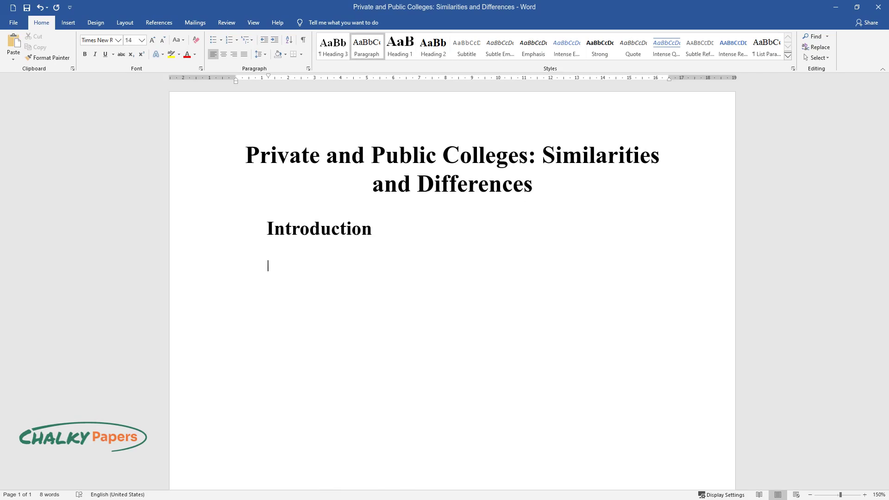
{"action": "type", "text": "In the current age, "}
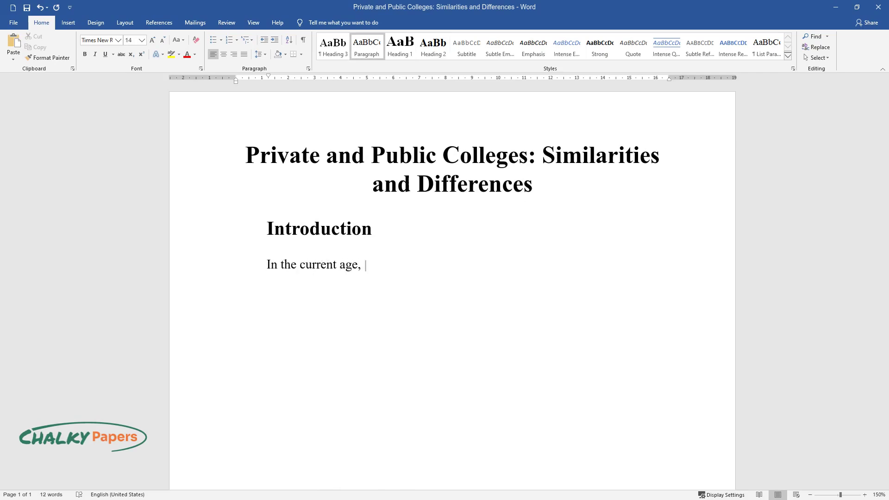
{"action": "type", "text": "students are presented with variou"}
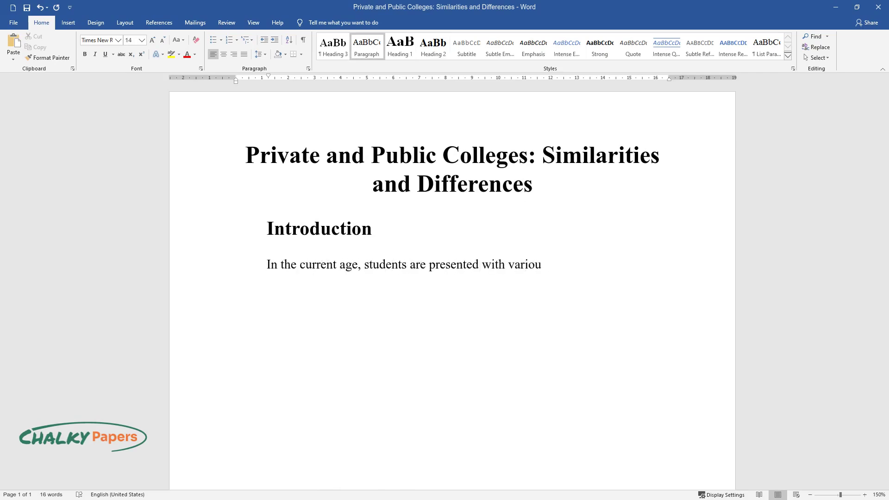
{"action": "type", "text": "s options regarding higher"}
{"action": "type", "text": " educati"}
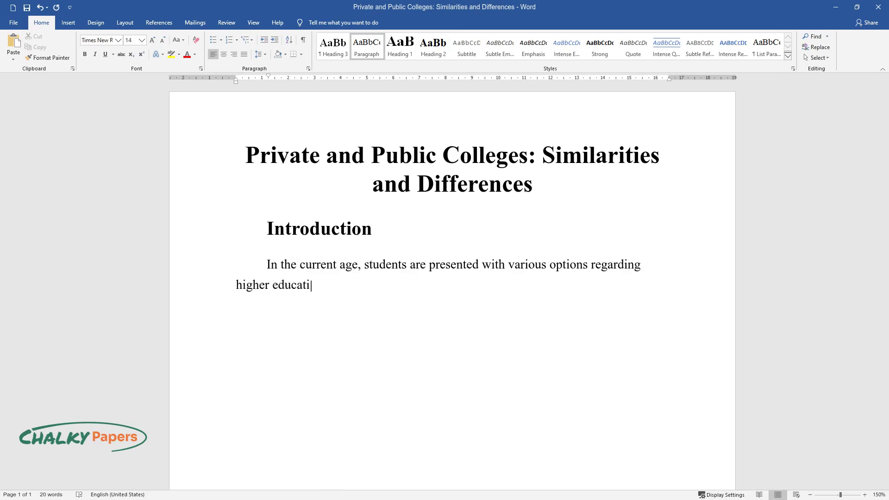
{"action": "type", "text": "on. Most countries provide private "}
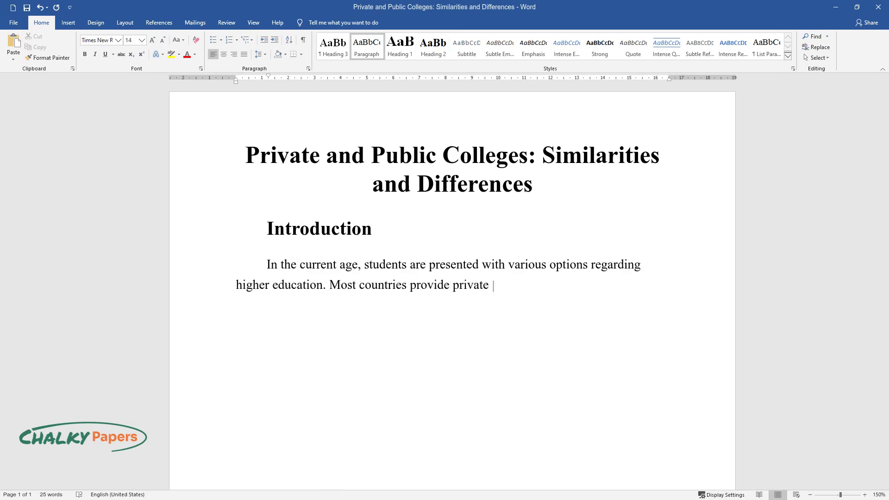
{"action": "type", "text": "and public college opportunities,"}
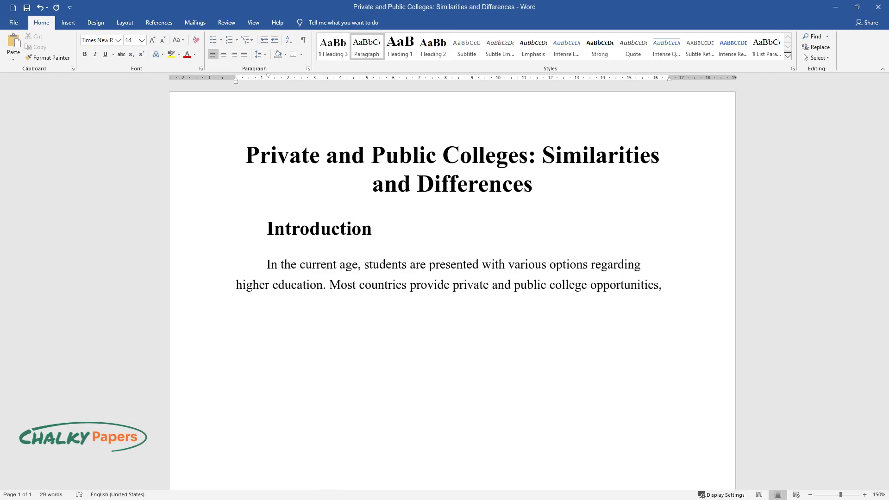
{"action": "type", "text": " enveloping both paid and state-sup"}
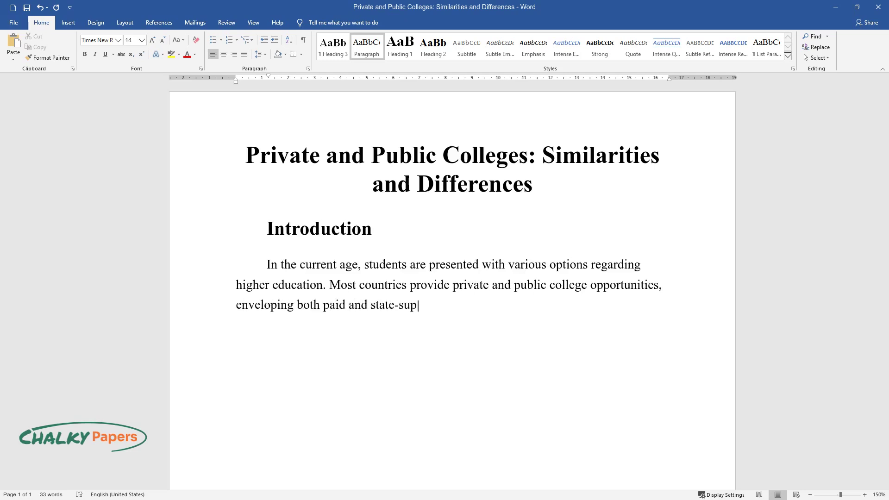
{"action": "type", "text": "ported tuition. While both types of"}
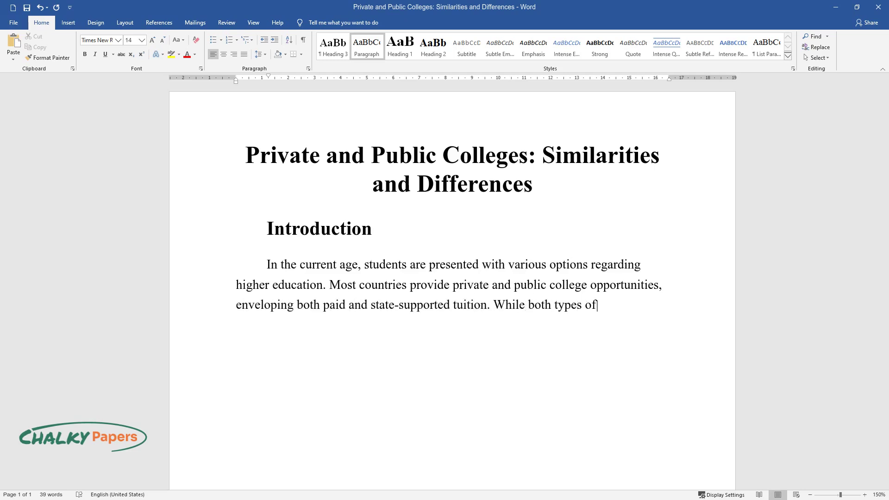
{"action": "type", "text": " education are available for all co"}
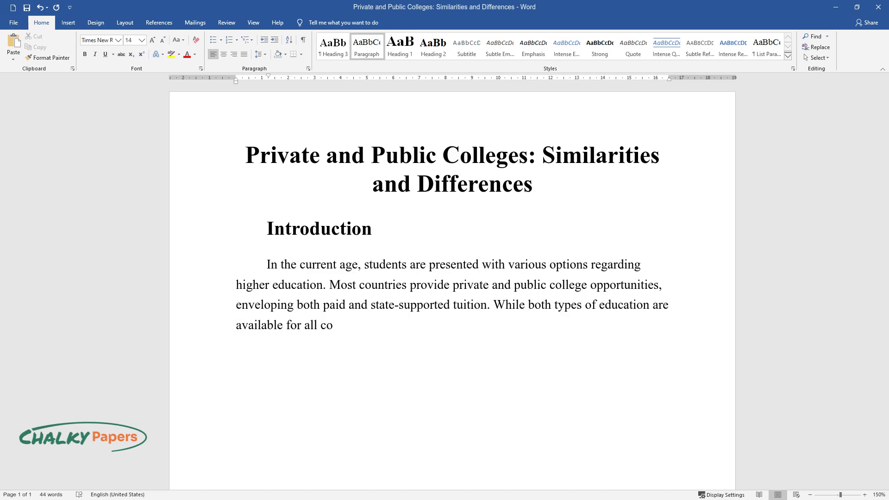
{"action": "type", "text": "untry citizens, private college or"}
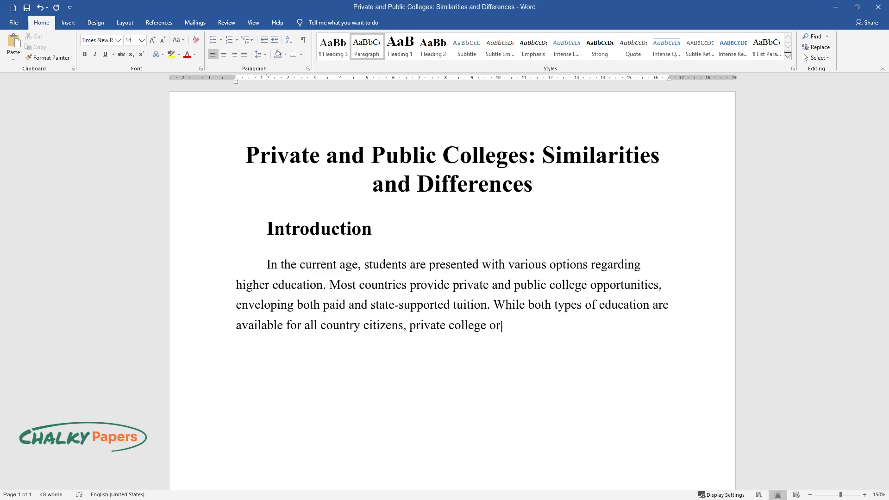
{"action": "type", "text": "ganizations tend to require a more extensive amount "}
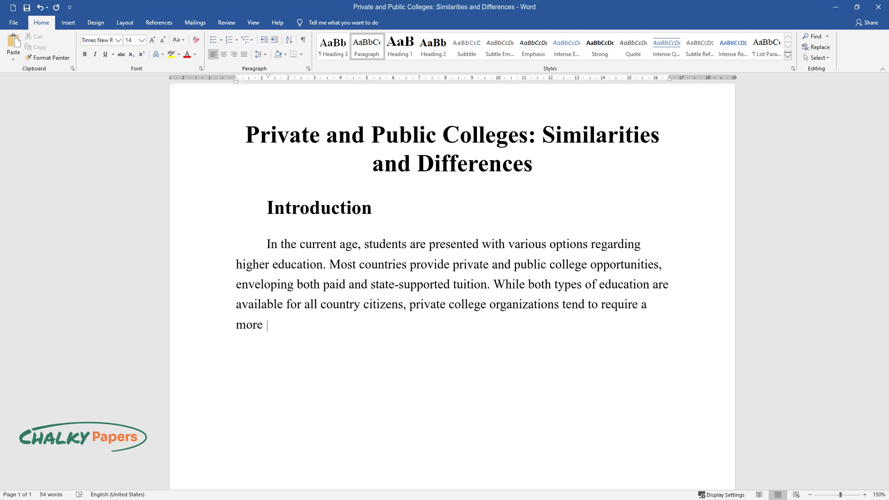
{"action": "type", "text": "of fees in exchan"}
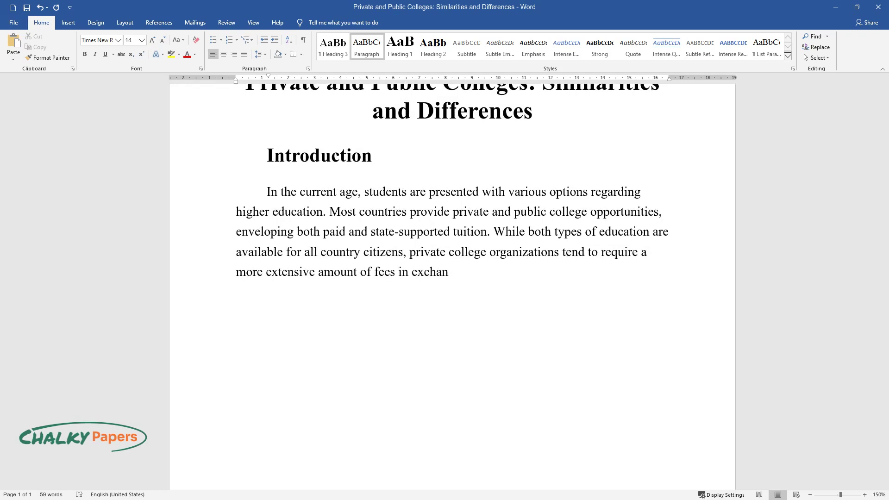
{"action": "type", "text": "ge for the services offered. Nevert"}
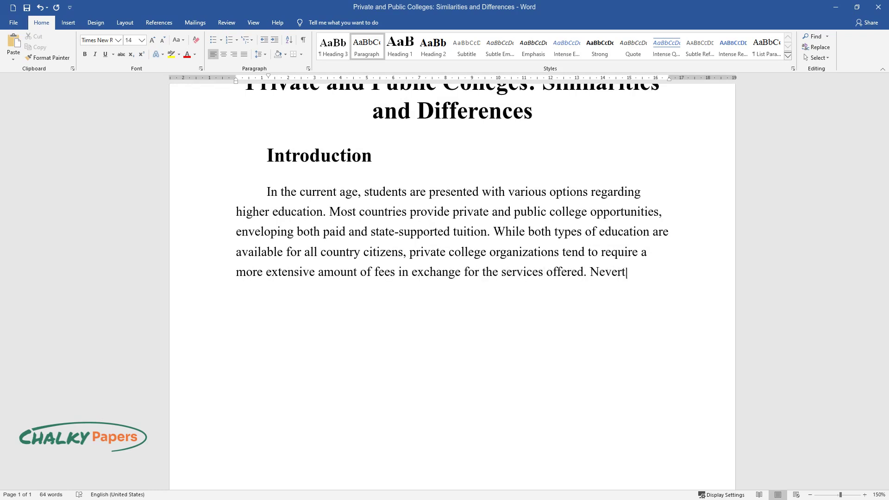
{"action": "type", "text": "heless, considerable similarities "}
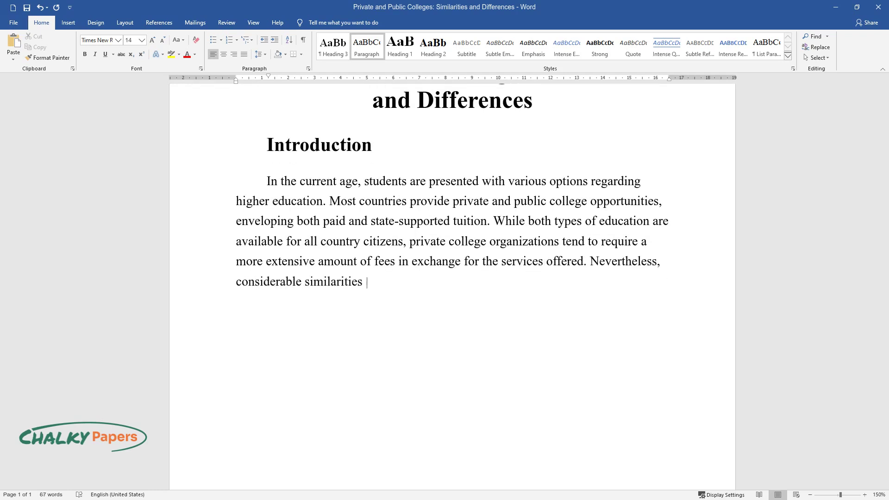
{"action": "type", "text": "and much more significant differenc"}
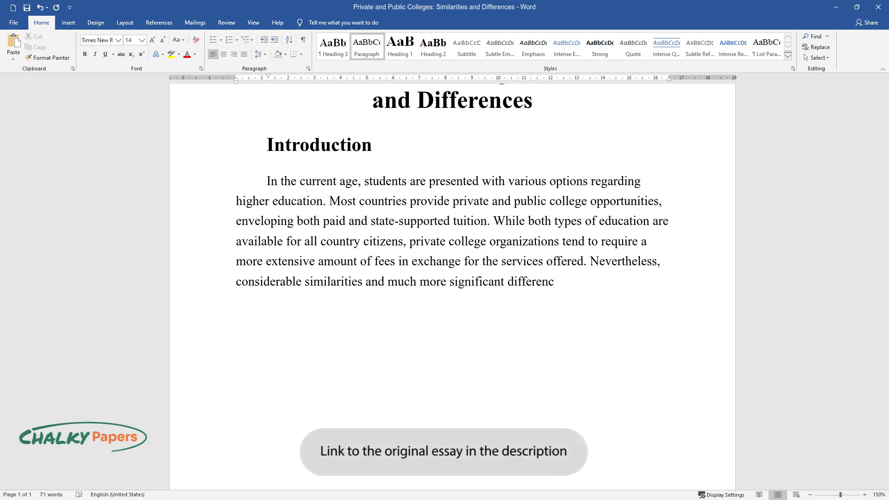
{"action": "type", "text": "es emerge upon closer examination "}
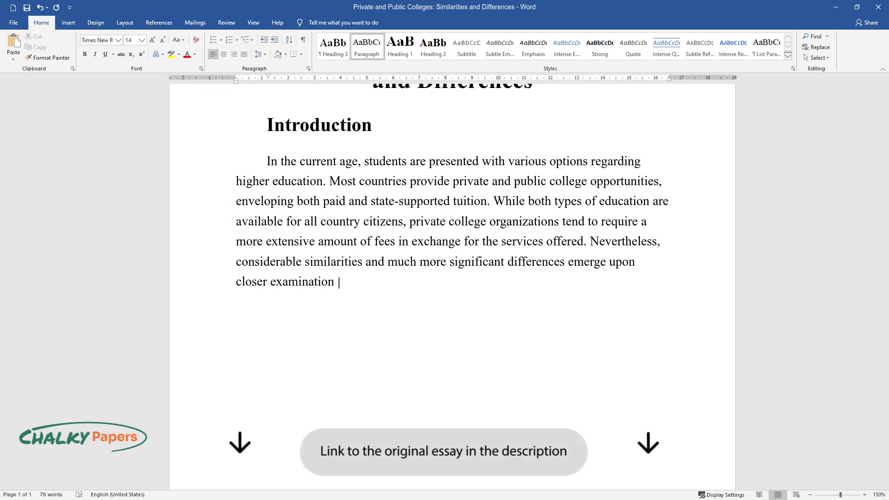
{"action": "type", "text": "of this subject. Numerous social an"}
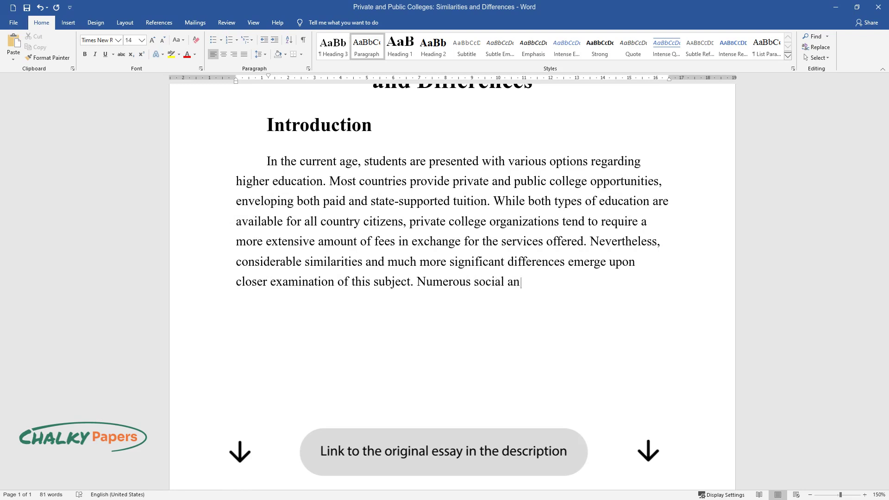
{"action": "type", "text": "d environmental factors should be"}
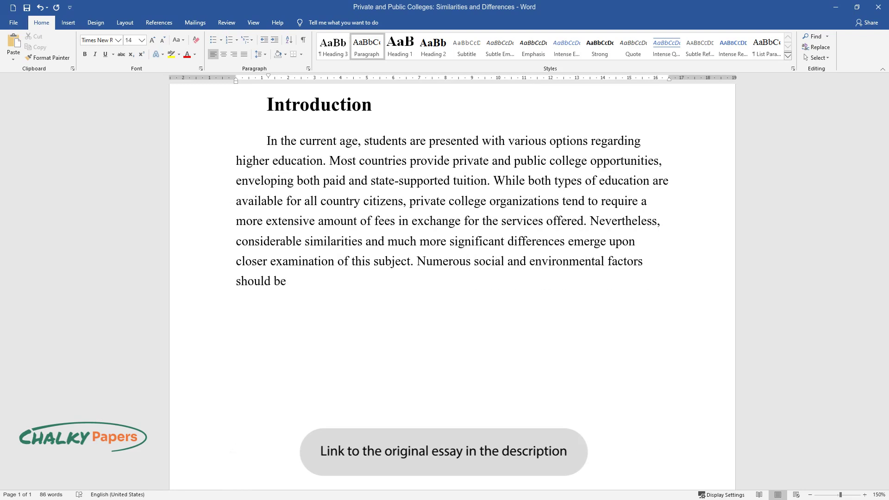
{"action": "type", "text": " mentioned when addressing this top"}
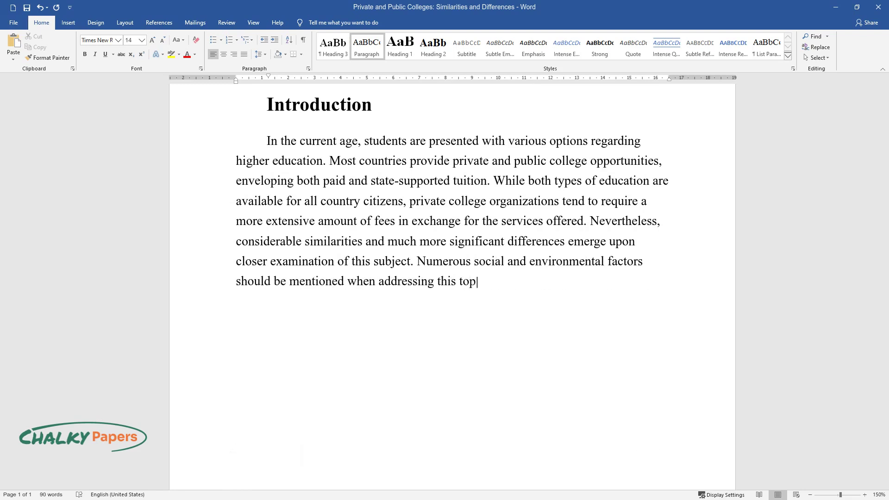
{"action": "type", "text": "ic, from community interactions to "}
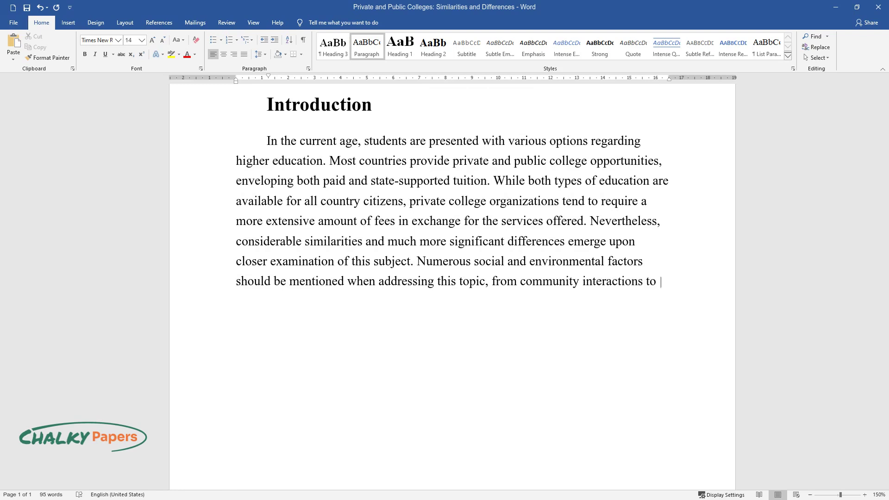
{"action": "type", "text": "teaching quality. In this essay, th"}
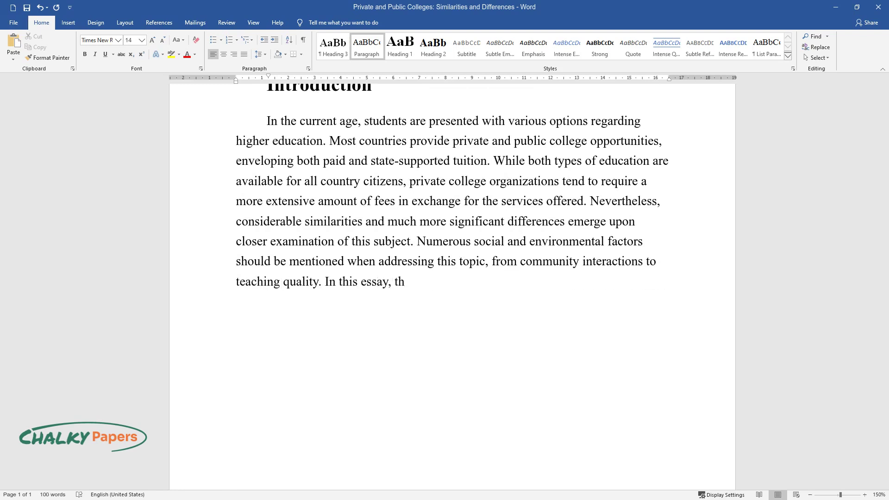
{"action": "type", "text": "e concepts of public and private c"}
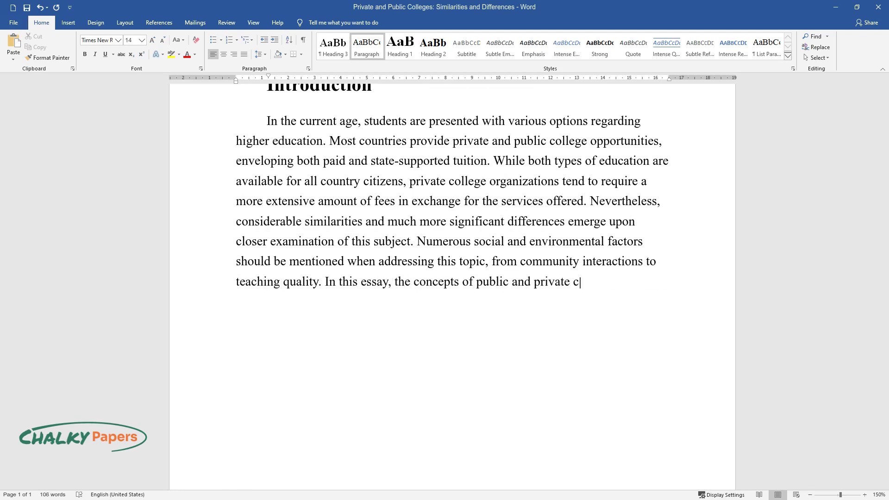
{"action": "type", "text": "olleges will be compared and contrasted, highlighti"}
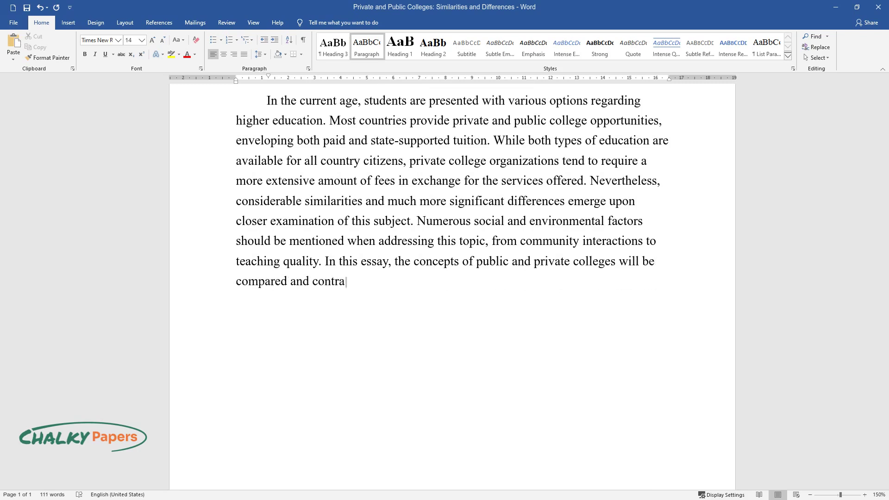
{"action": "type", "text": "ng the primary re"}
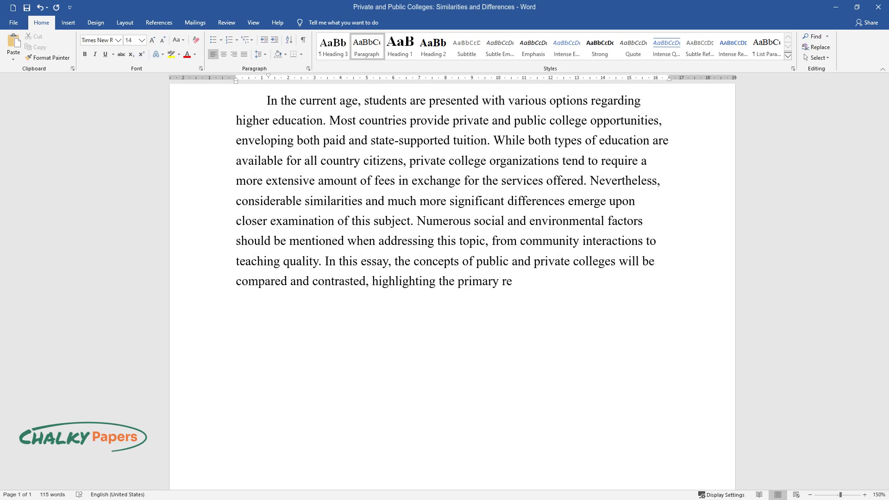
{"action": "type", "text": "semblances and distinctions between these types of ed"}
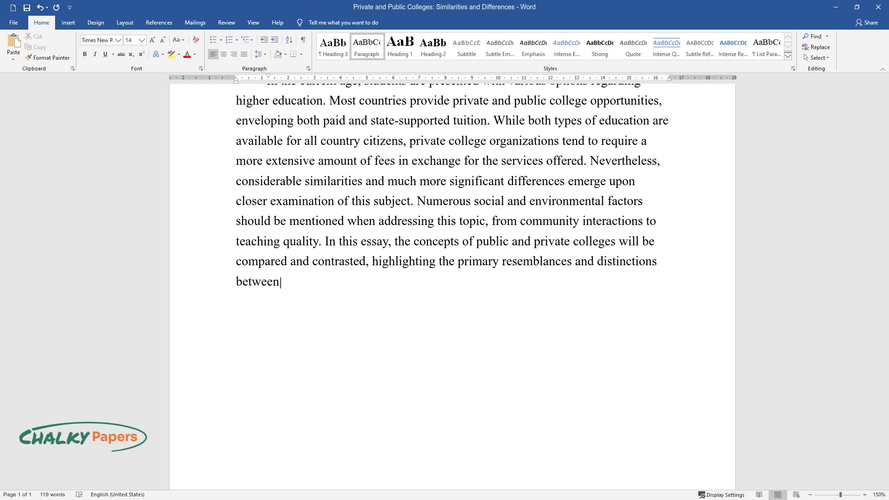
{"action": "type", "text": "ucation."}
{"action": "key", "text": "Return"}
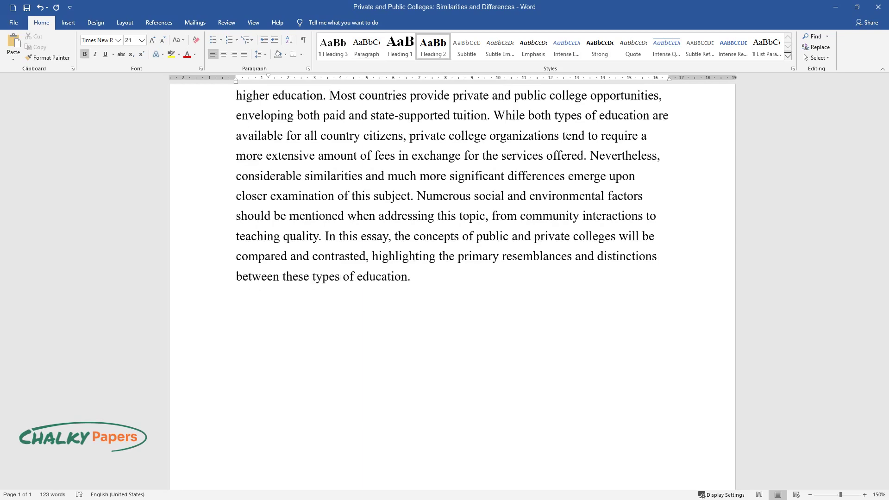
Add the heading 'Exploring the Corresponding Traits of Private and Public Colleges' and write its similarities paragraph.
{"action": "type", "text": "Exploring the Corresp"}
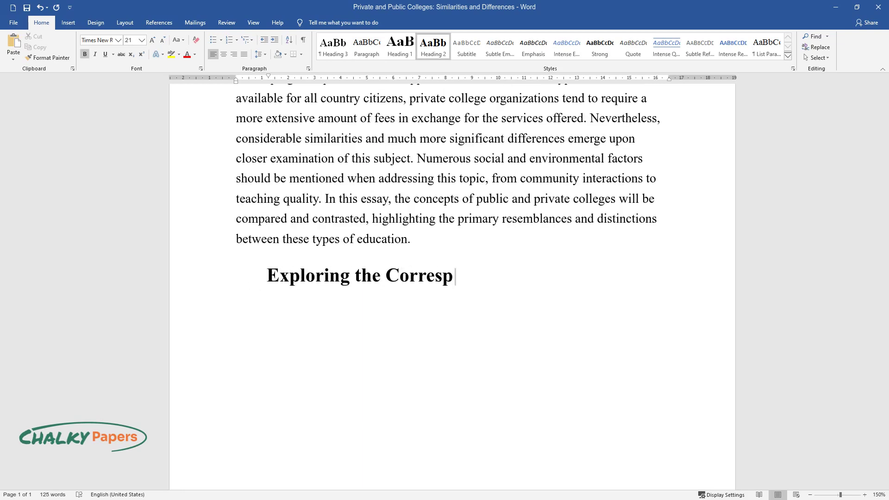
{"action": "type", "text": "onding Traits of Private and "}
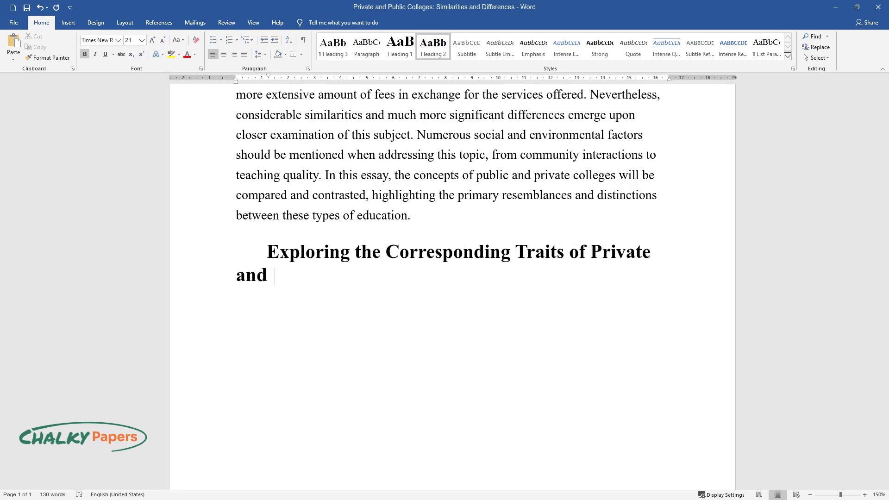
{"action": "type", "text": "Public Colleges"}
{"action": "key", "text": "Return"}
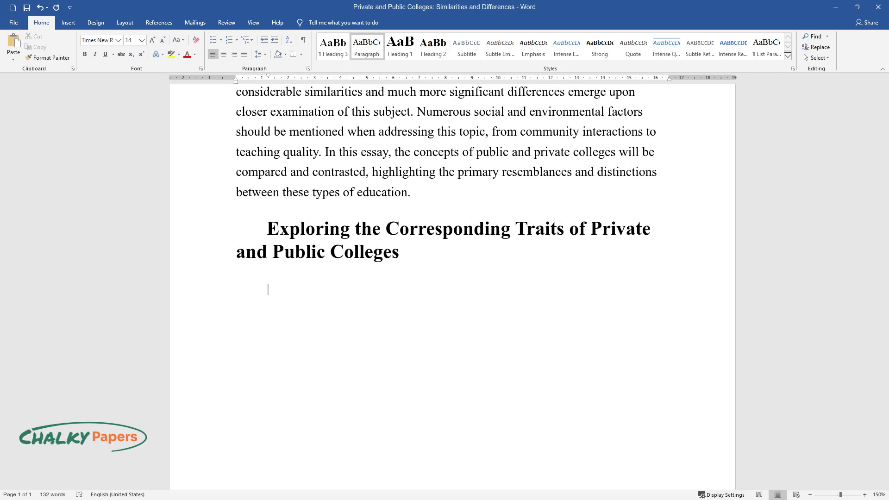
{"action": "type", "text": "The most remarkable similarit"}
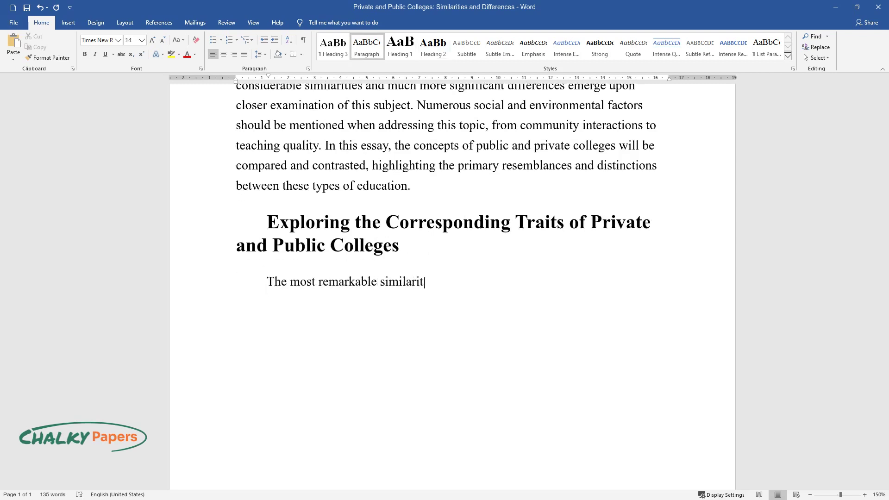
{"action": "type", "text": "y between private and public coll"}
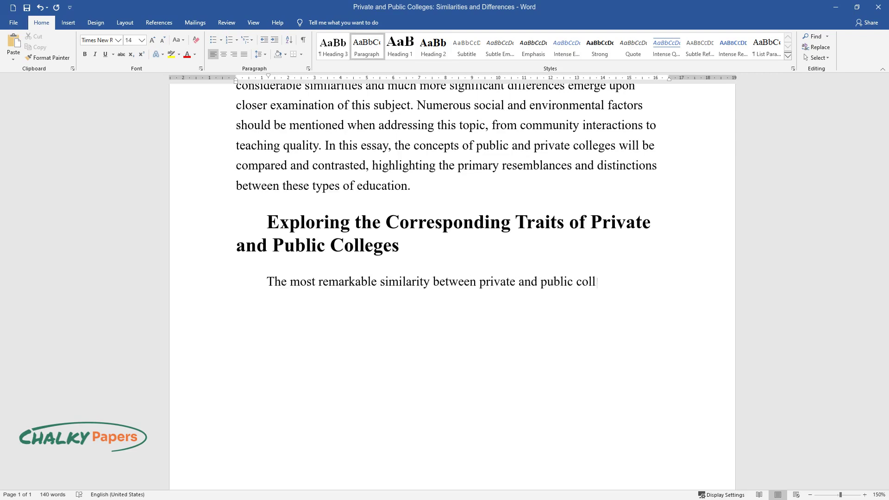
{"action": "type", "text": "ege education resides in the type "}
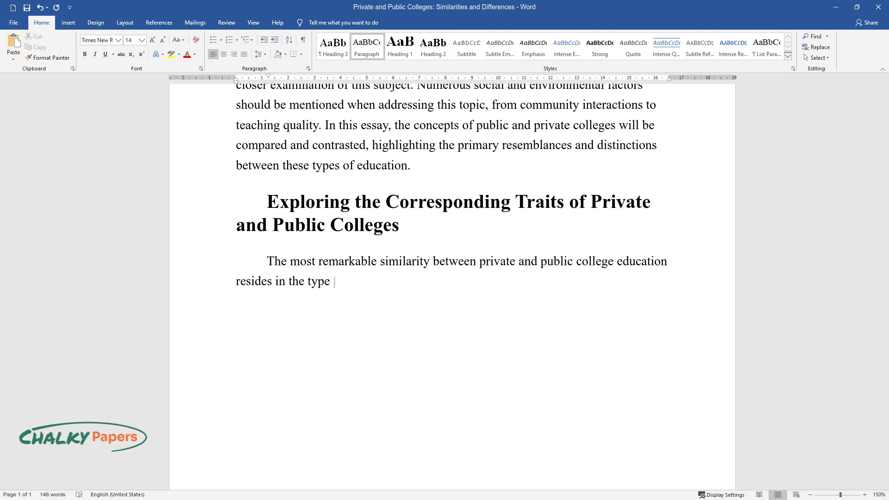
{"action": "type", "text": "of learning presented to the atten"}
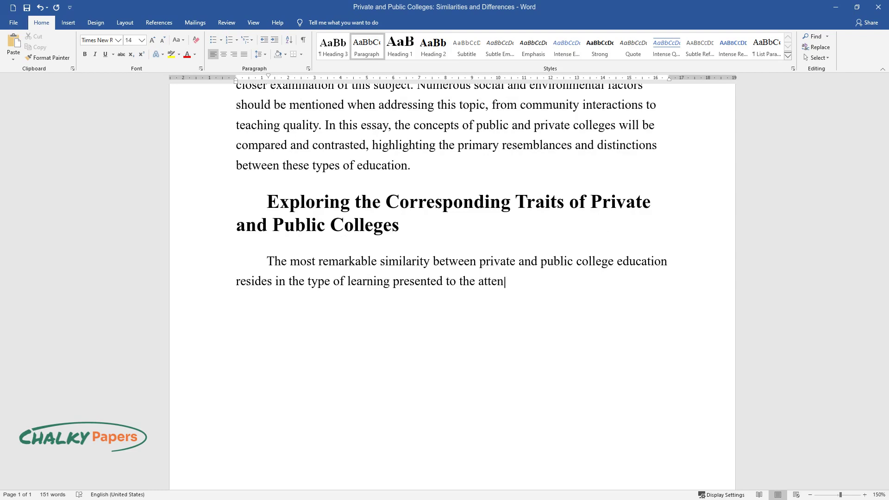
{"action": "type", "text": "dees of these ins"}
{"action": "type", "text": "tutions. Primar"}
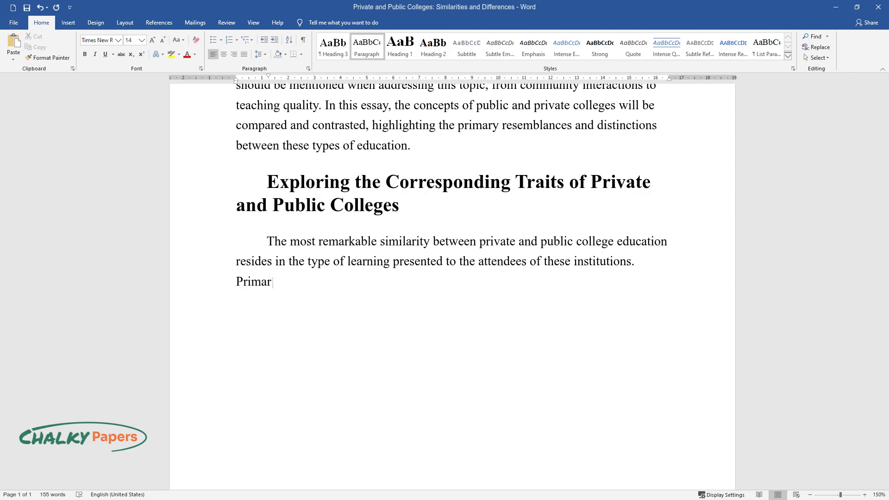
{"action": "type", "text": "ily, college schooling is practice"}
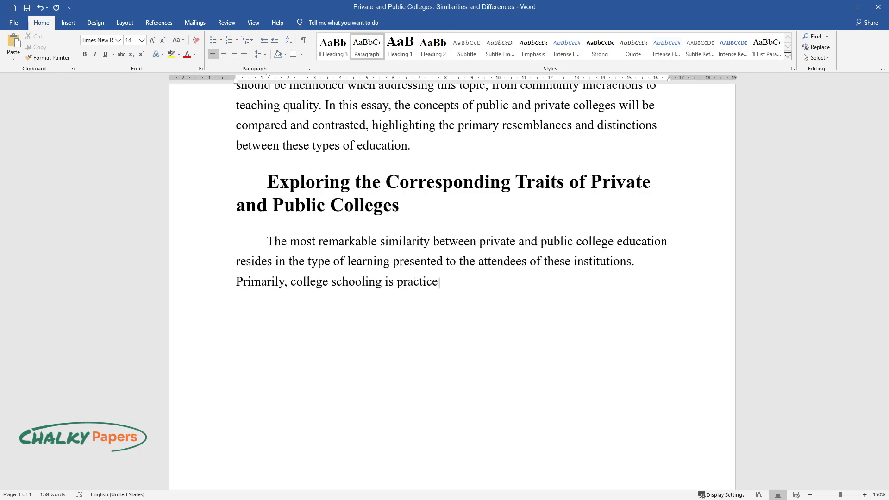
{"action": "type", "text": "-oriented, serving as a mediating "}
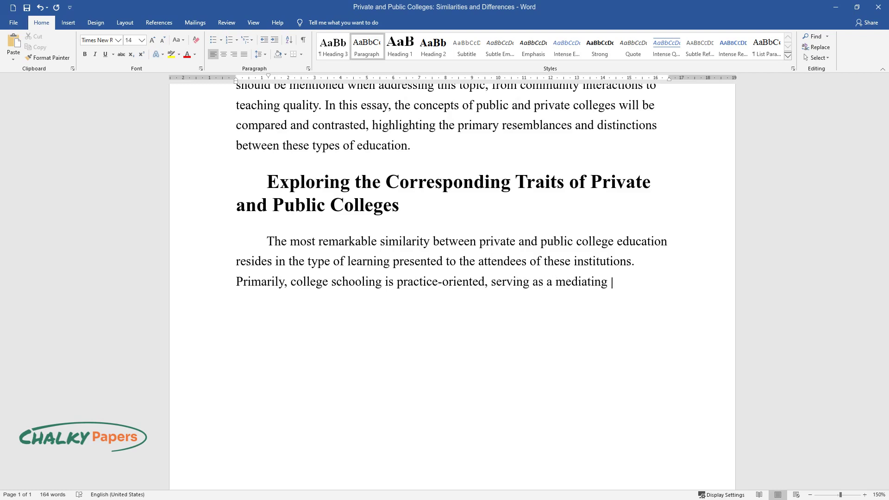
{"action": "type", "text": "option between universities and ca"}
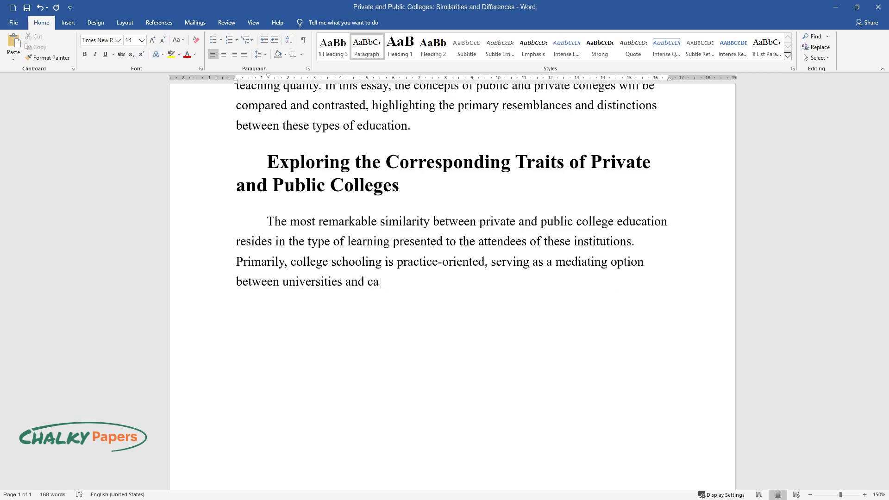
{"action": "type", "text": "reer engagement. To obtain practic"}
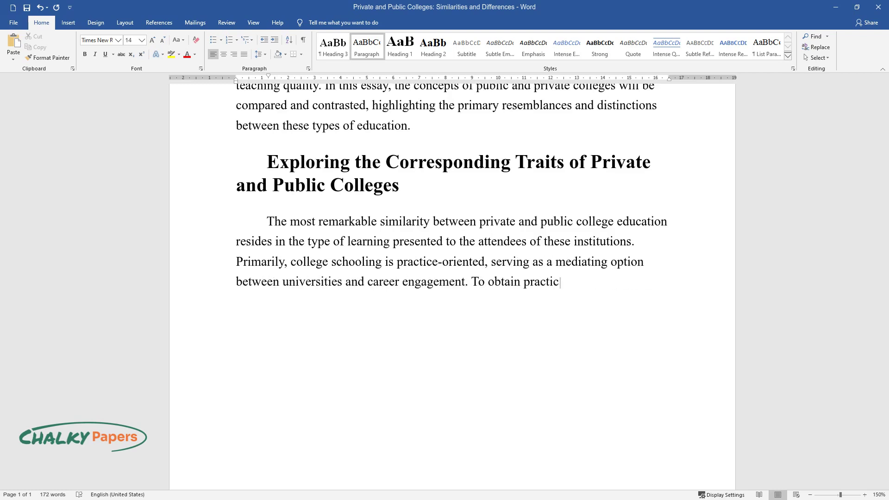
{"action": "type", "text": "al experience and knowledge for a "}
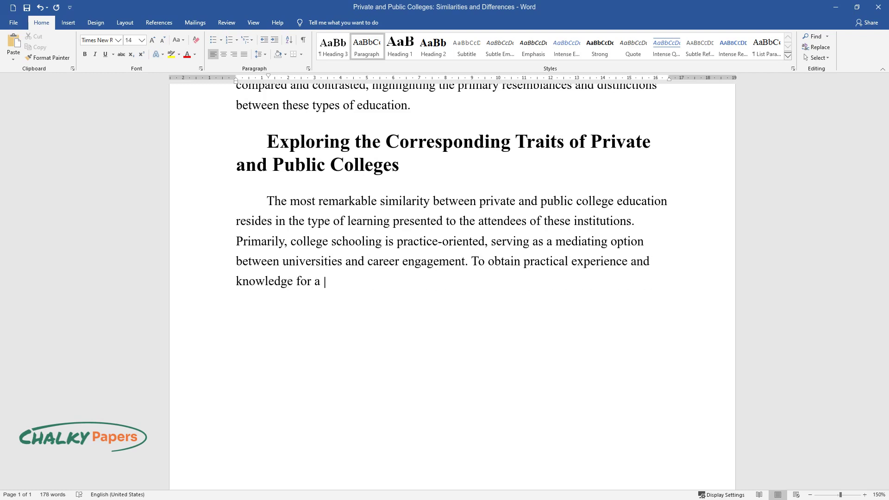
{"action": "type", "text": "certain profession, it is necessa"}
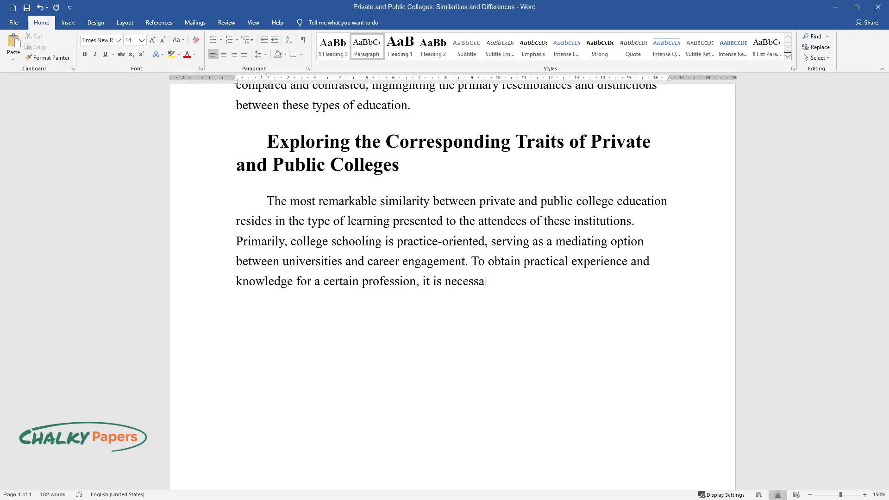
{"action": "type", "text": "ry to enroll in a schooling organi"}
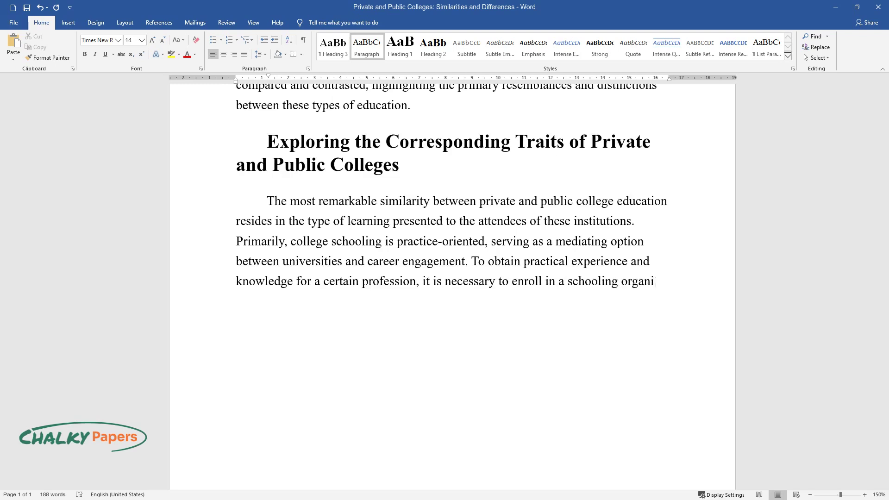
{"action": "type", "text": "zation that can provide such infor"}
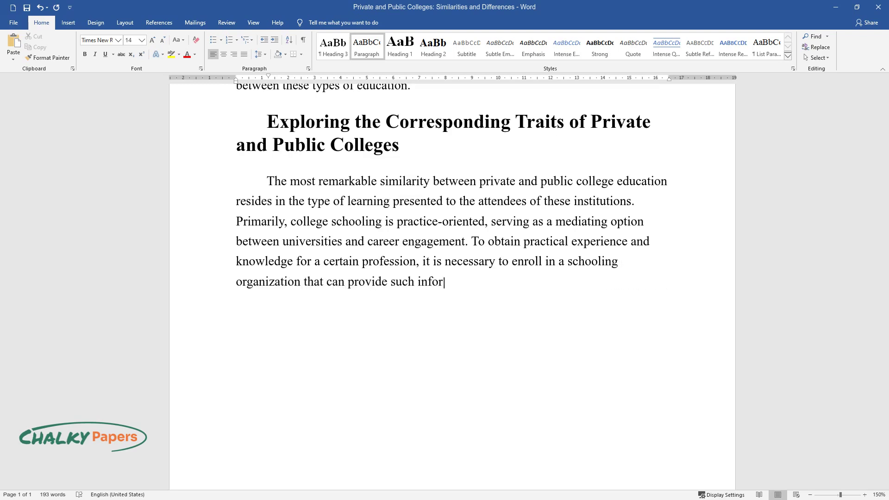
{"action": "type", "text": "mation. Both private and public co"}
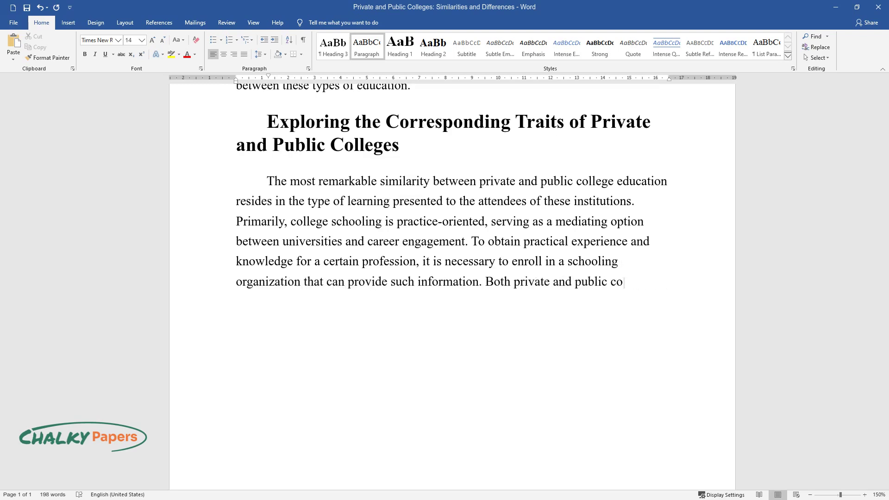
{"action": "type", "text": "lleges aim to offer individuals kn"}
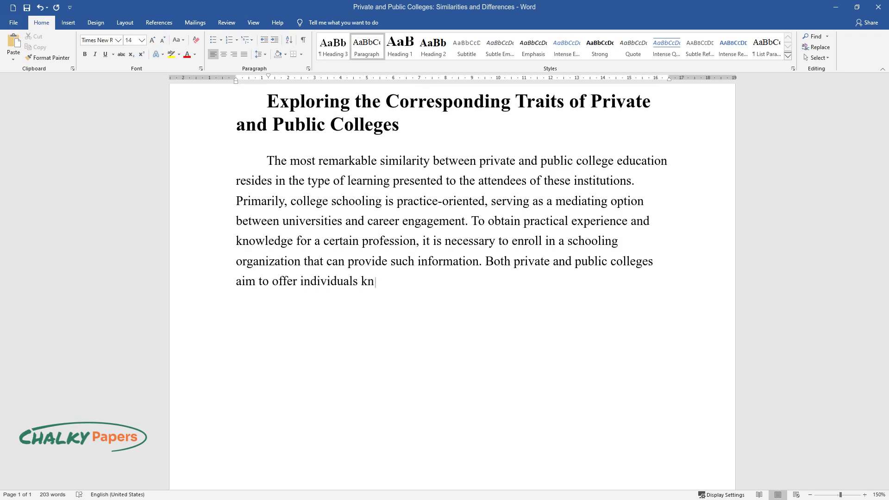
{"action": "type", "text": "owledge of applied disciplines tha"}
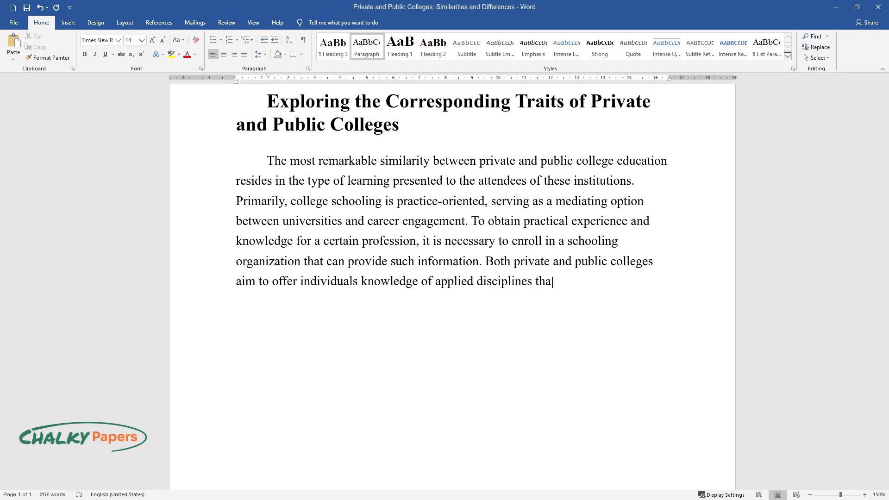
{"action": "type", "text": "t can be successfully utilized aft"}
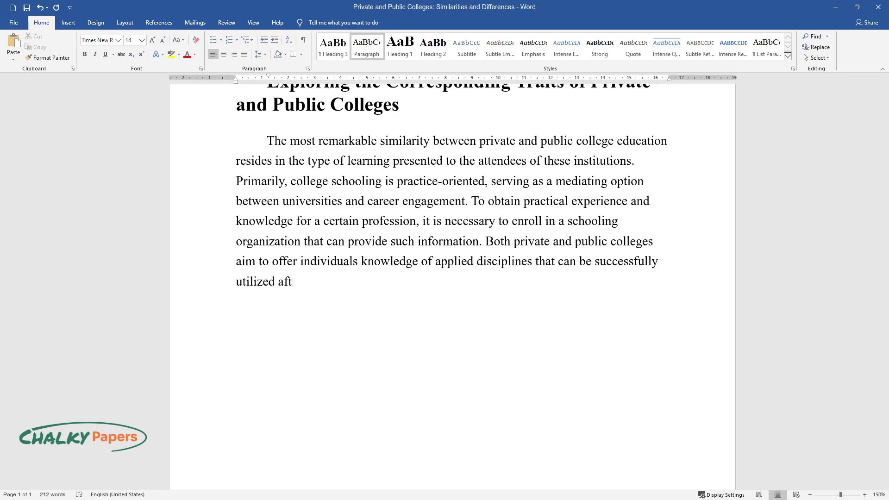
{"action": "type", "text": "er the program's completion. Anoth"}
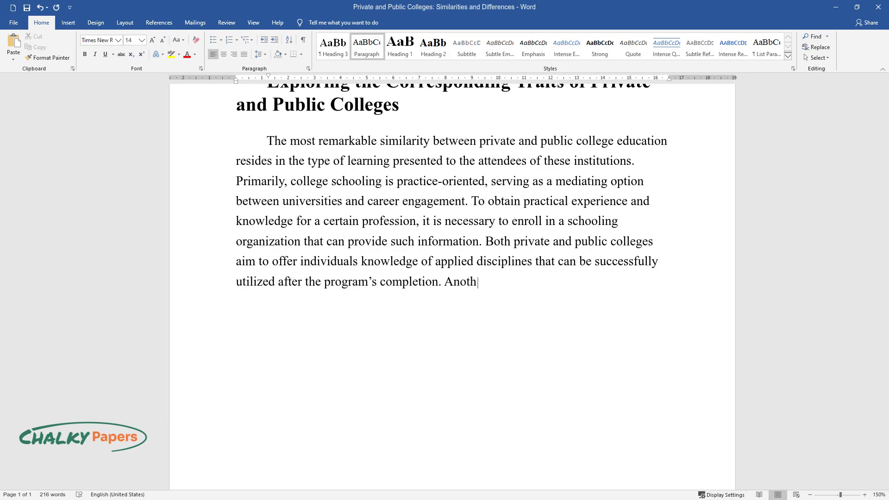
{"action": "type", "text": "er significant corresponding featu"}
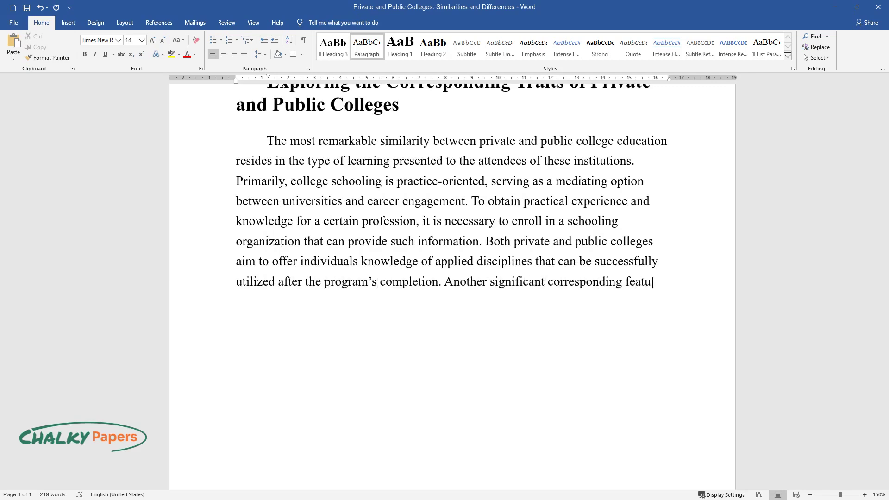
{"action": "type", "text": "re to be considered is the range o"}
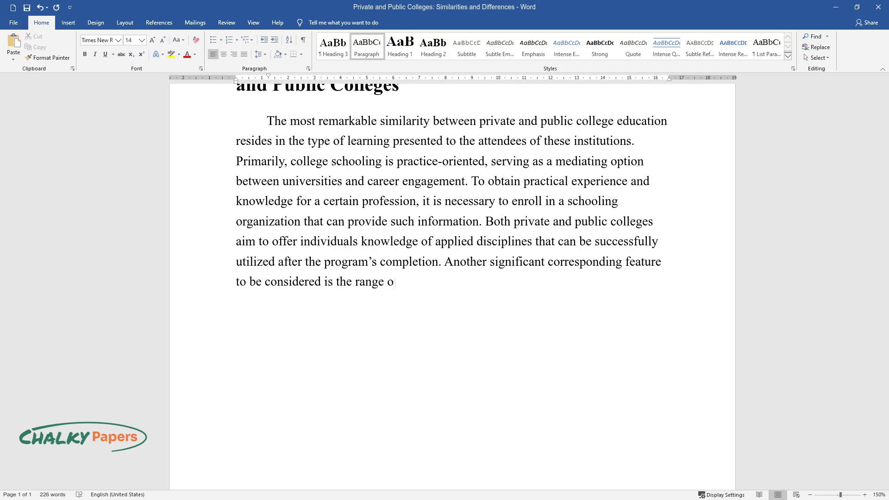
{"action": "type", "text": "f the subjects provided by privat"}
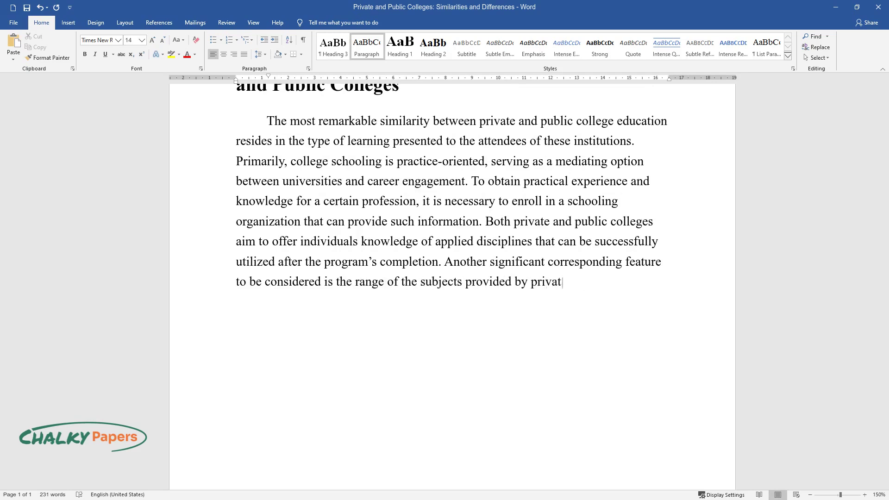
{"action": "type", "text": "e and public college education. Most colleges maint"}
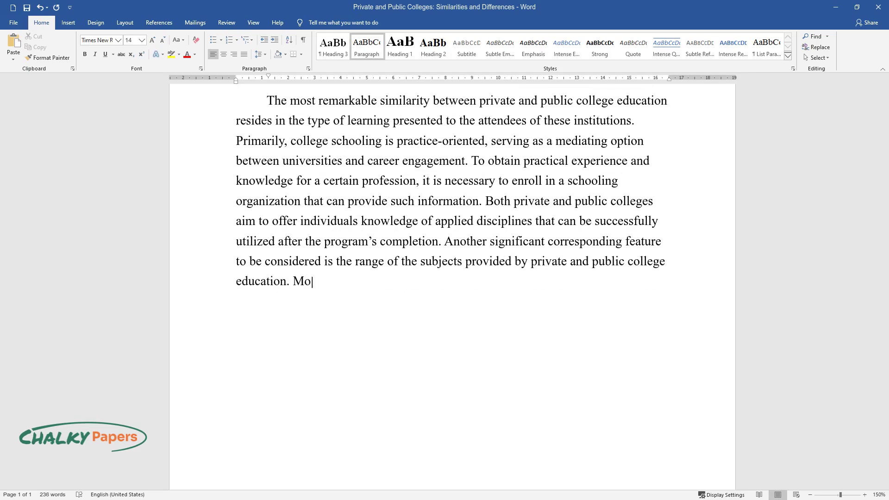
{"action": "type", "text": "ain the same gene"}
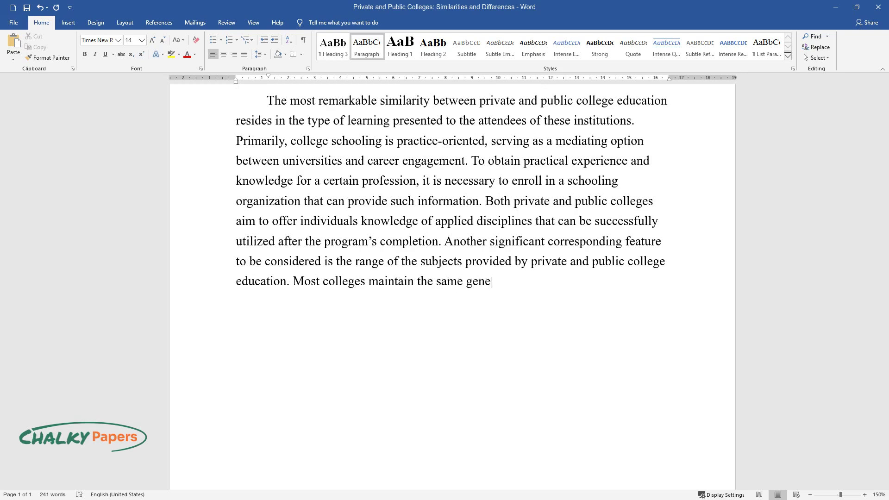
{"action": "type", "text": "ral approach to tutoring, with hig"}
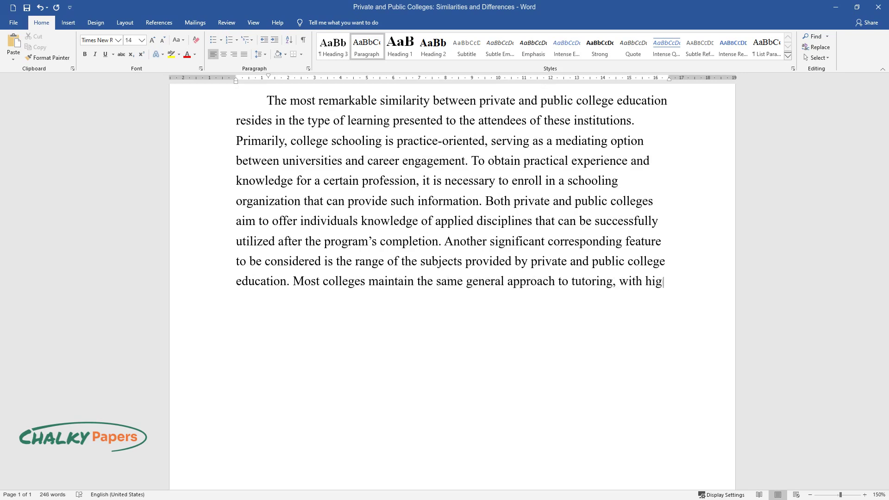
{"action": "type", "text": "h graduation rates and low ratios "}
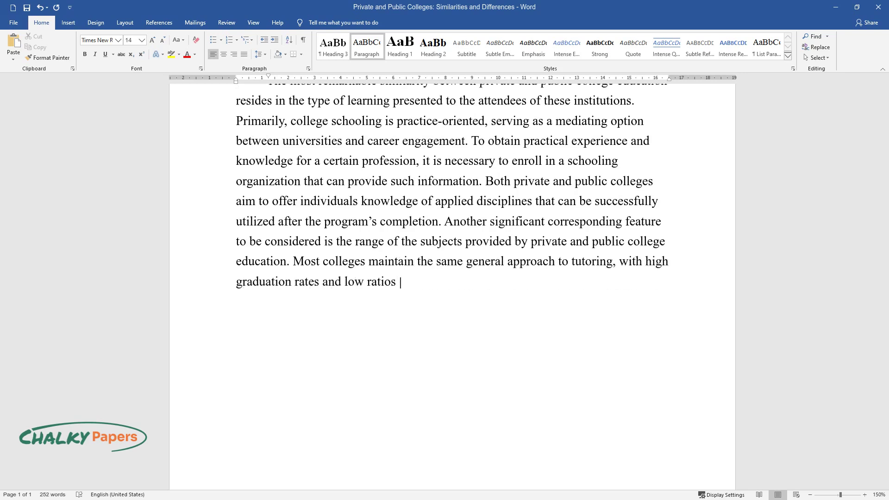
{"action": "type", "text": "between students and faculty repre"}
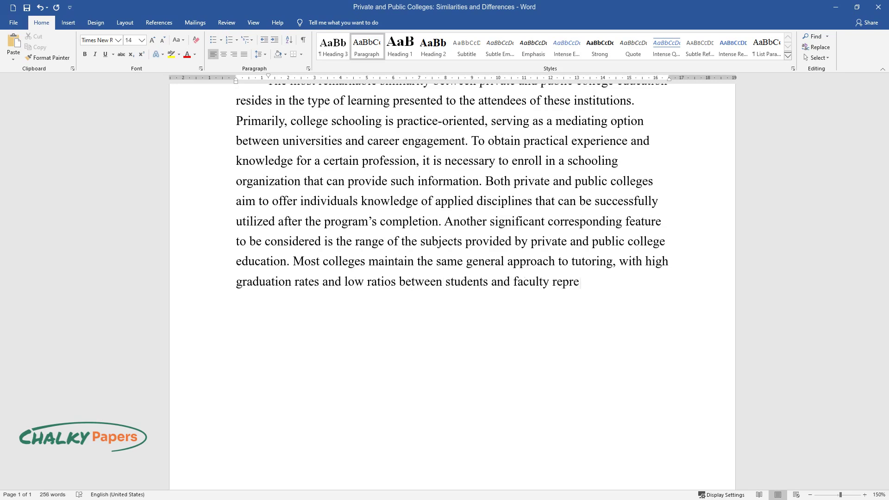
{"action": "type", "text": "sentatives. In this regard"}
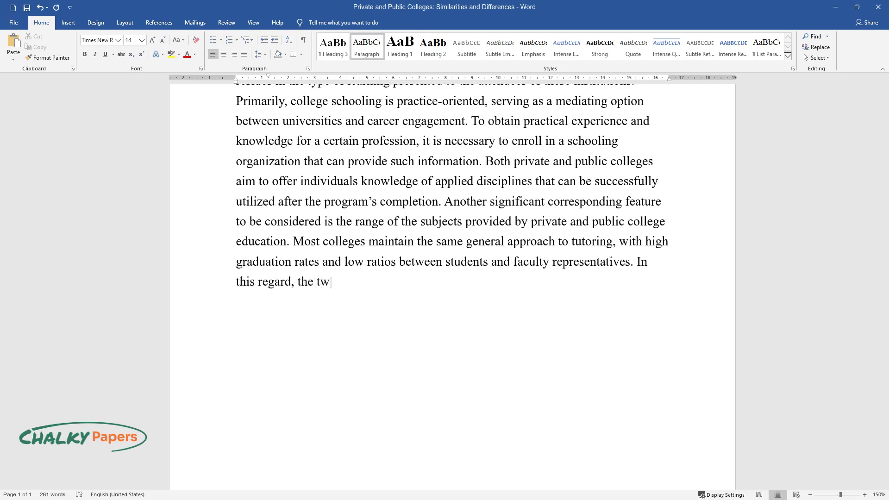
{"action": "type", "text": ", the two institutions are equivalent as "}
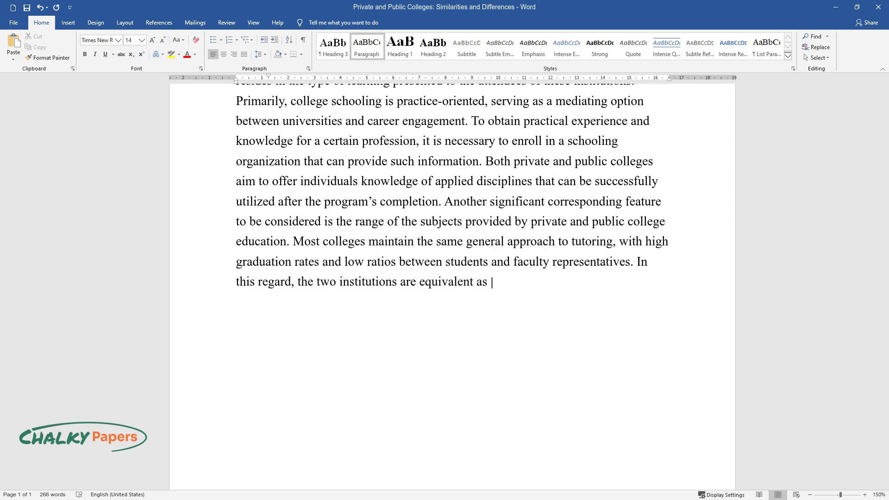
{"action": "type", "text": "they provide their students with a"}
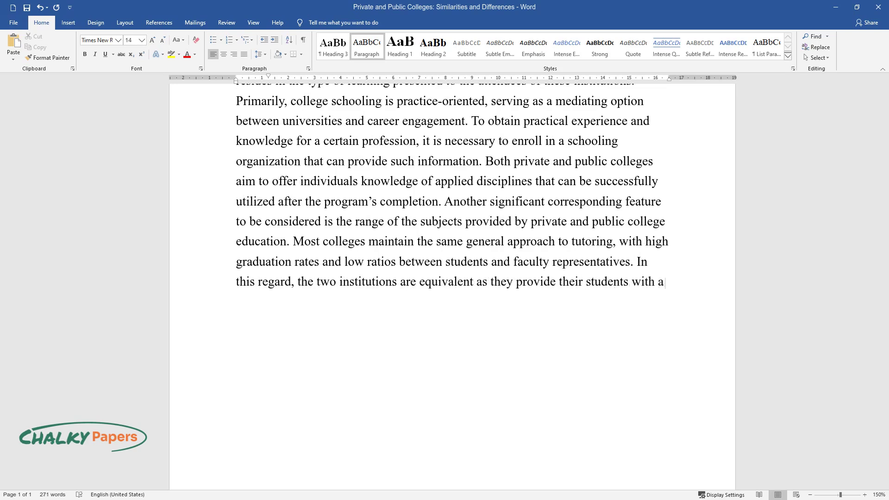
{"action": "type", "text": "chievable, practical goals and atte"}
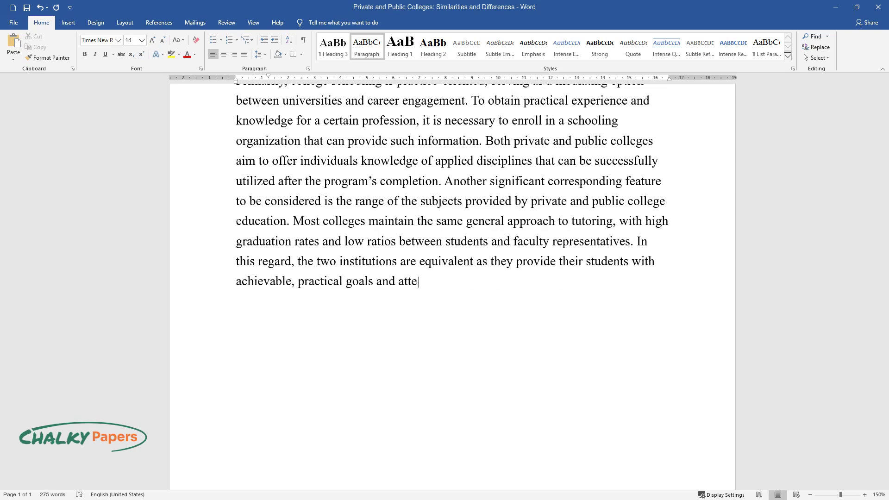
{"action": "type", "text": "mpt to hire a smaller number of t"}
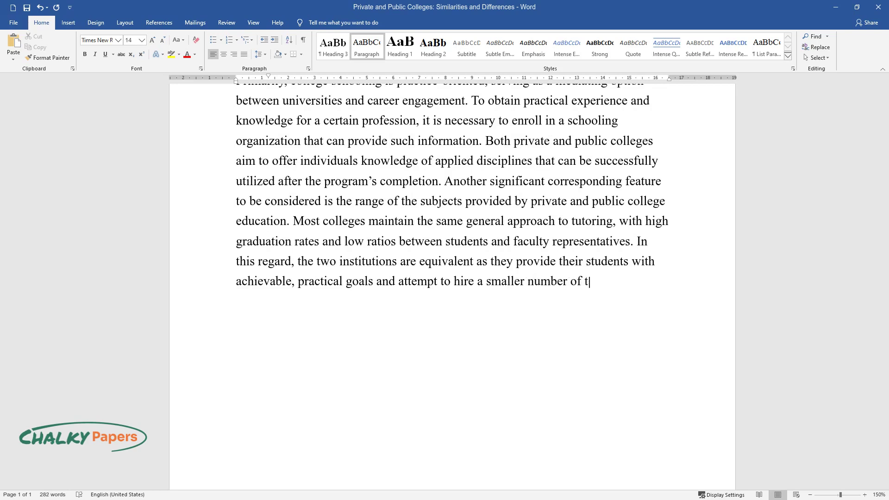
{"action": "type", "text": "eachers. In addit"}
{"action": "type", "text": "ion, the programs available mostly transpire over 2"}
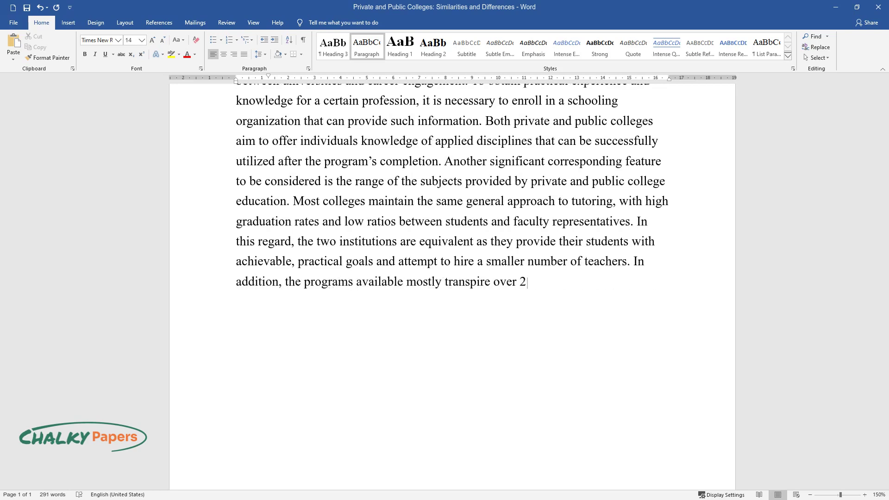
{"action": "type", "text": "-4 years, delivering opportunities"}
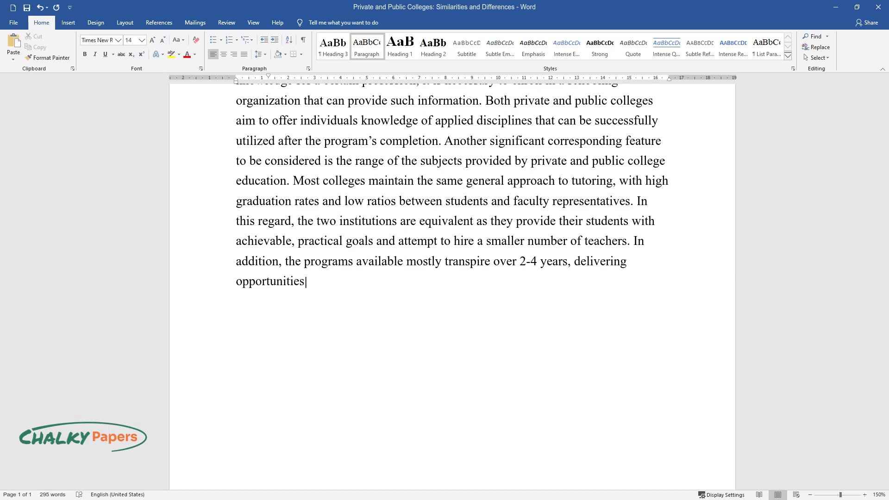
{"action": "type", "text": " for shorter education. Considerin"}
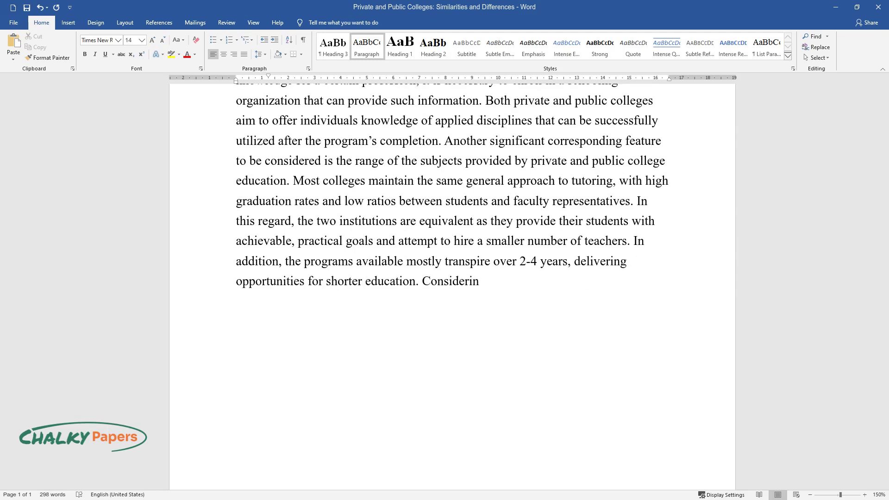
{"action": "type", "text": "g this information, most private a"}
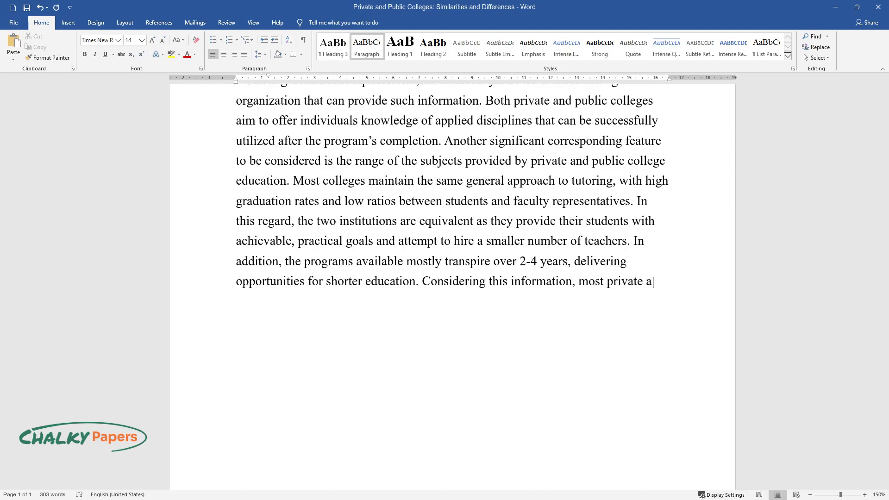
{"action": "type", "text": "nd public colleges follow comparab"}
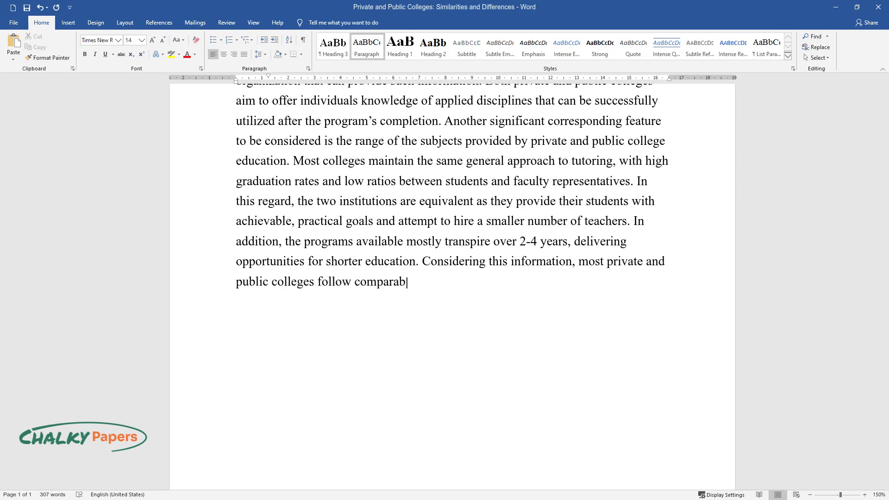
{"action": "type", "text": "le learning strategies and goals."}
Add the 'Primary Contrasting Features' heading and write its paragraph contrasting tuition cost and institution size.
{"action": "key", "text": "Return"}
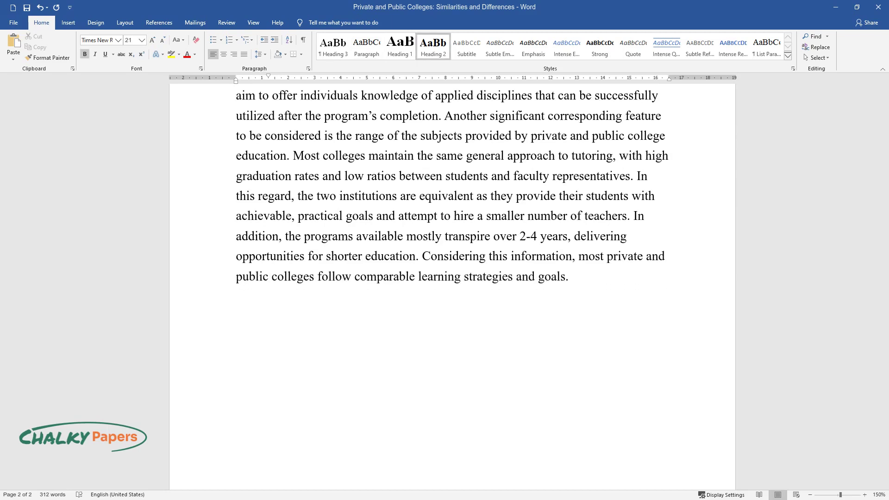
{"action": "type", "text": "Primary Cont"}
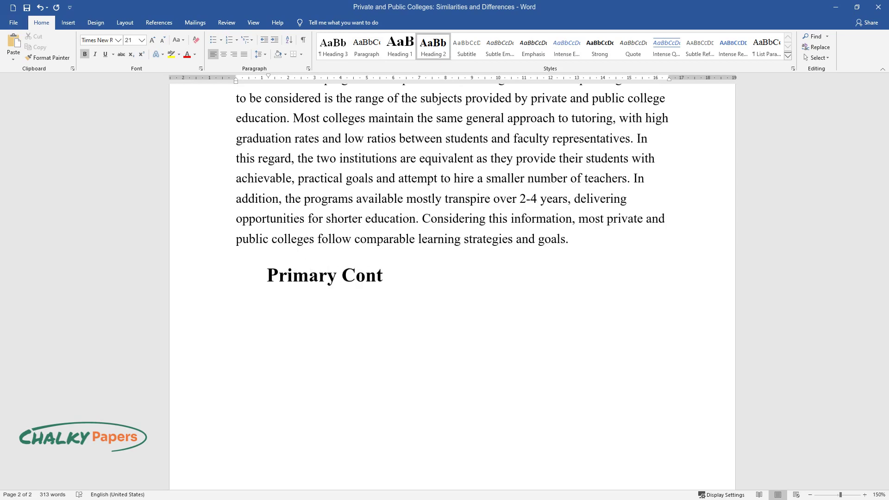
{"action": "type", "text": "rasting Features"}
{"action": "key", "text": "Return"}
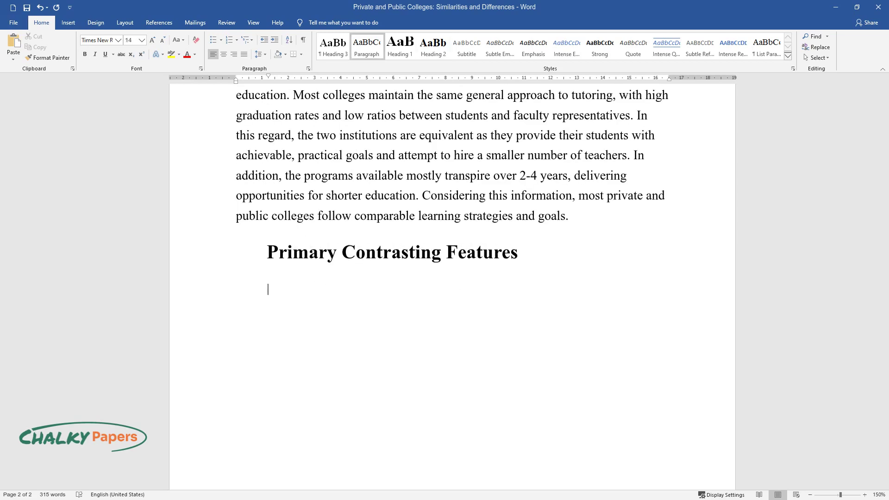
{"action": "type", "text": "A deeper co"}
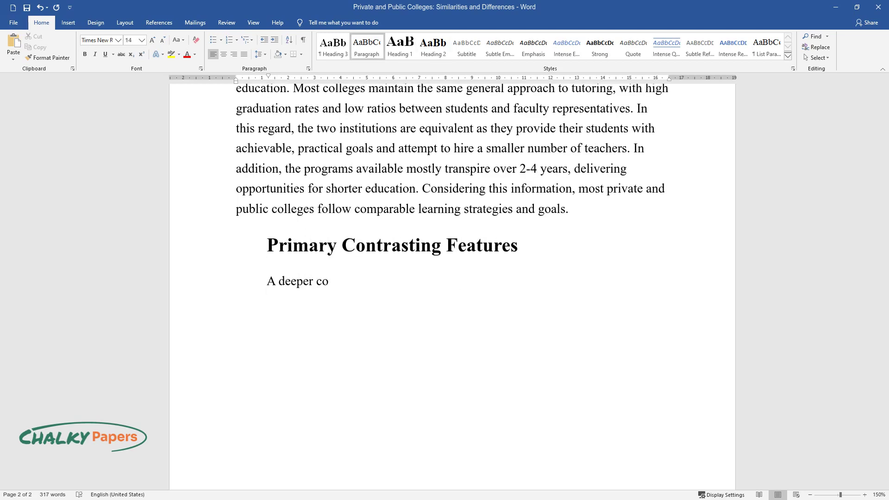
{"action": "type", "text": "nsideration of the topic in quest"}
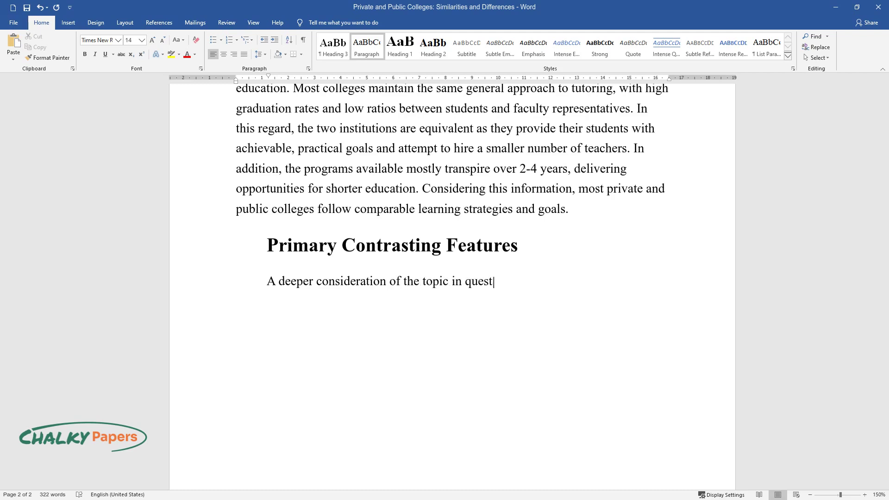
{"action": "type", "text": "ion uncovers additional attribute"}
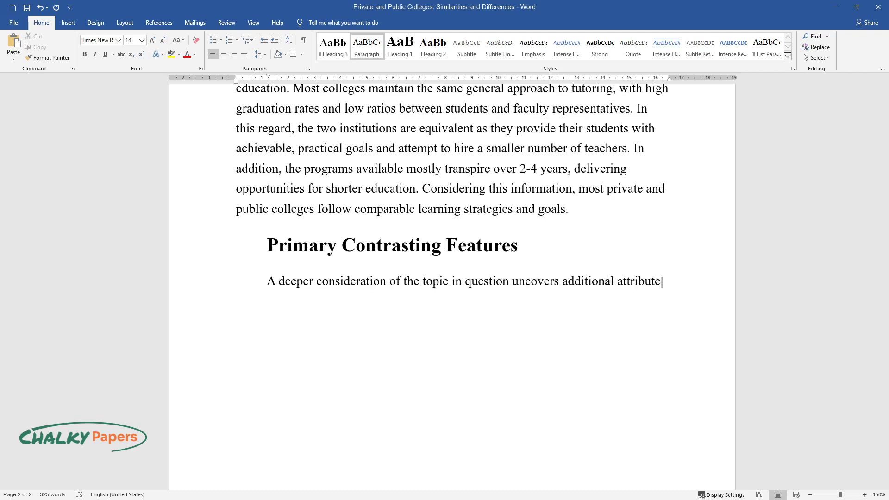
{"action": "type", "text": "s to be examined. First of all, it"}
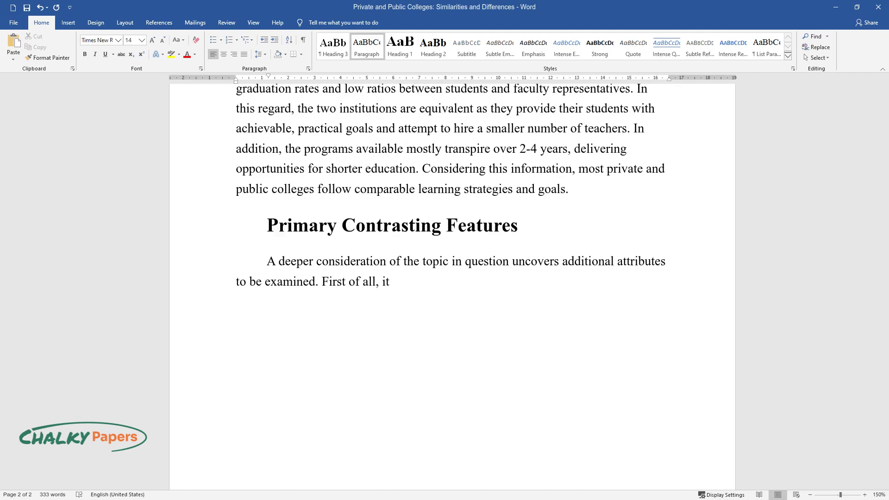
{"action": "type", "text": " is necessary to outline the evi"}
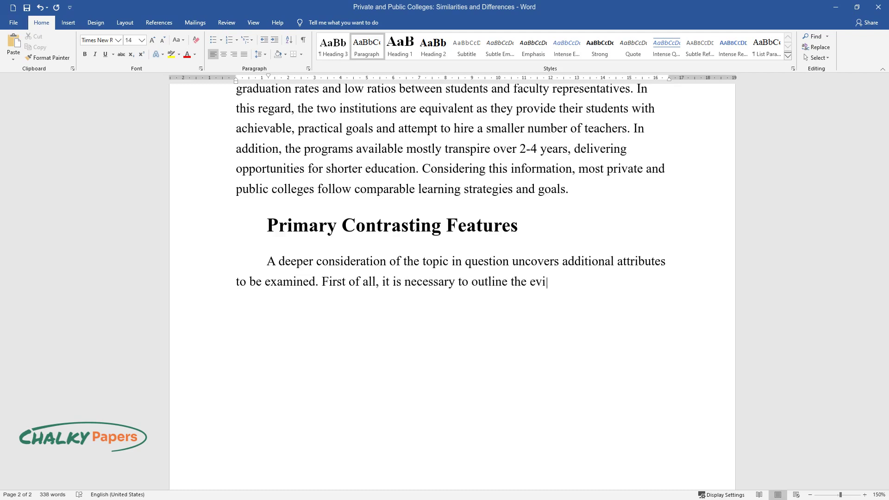
{"action": "type", "text": "dent cost difference betwe"}
{"action": "type", "text": "en the t"}
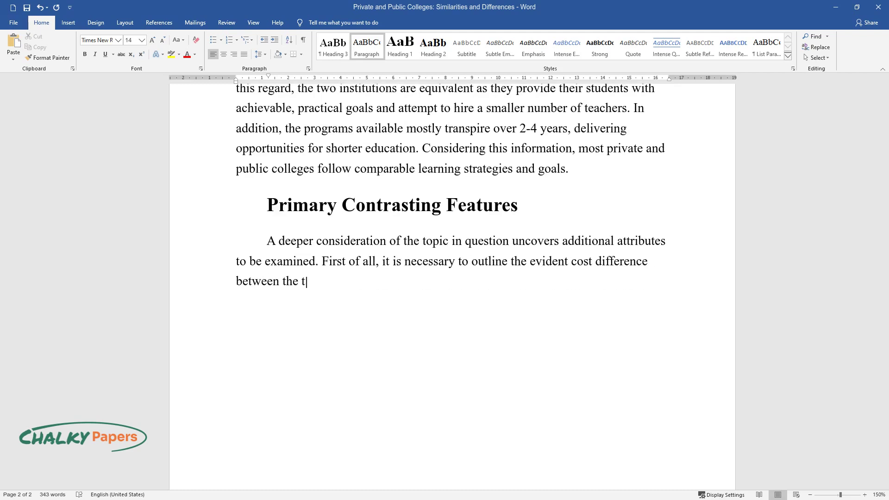
{"action": "type", "text": "wo types of colleges presented. P"}
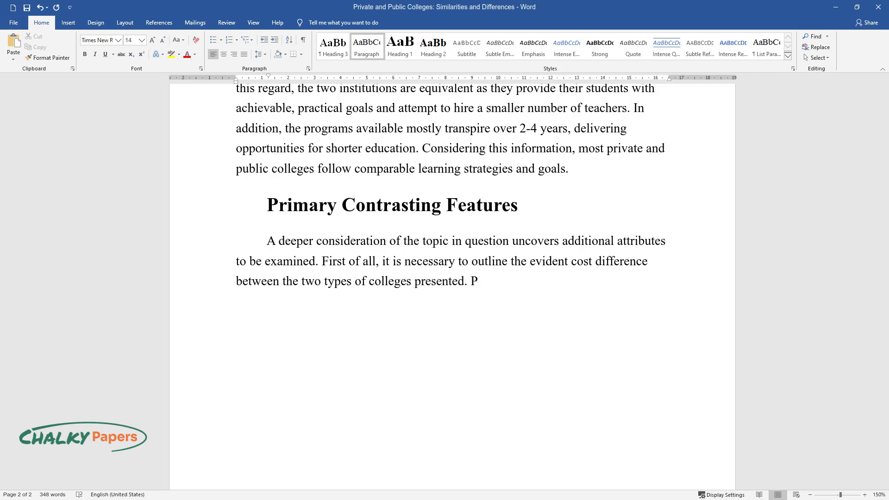
{"action": "type", "text": "rivate colleges employ multiple paid courses, charging significant tuition for the services "}
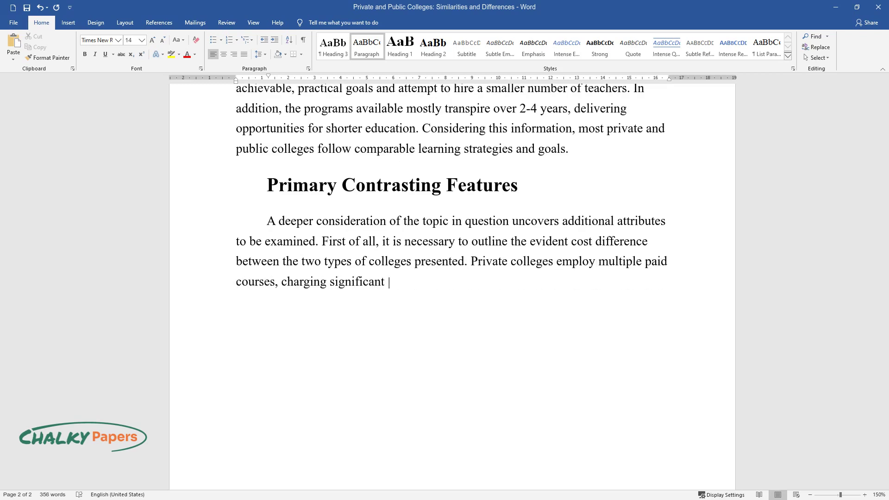
{"action": "type", "text": "provided."}
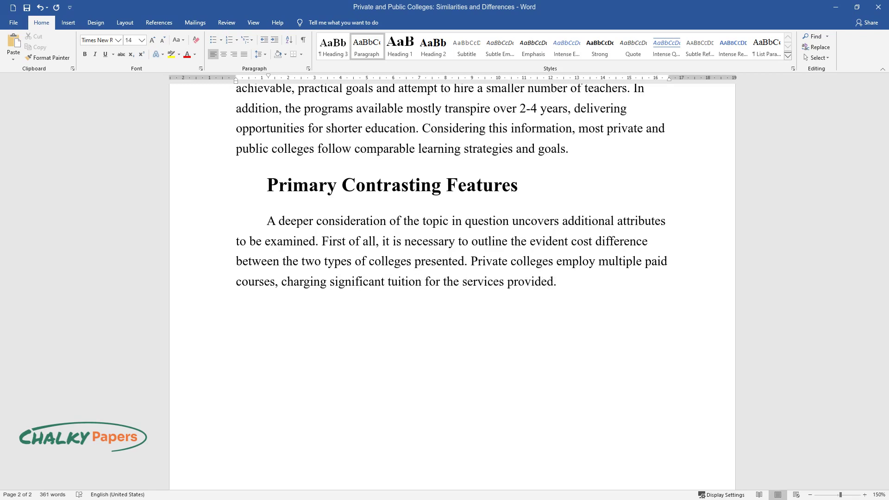
{"action": "type", "text": " Such fees might range significan"}
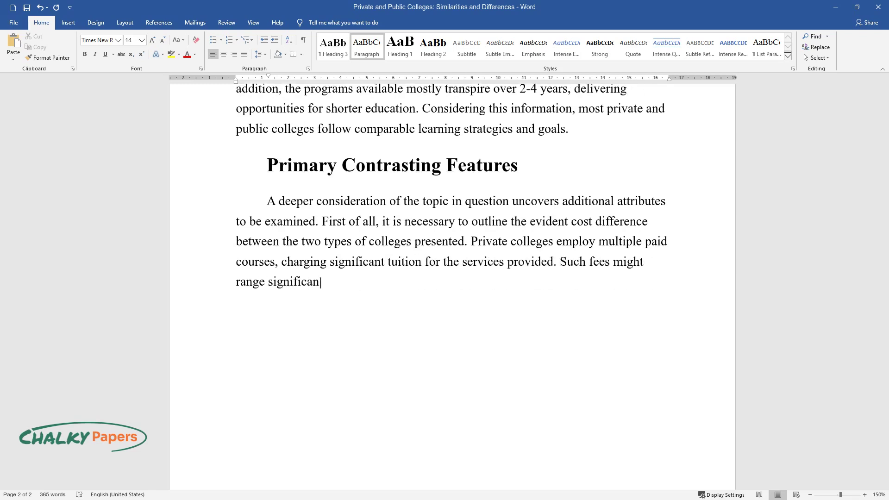
{"action": "type", "text": "tly depending on the schooling in"}
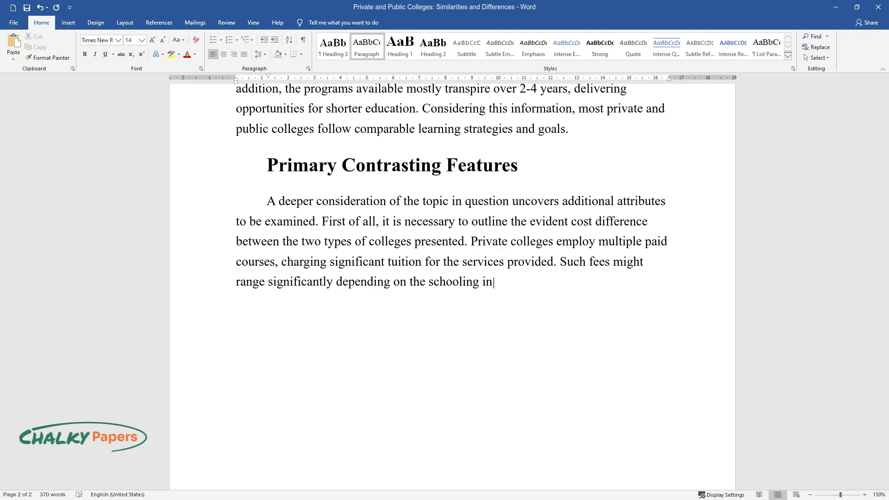
{"action": "type", "text": "stitution, its sponsors, and educa"}
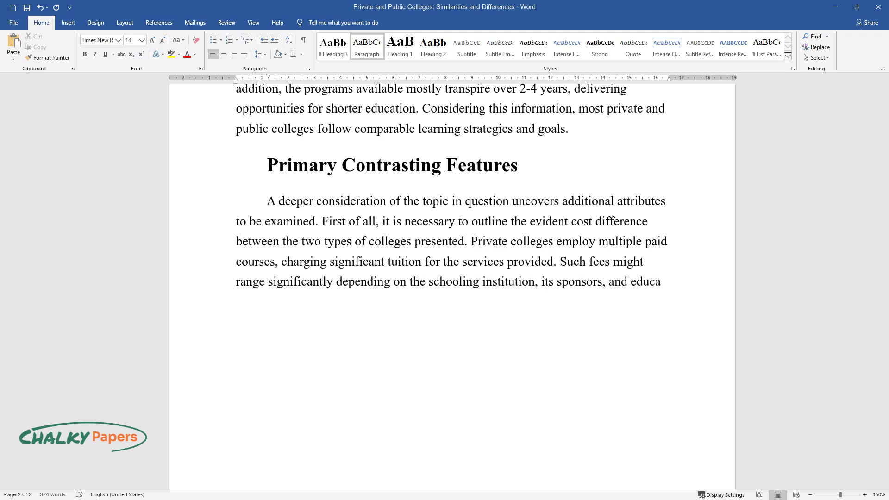
{"action": "type", "text": "tion quality, but even so, these "}
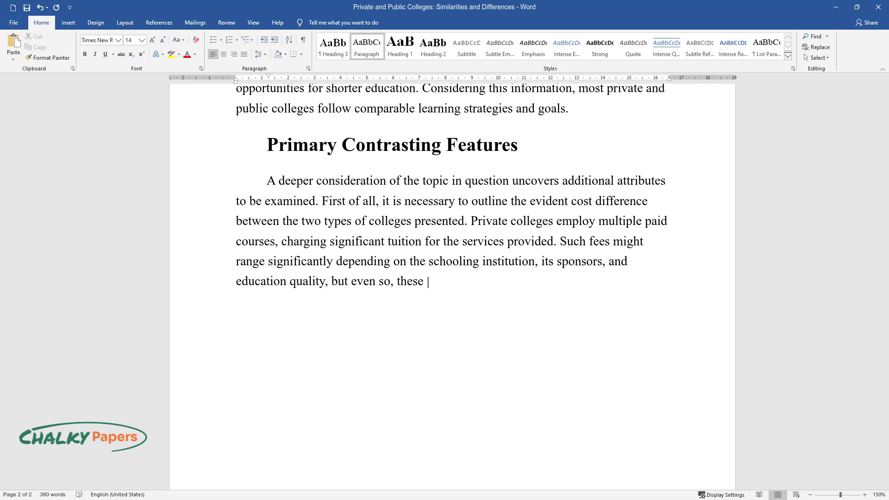
{"action": "type", "text": "payments from the students are al"}
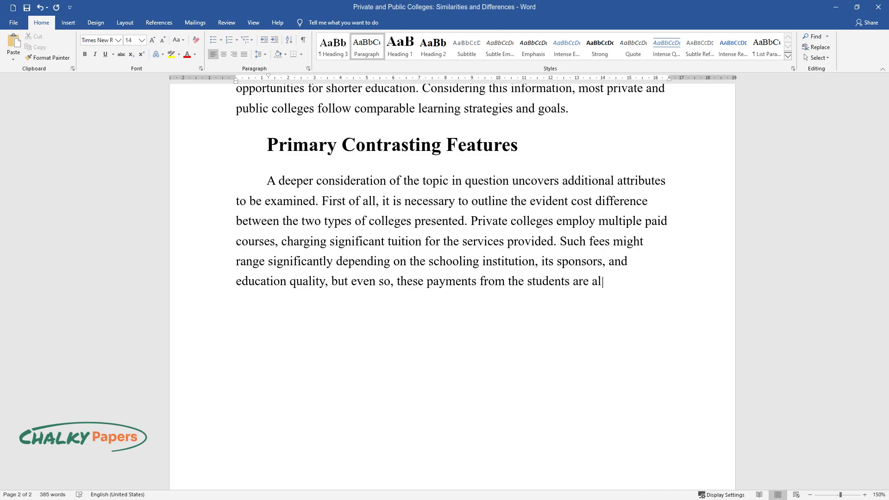
{"action": "type", "text": "ways more substantial than compare"}
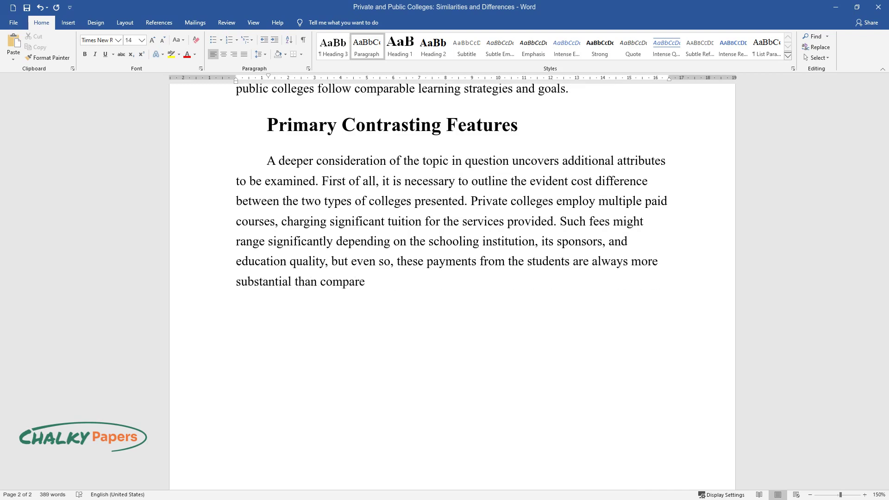
{"action": "type", "text": "d to public colleges. Public educ"}
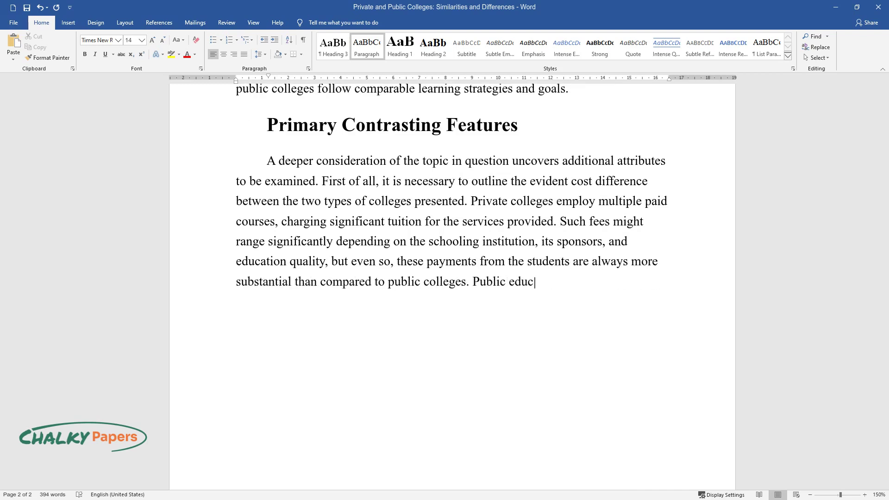
{"action": "type", "text": "ation establishments are referred"}
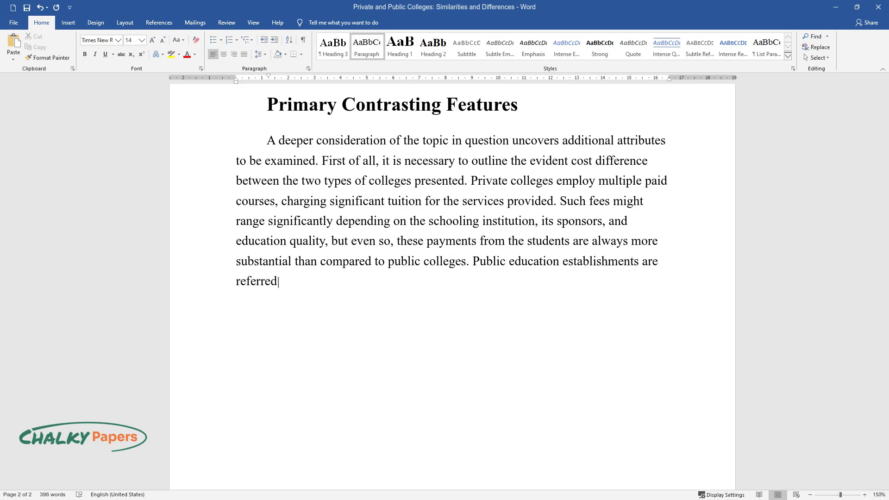
{"action": "type", "text": " to as state educational organiza"}
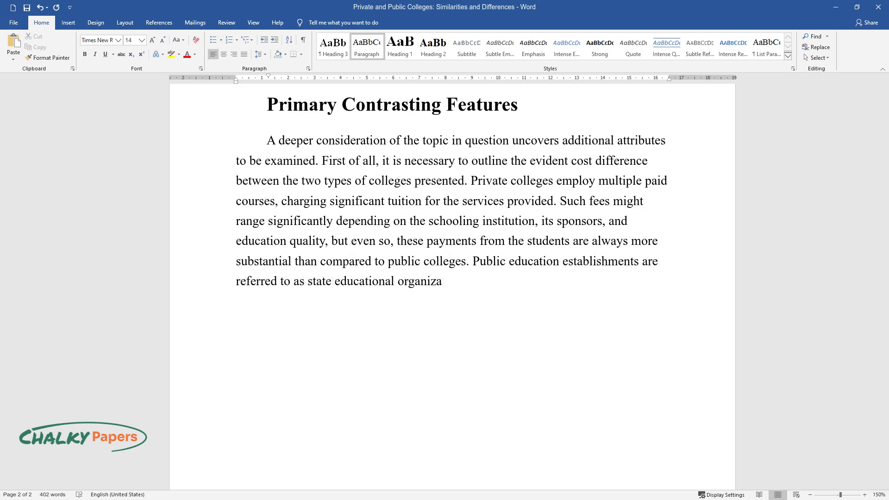
{"action": "type", "text": "tions financed by the government, "}
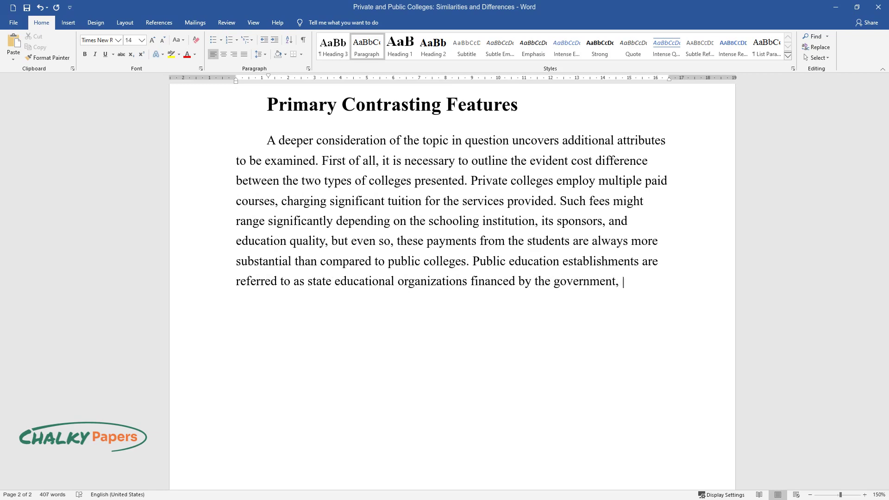
{"action": "type", "text": "thus securing add"}
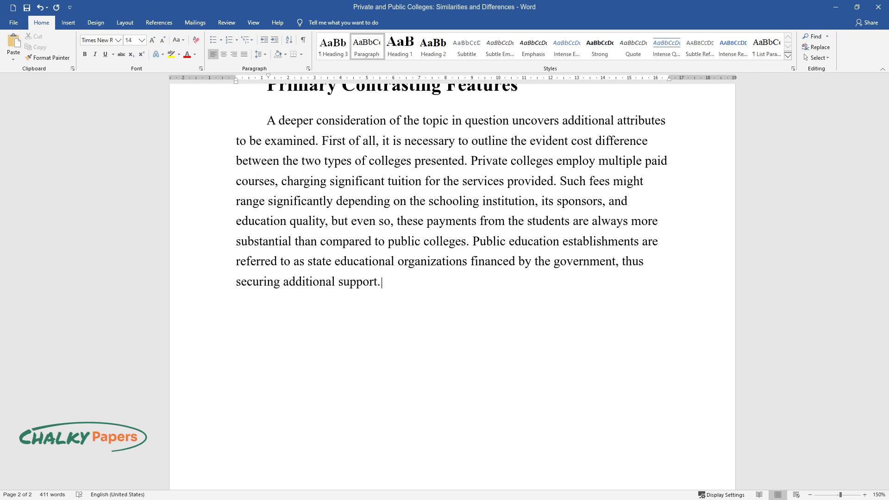
{"action": "type", "text": "Striking differences in payment"}
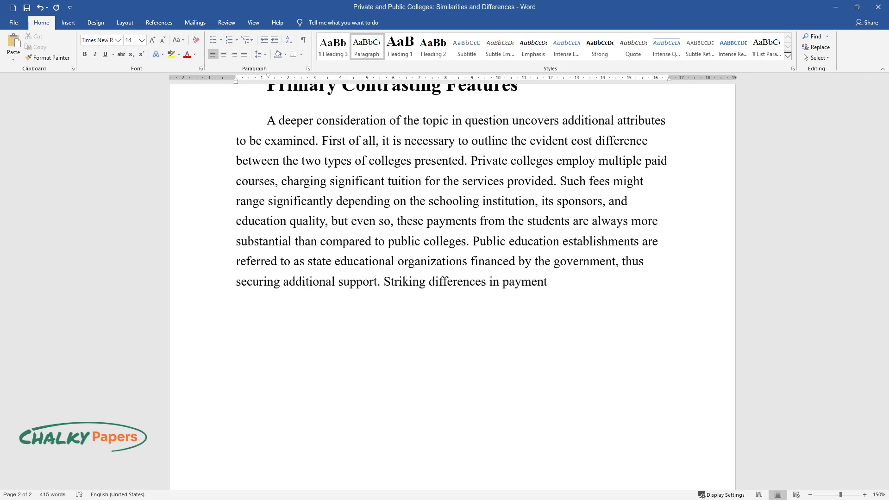
{"action": "type", "text": " can be observed between t"}
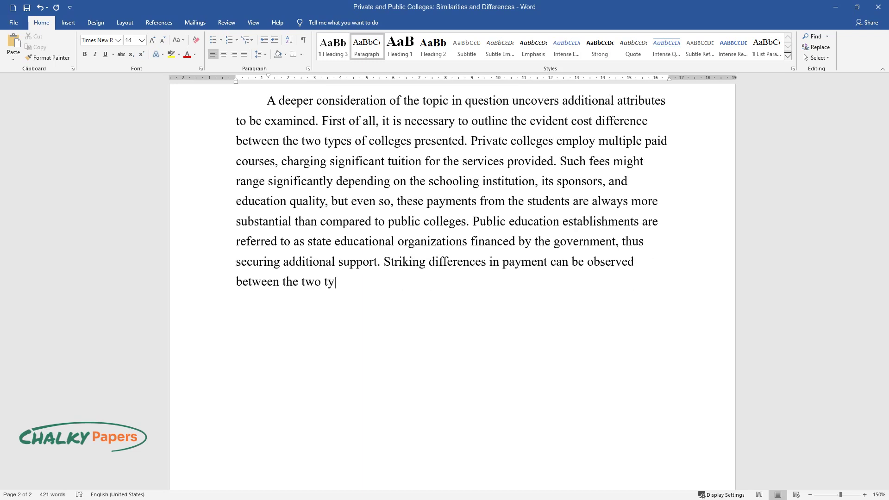
{"action": "type", "text": "he two types of colleges, presenting publi"}
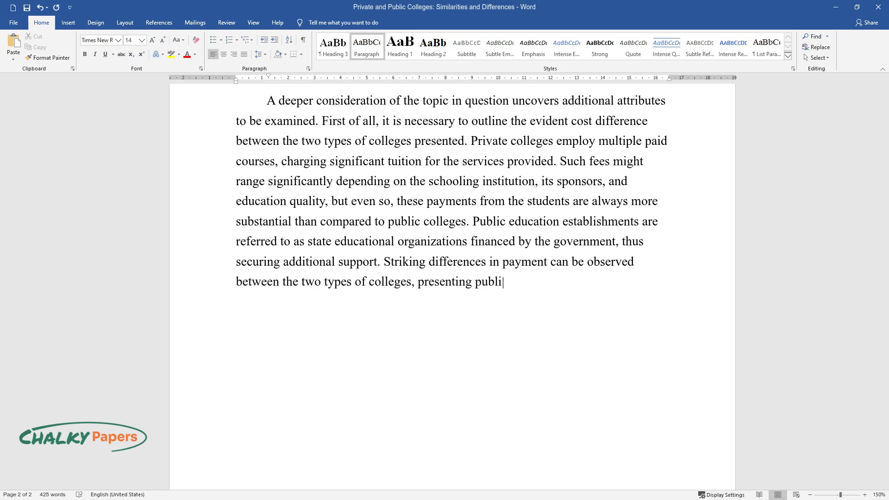
{"action": "type", "text": "c institutions as a more favorable"}
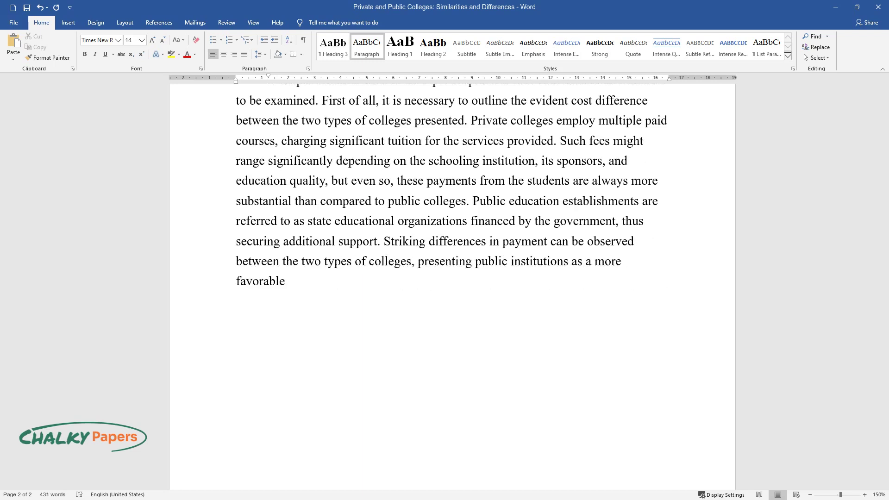
{"action": "type", "text": " option for the families. Secondl"}
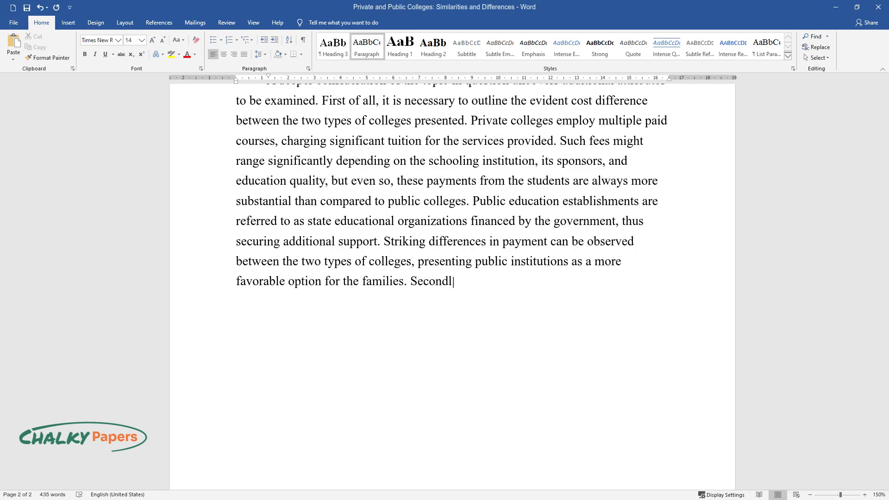
{"action": "type", "text": "y, another distinct trait to be d"}
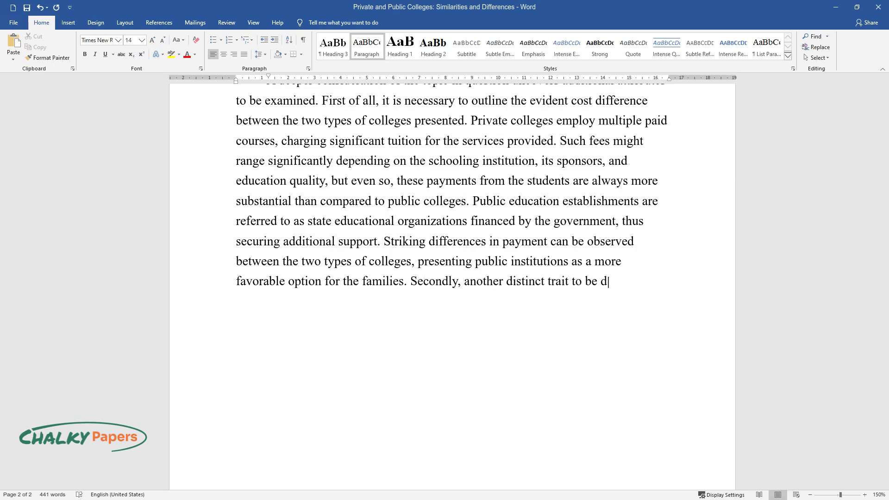
{"action": "type", "text": "iscussed is the size of the instit"}
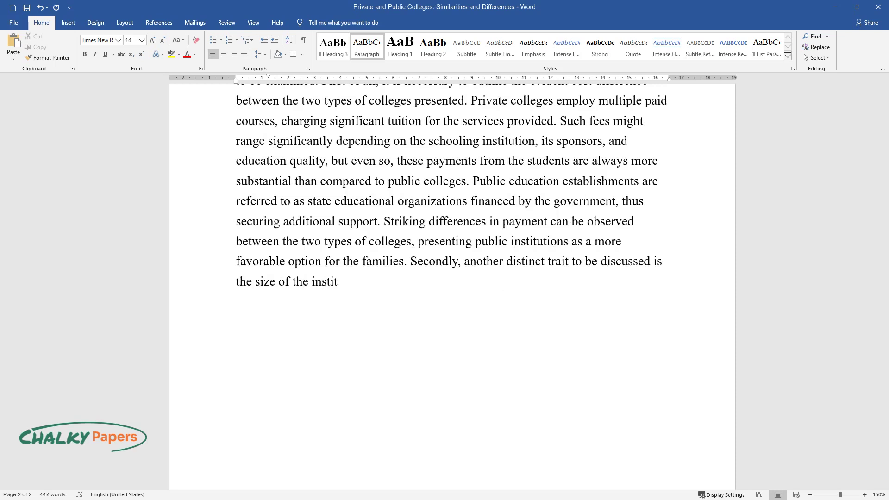
{"action": "type", "text": "utions. Private colleges are usua"}
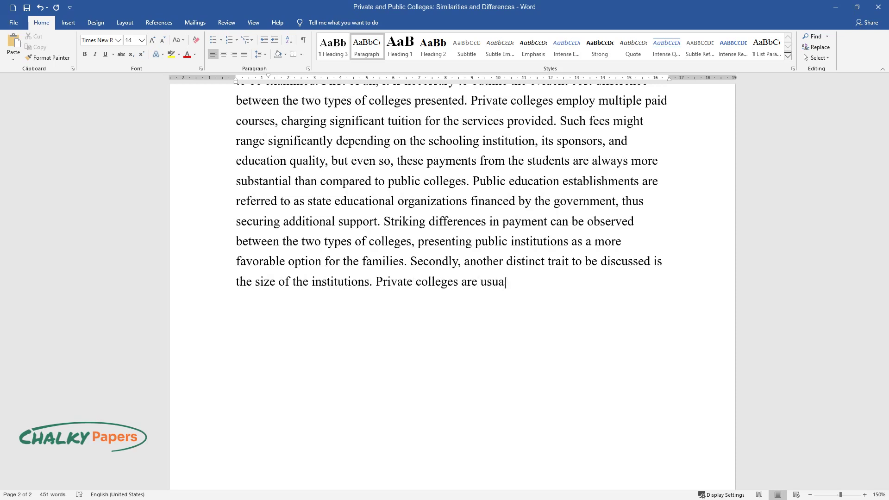
{"action": "type", "text": "lly funded by business corporatio"}
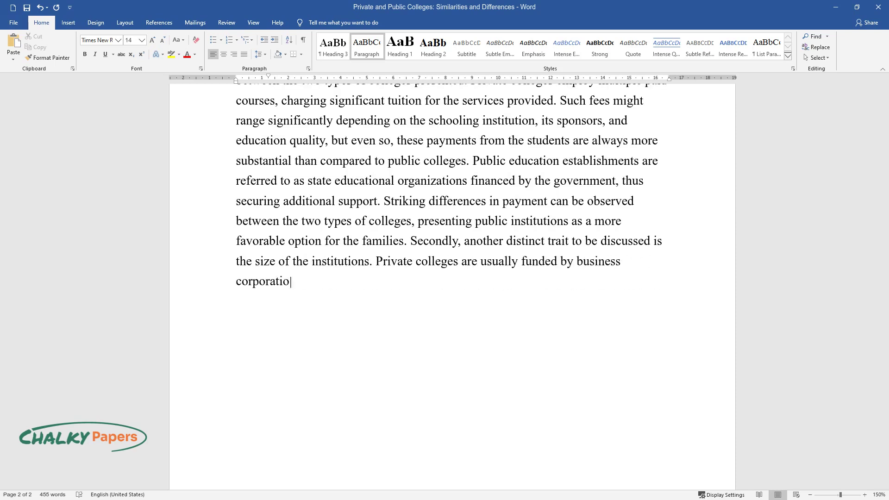
{"action": "type", "text": "ns or rely on student fees and en"}
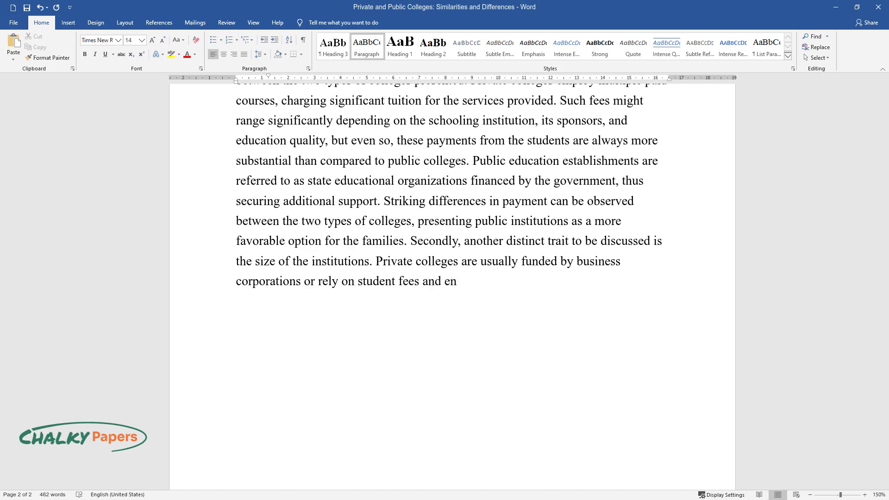
{"action": "type", "text": "dowments, vastly decreasing the ov"}
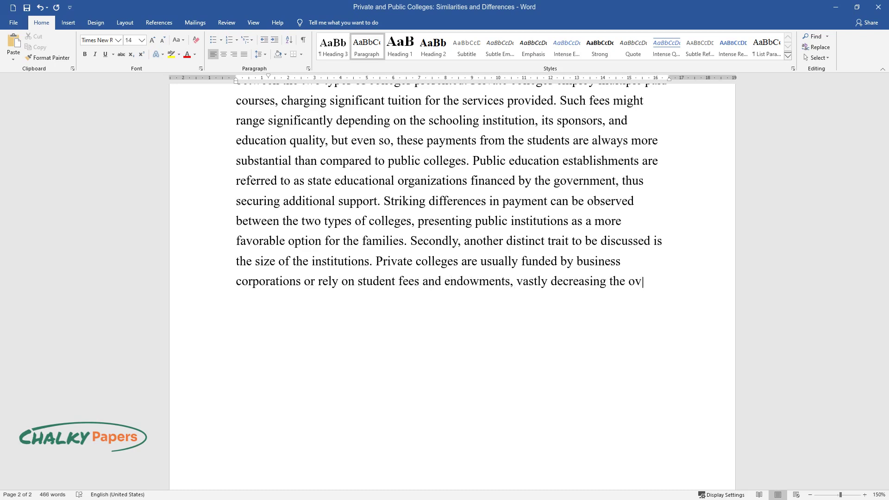
{"action": "type", "text": "erall scale of the organization. "}
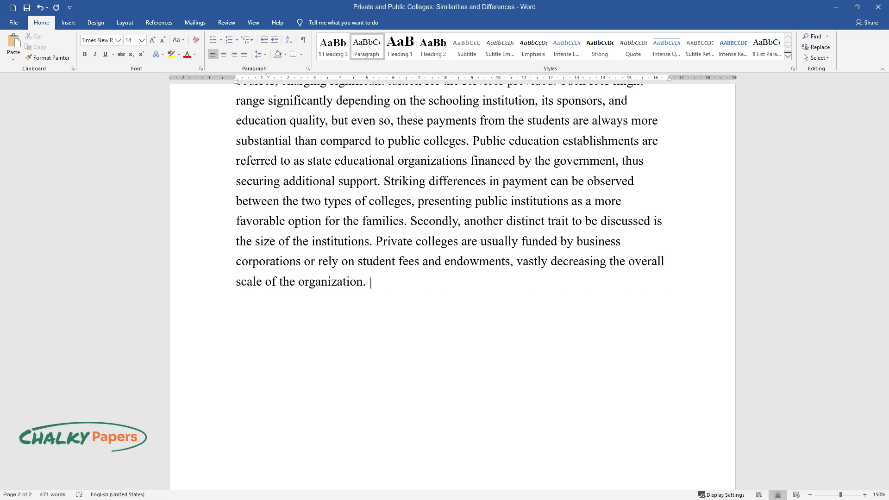
{"action": "type", "text": "Therefore, private colleges are m"}
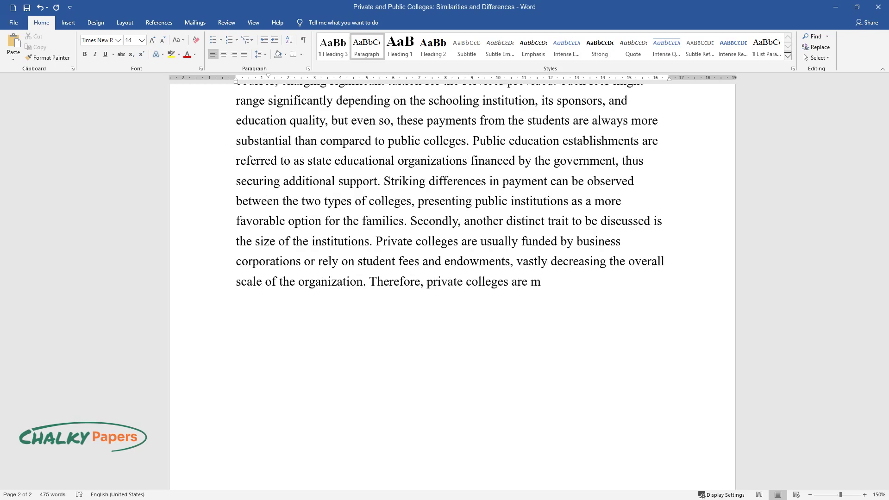
{"action": "type", "text": "ore diminutive in personnel and campus numb"}
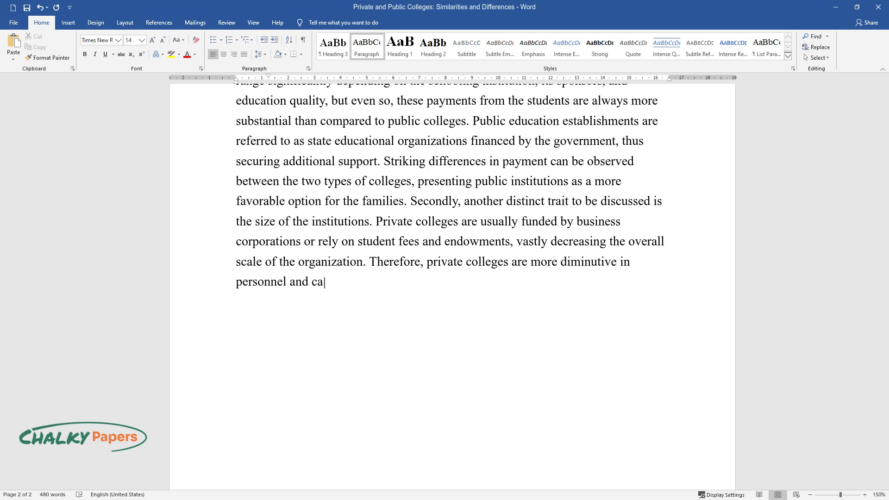
{"action": "type", "text": "ers, offering fewer prog"}
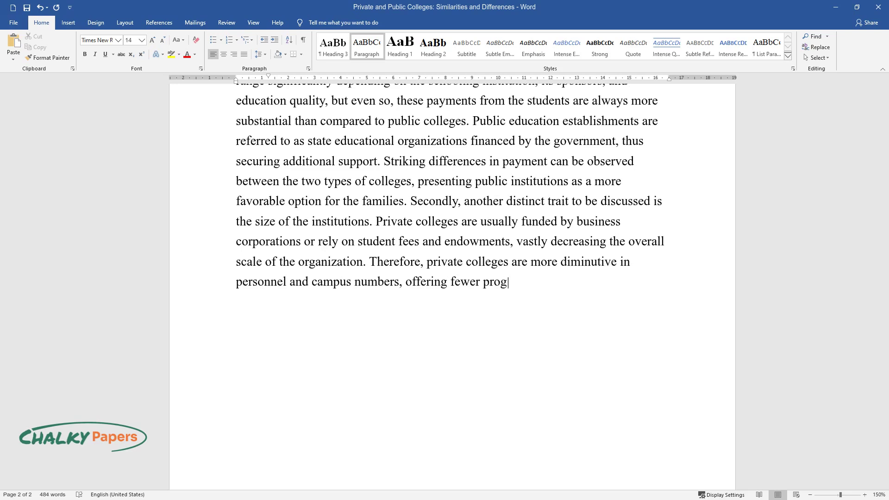
{"action": "type", "text": "ram opportunities. Public establishments a"}
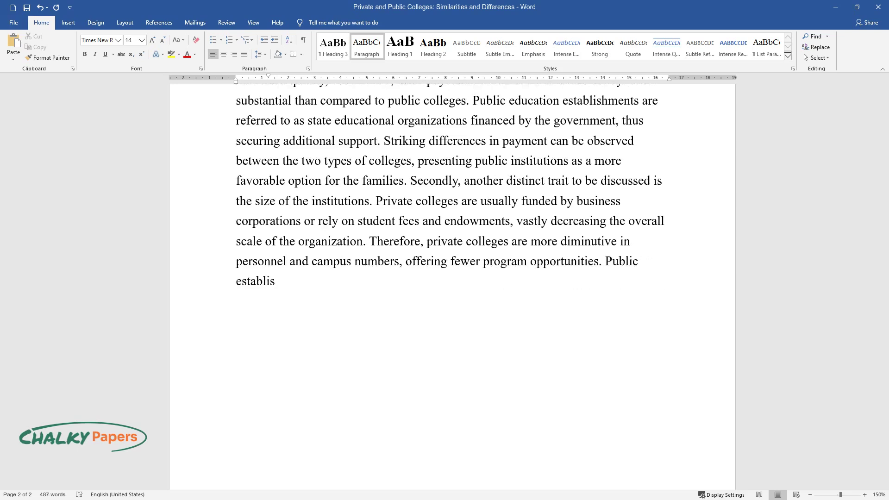
{"action": "type", "text": "re more diverse, as more"}
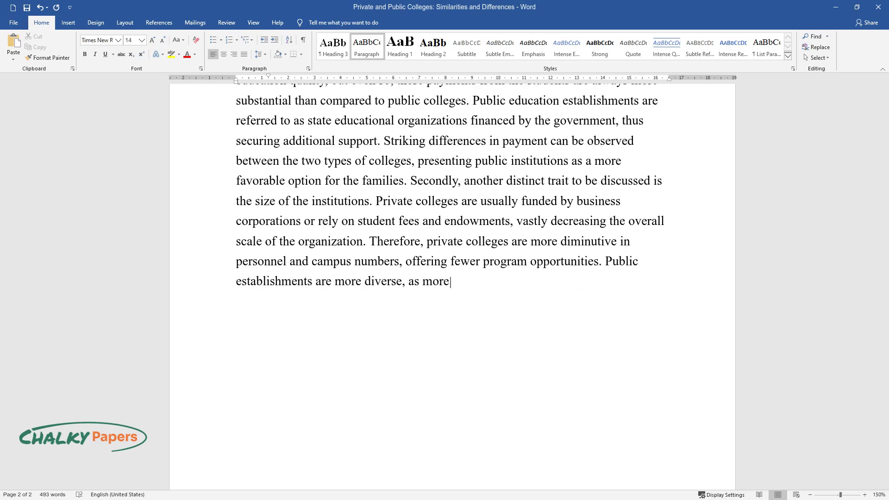
{"action": "type", "text": " extensive monetary resources allo"}
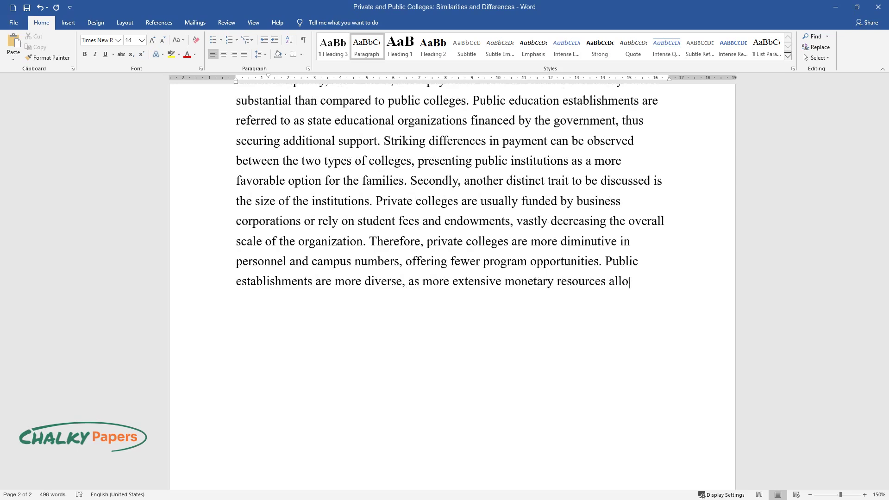
{"action": "type", "text": "w them to expand faster and more e"}
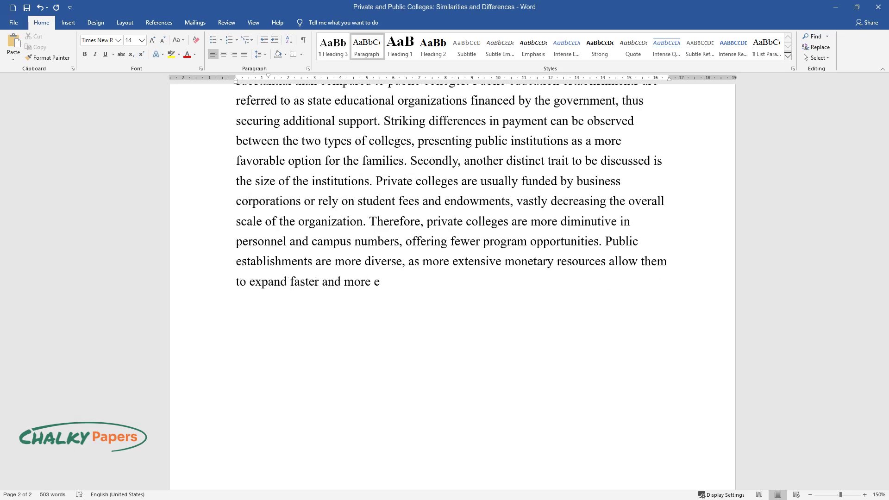
{"action": "type", "text": "fficiently."}
{"action": "key", "text": "Return"}
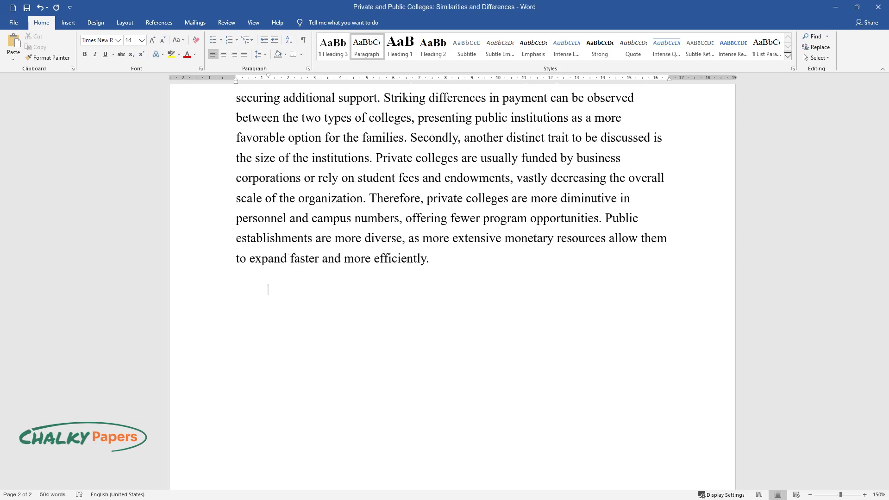
Write the social-environment paragraph contrasting smaller private classes with larger public colleges.
{"action": "type", "text": "An essential difference arises f"}
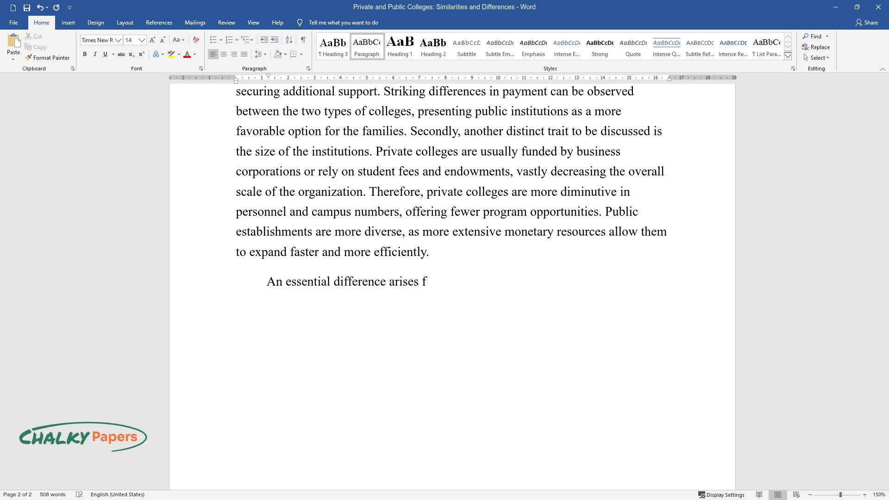
{"action": "type", "text": "rom this examination, a feature th"}
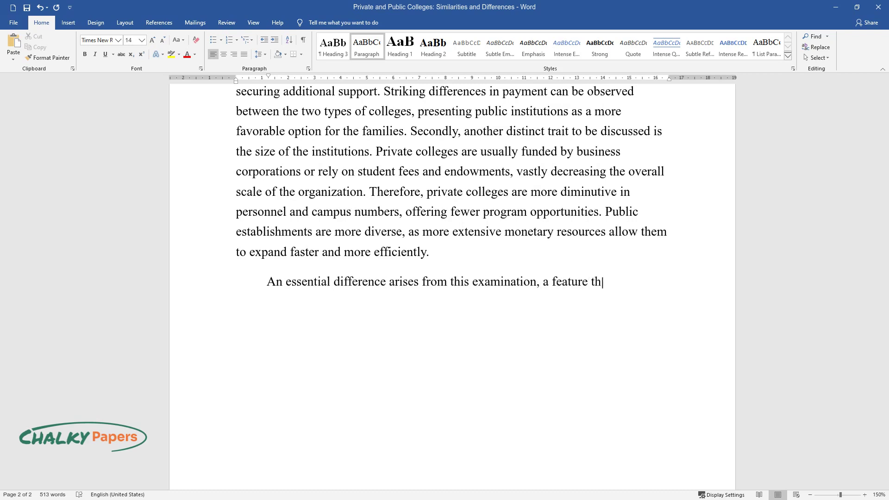
{"action": "type", "text": "at concerns the social environment."}
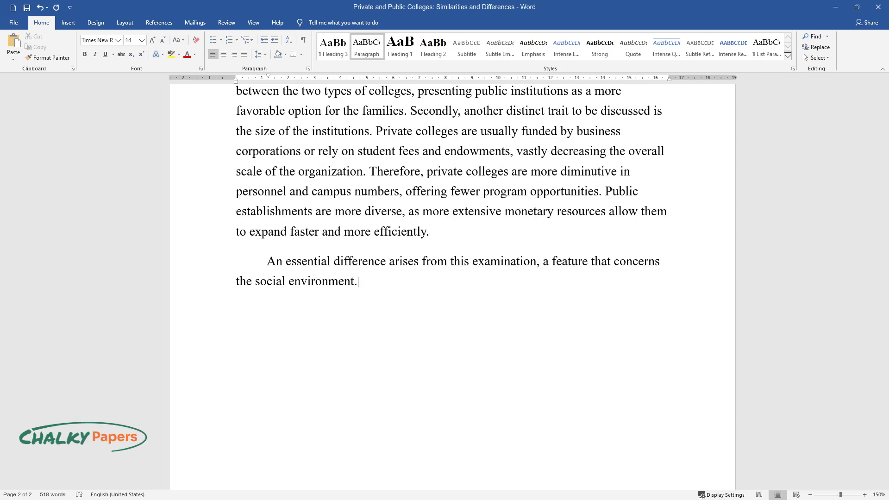
{"action": "type", "text": " Given the personnel and space lim"}
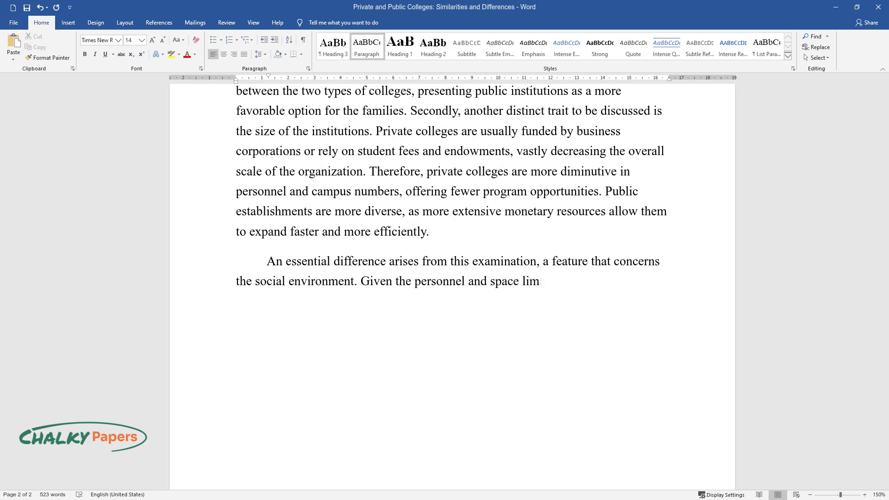
{"action": "type", "text": "itations, private colleges form much smalle"}
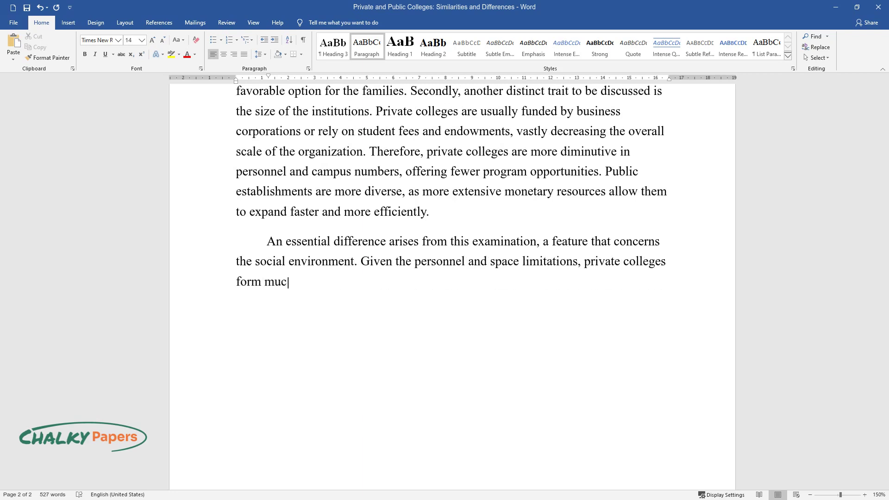
{"action": "type", "text": "r classes, resulting in cl"}
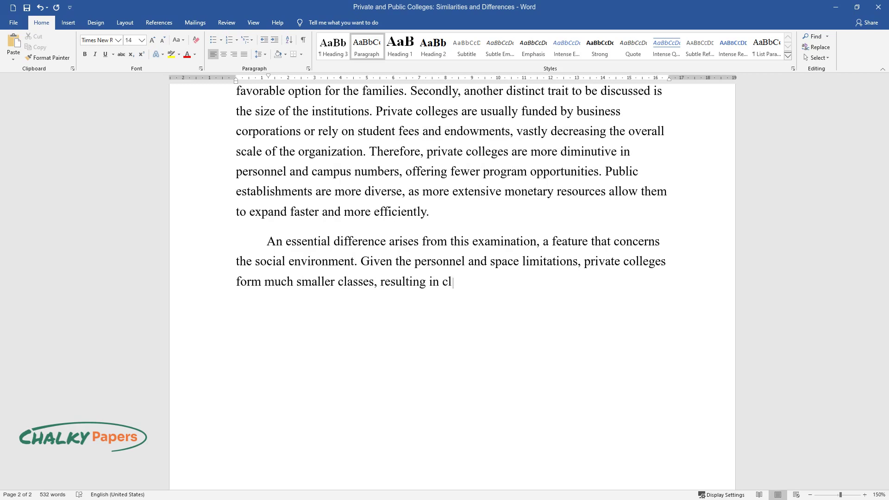
{"action": "type", "text": "oser relationships between the scho"}
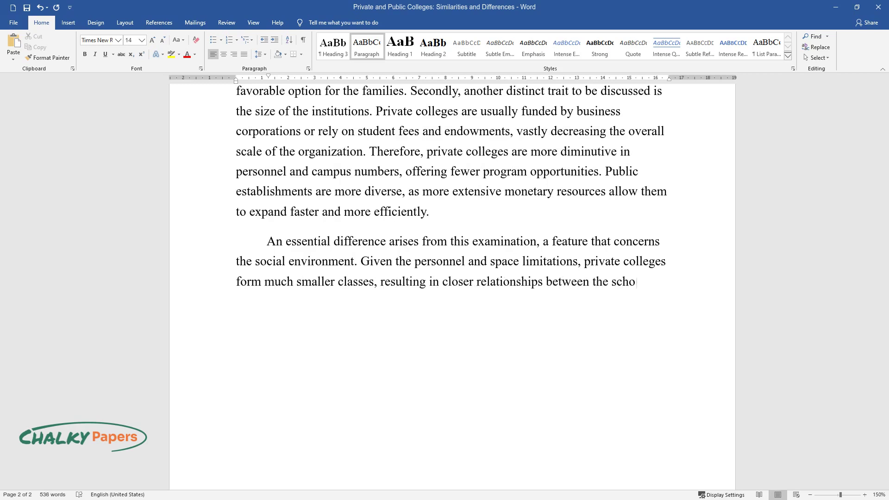
{"action": "type", "text": "olmates and their professors. Publ"}
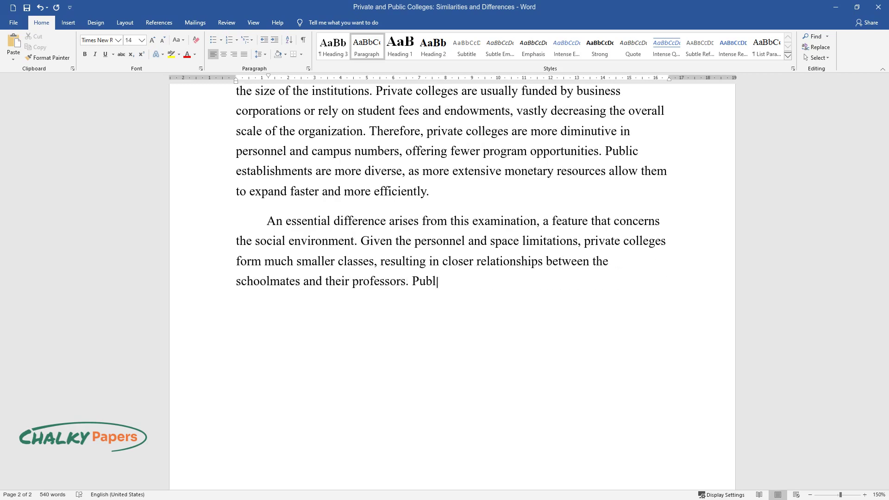
{"action": "type", "text": "ic institutions, on the other hand,"}
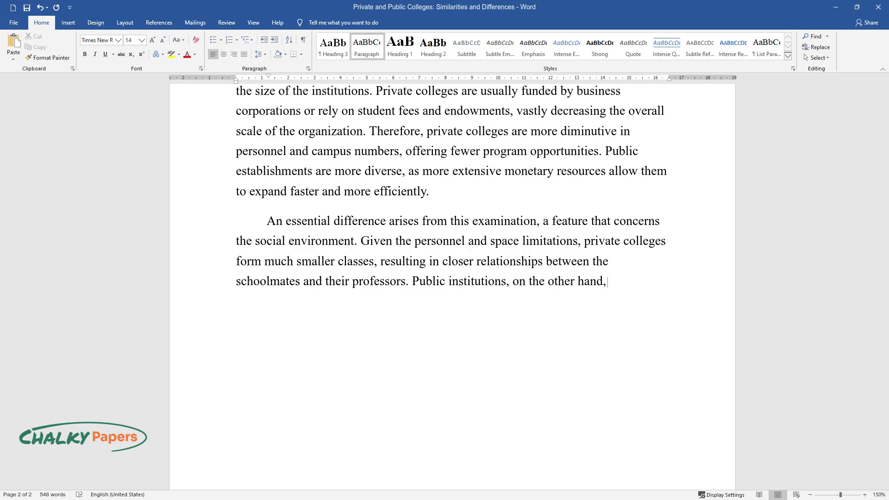
{"action": "type", "text": " are capable of admitting signific"}
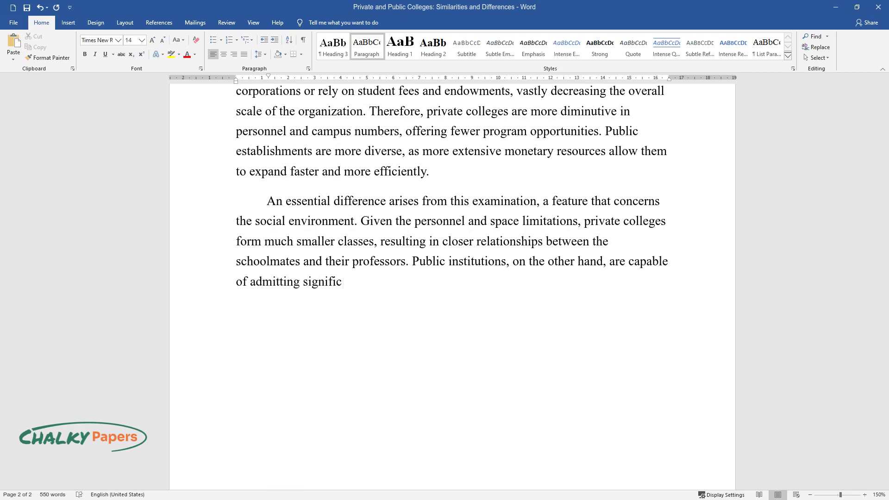
{"action": "type", "text": "ant student numbers, causing restri"}
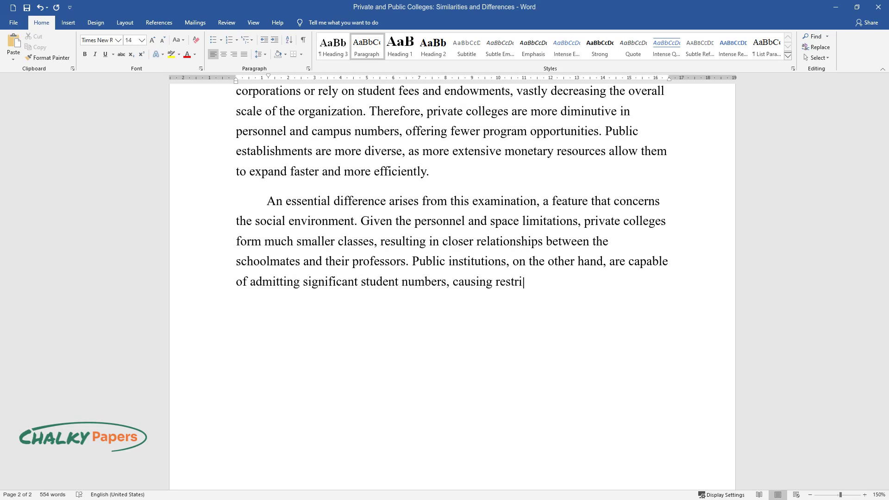
{"action": "type", "text": "ctions on the interactions between learners and the"}
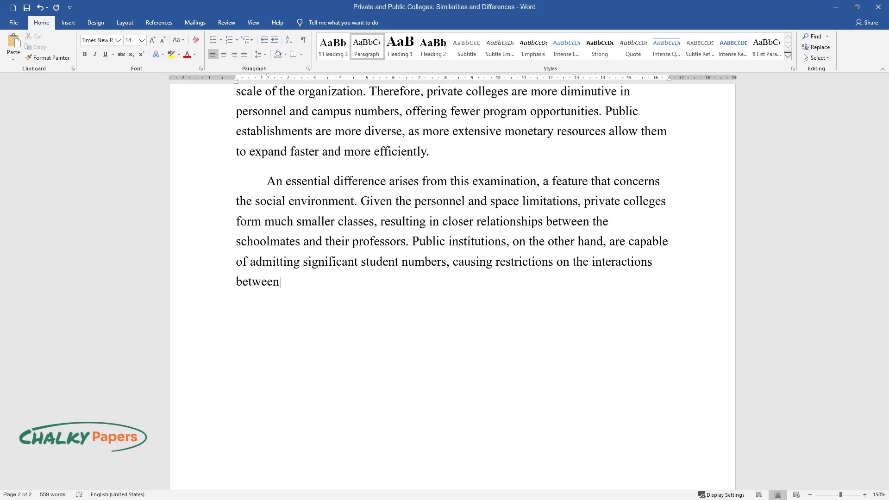
{"action": "type", "text": "ir teachers. Consi"}
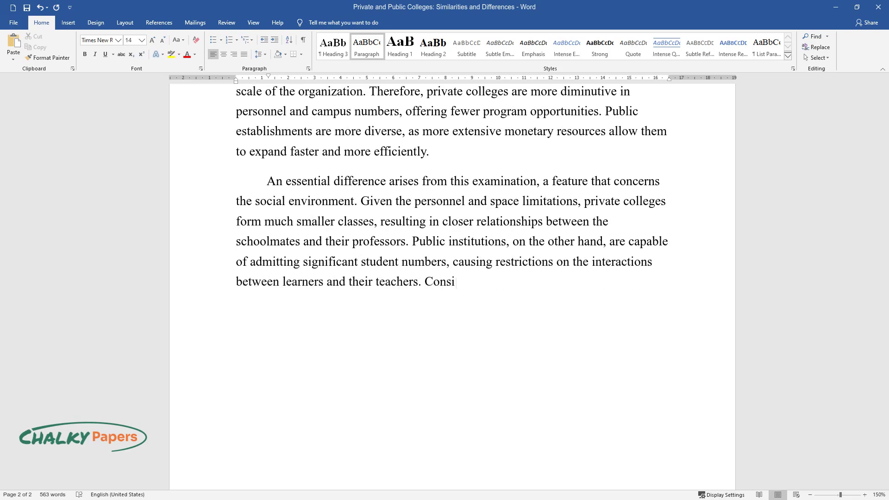
{"action": "type", "text": "dering private colleges, fewer en"}
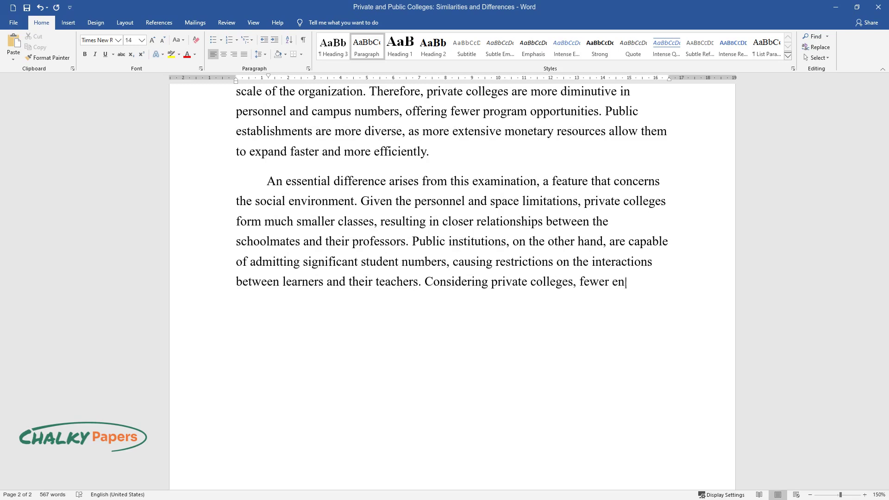
{"action": "type", "text": "tertainment events and communicatio"}
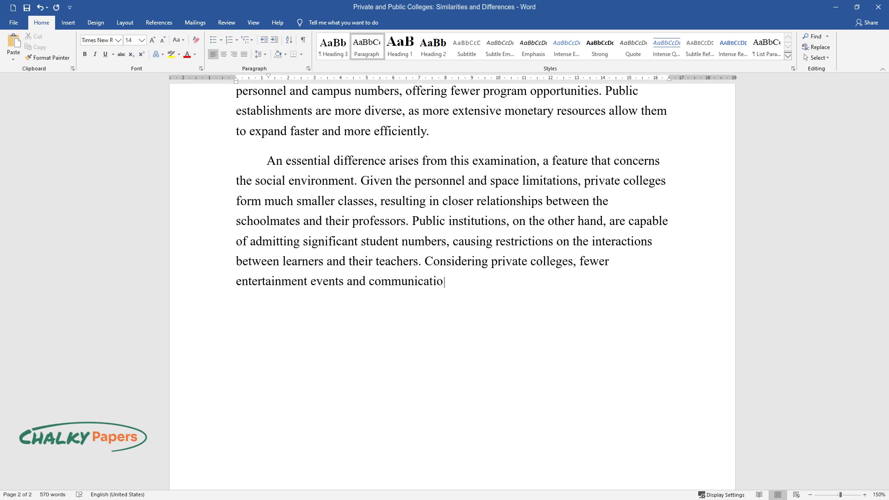
{"action": "type", "text": "n experiences might be gained due t"}
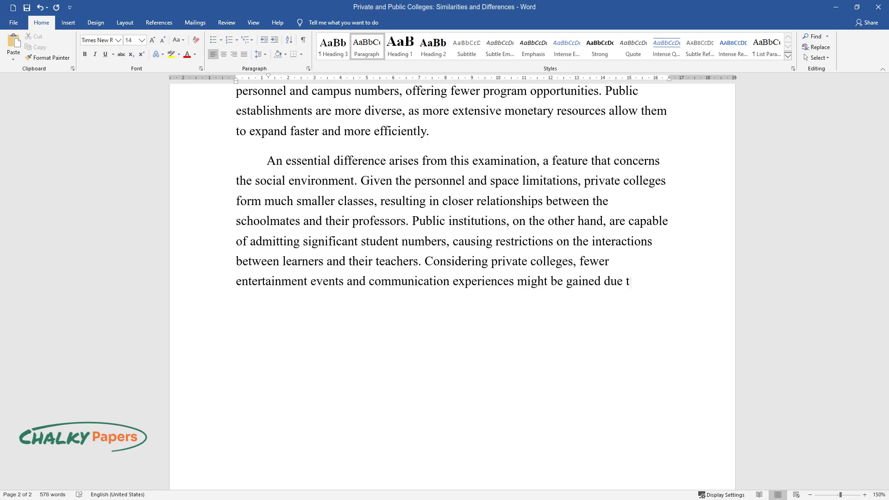
{"action": "type", "text": "o the institution's sizes and popu"}
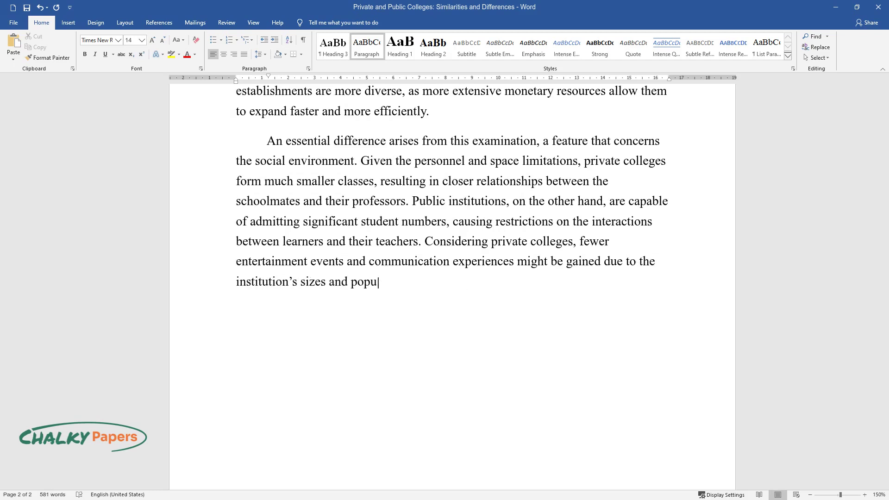
{"action": "type", "text": "lation numbers. Most students resid"}
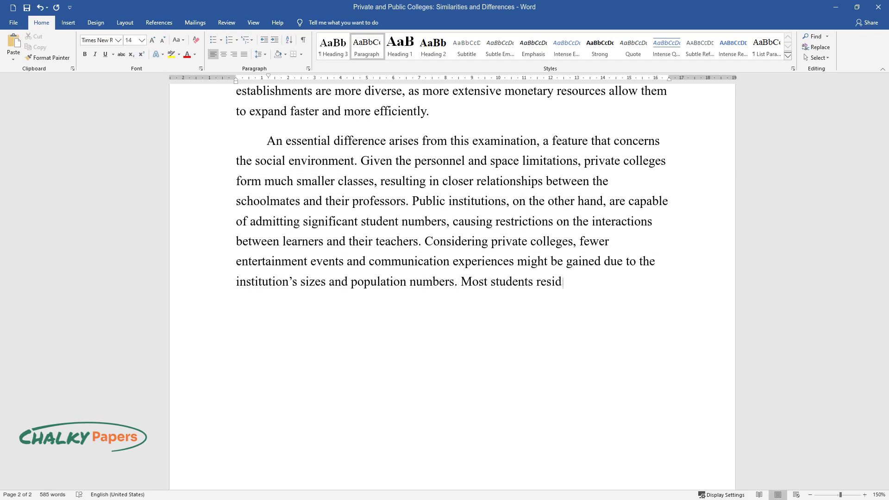
{"action": "type", "text": "ing in public colleges are exposed to an ex"}
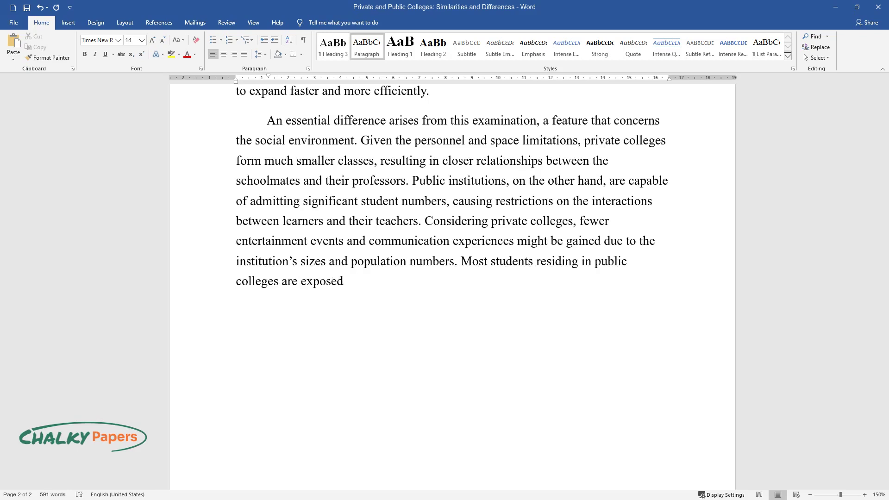
{"action": "type", "text": "ceptional amount of relaxa"}
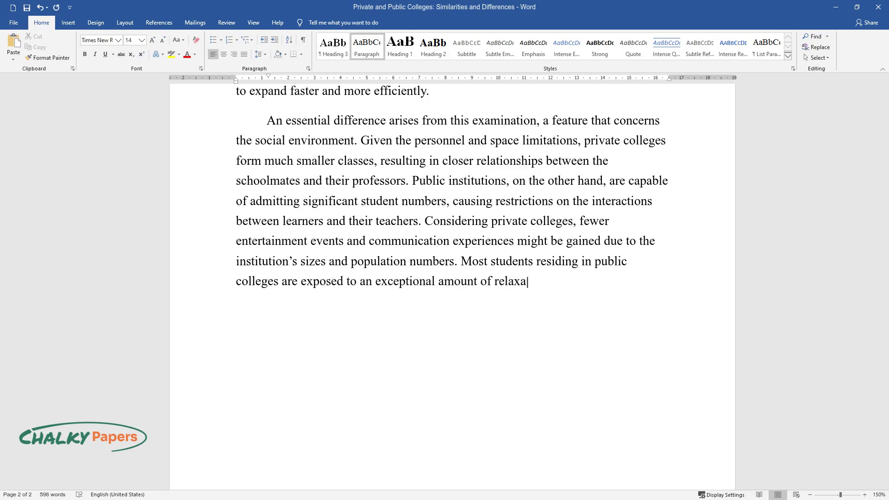
{"action": "type", "text": "tion and interaction activities, creating a"}
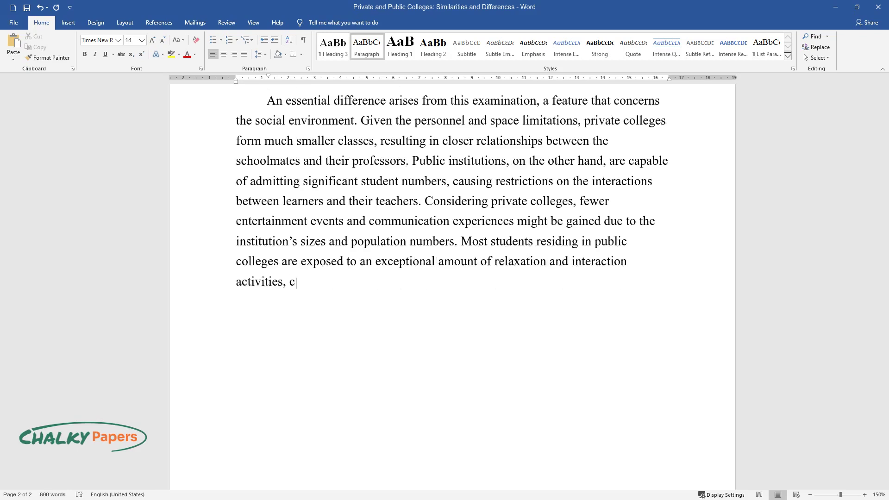
{"action": "type", "text": " perfect atmosphere for de"}
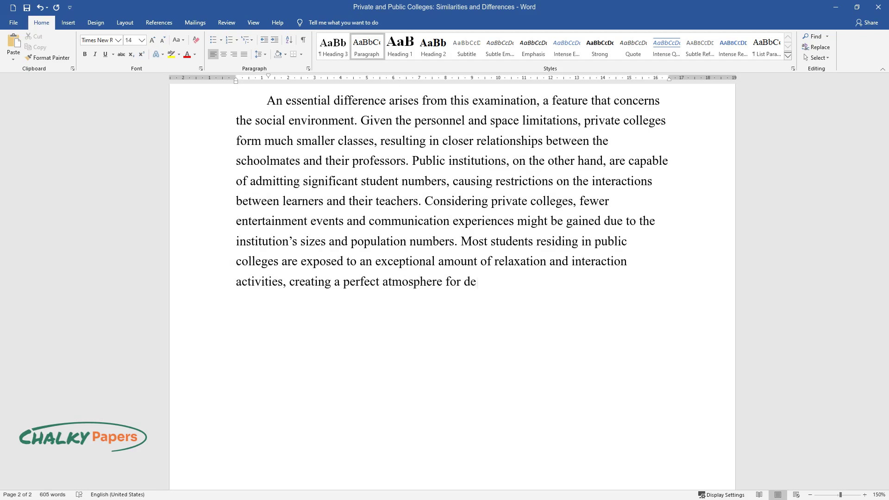
{"action": "type", "text": "veloping multiple social skills. H"}
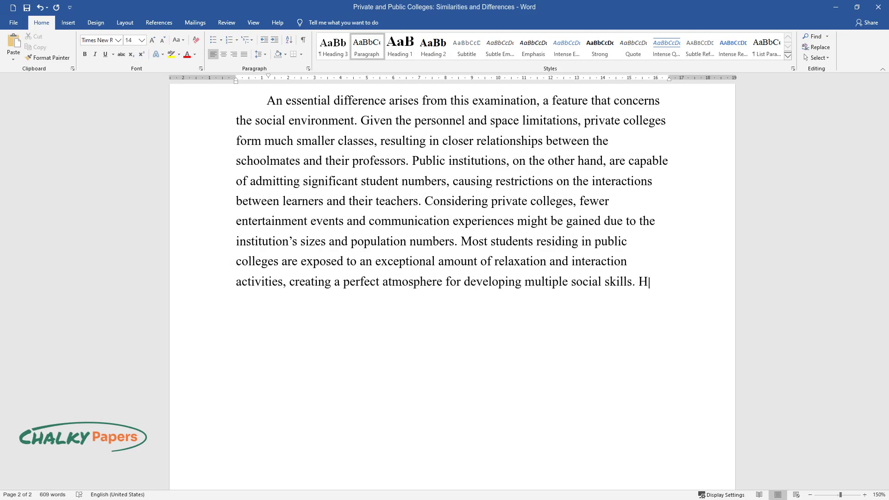
{"action": "type", "text": "owever, even though the students sh"}
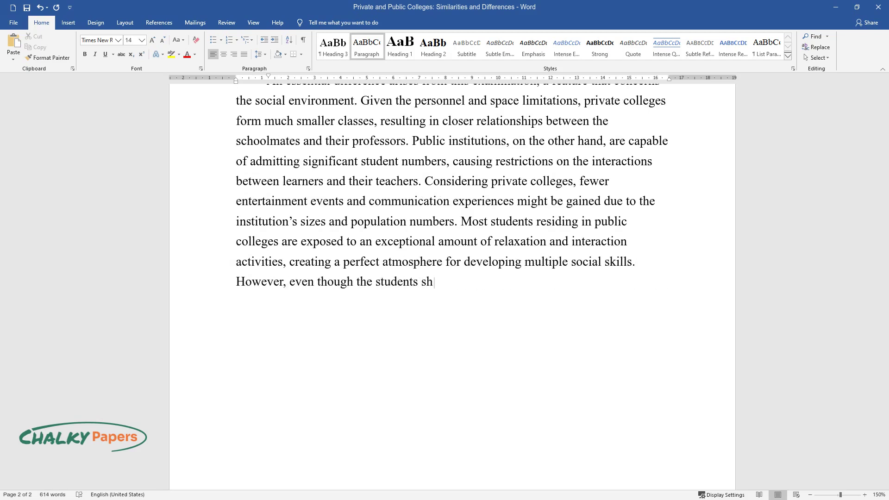
{"action": "type", "text": "ould communicate with larger numbers of individuals,"}
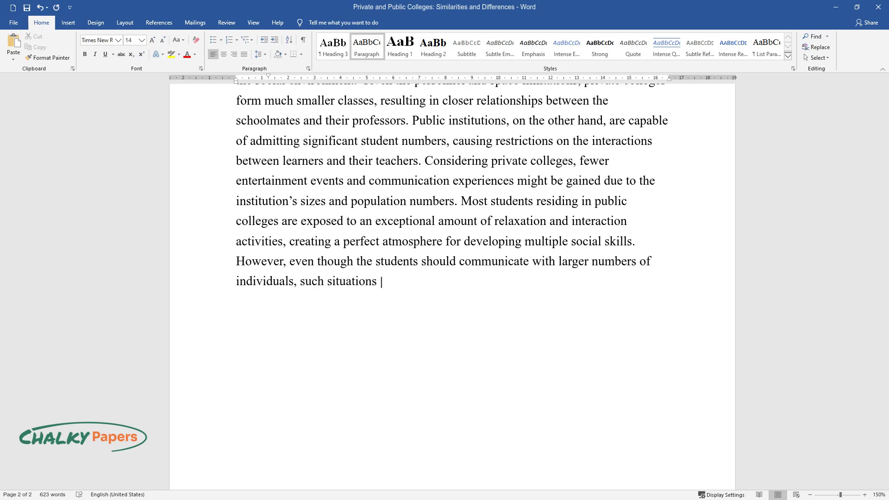
{"action": "type", "text": " such situations can also contribute to negative ou"}
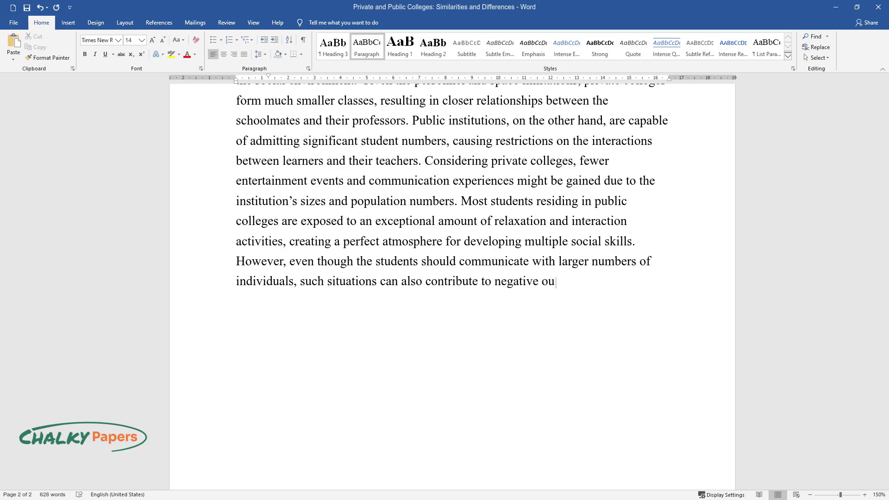
{"action": "type", "text": "tcomes, which are less lik"}
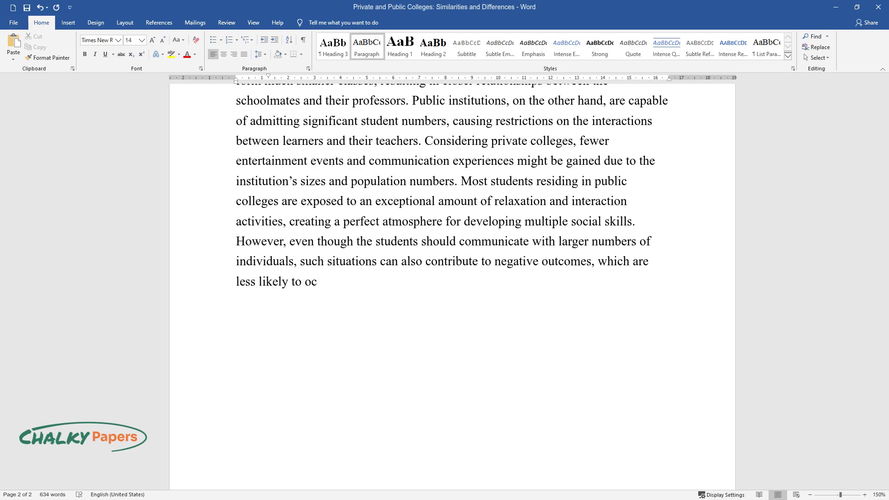
{"action": "type", "text": "in a private college envir"}
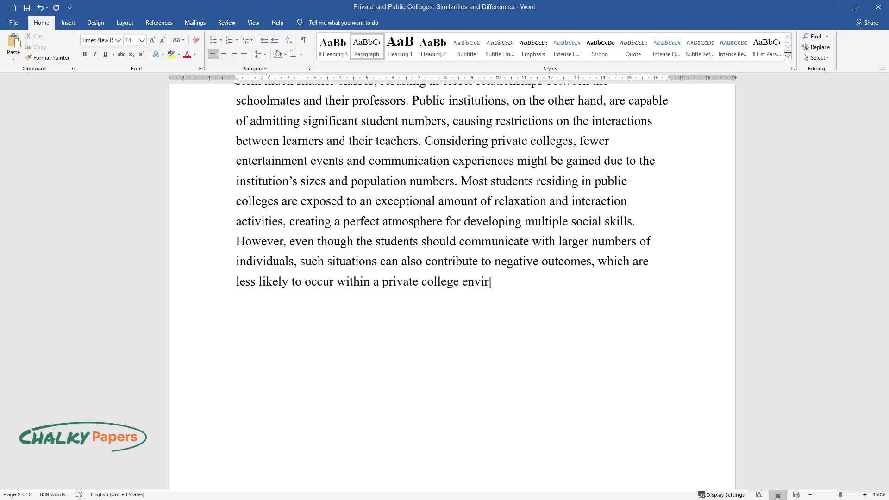
{"action": "type", "text": "onment."}
{"action": "key", "text": "Return"}
Write the education-quality paragraph on private colleges' specialized programs and small-scaled classes.
{"action": "type", "text": "Addre"}
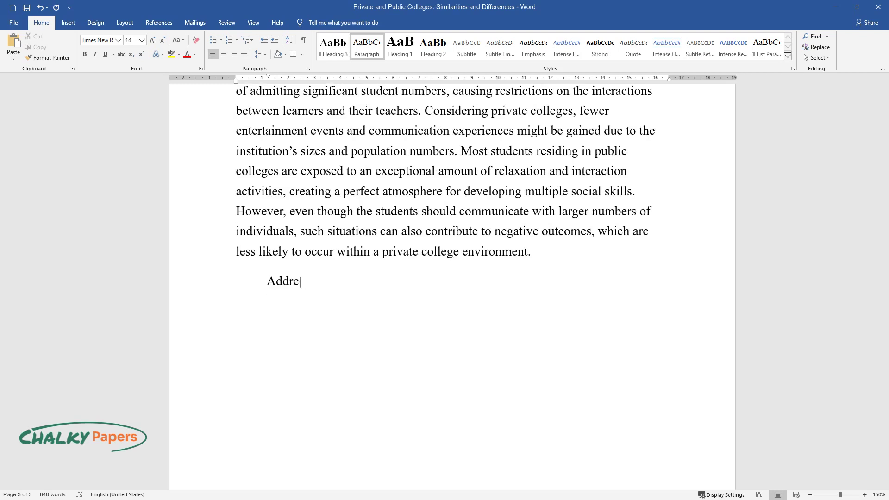
{"action": "type", "text": "ssing the dissimilarity in connectio"}
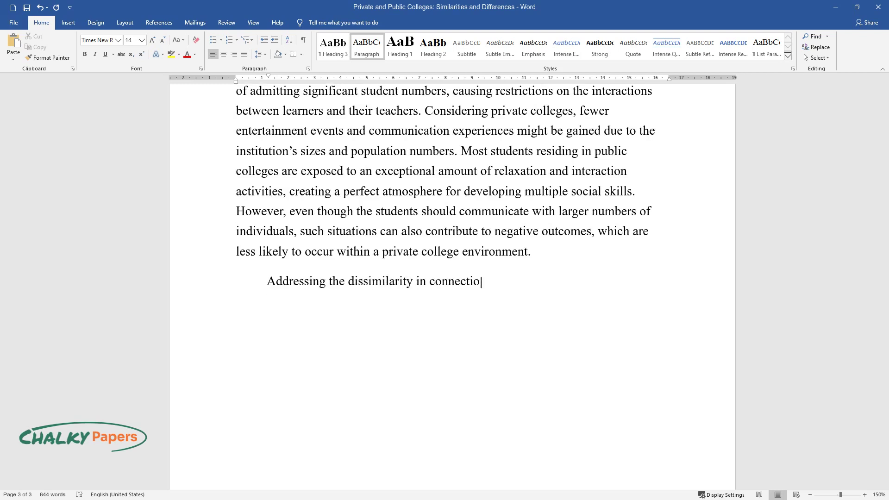
{"action": "type", "text": "n to the quality of education offere"}
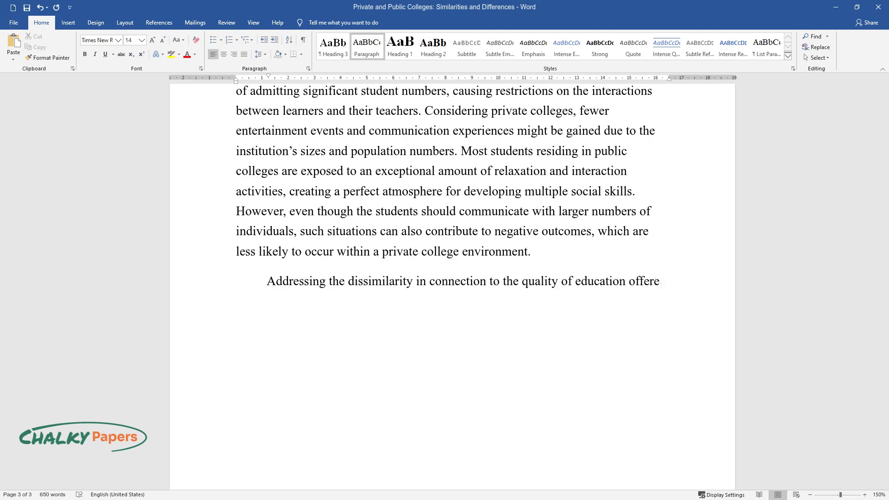
{"action": "type", "text": "d is an essential part of this exami"}
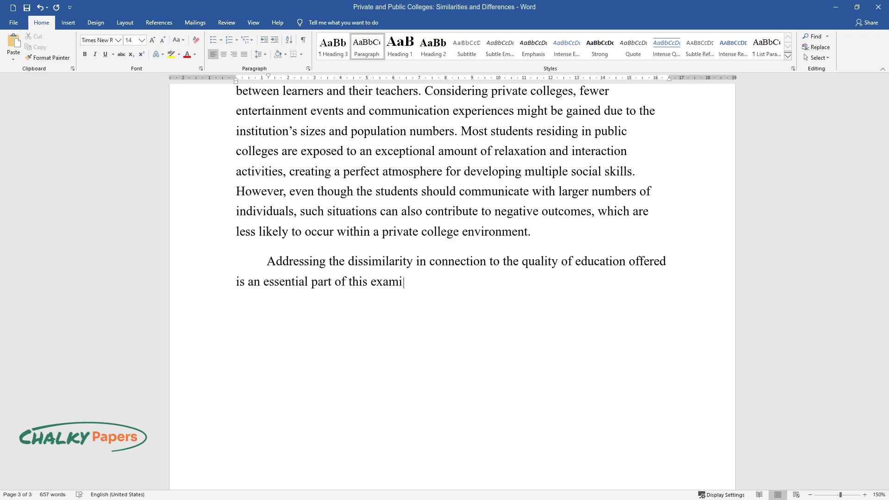
{"action": "type", "text": "nation. According to various schola"}
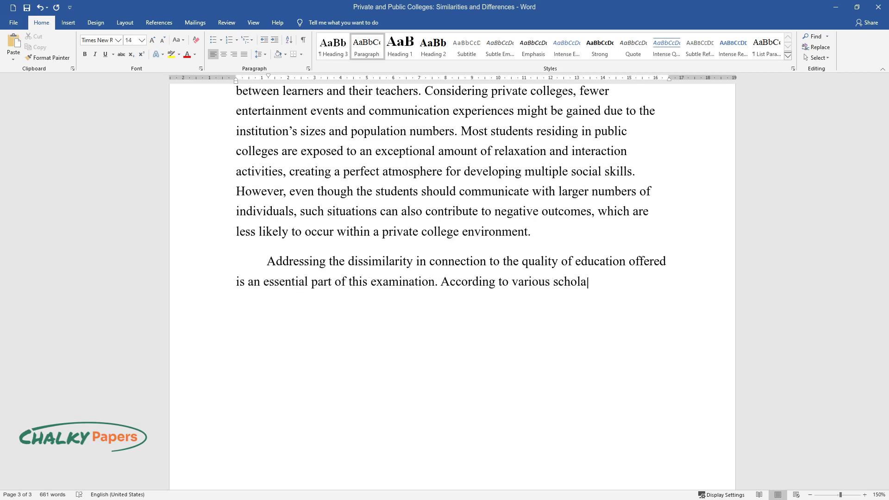
{"action": "type", "text": "rly statements, private colleges can provide a far mor"}
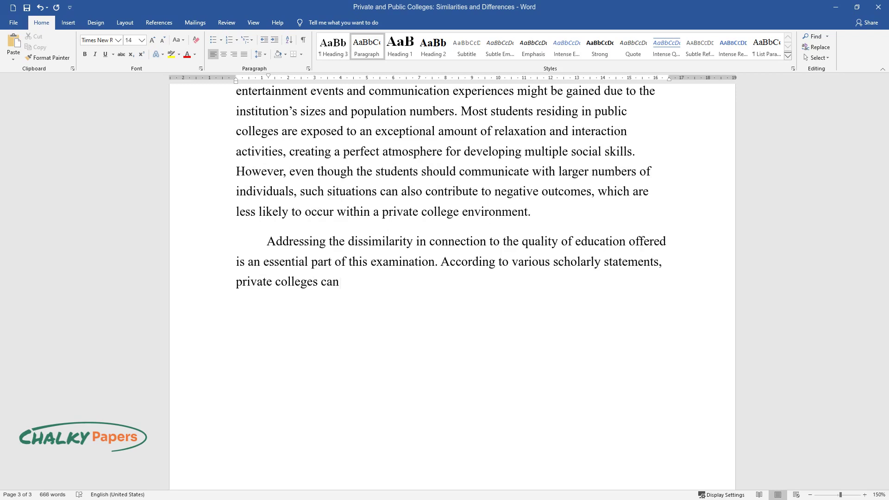
{"action": "type", "text": "e superior schooli"}
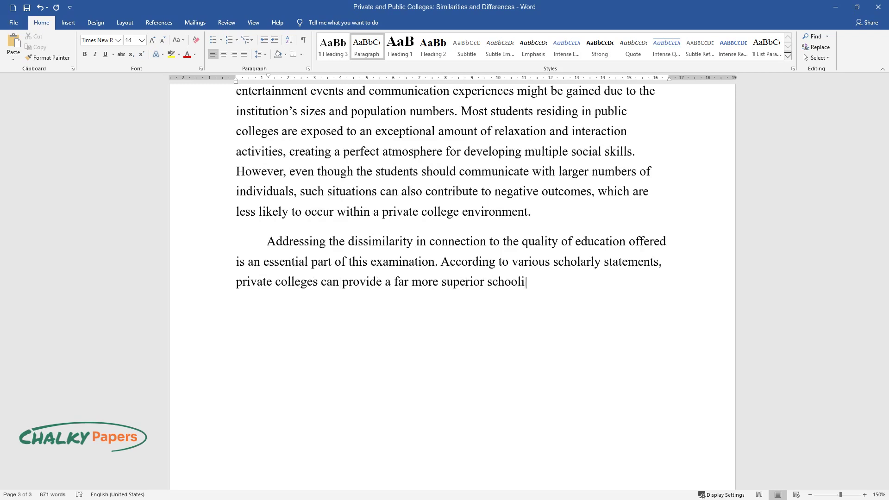
{"action": "type", "text": "ng experience for their students, securing the success of thei"}
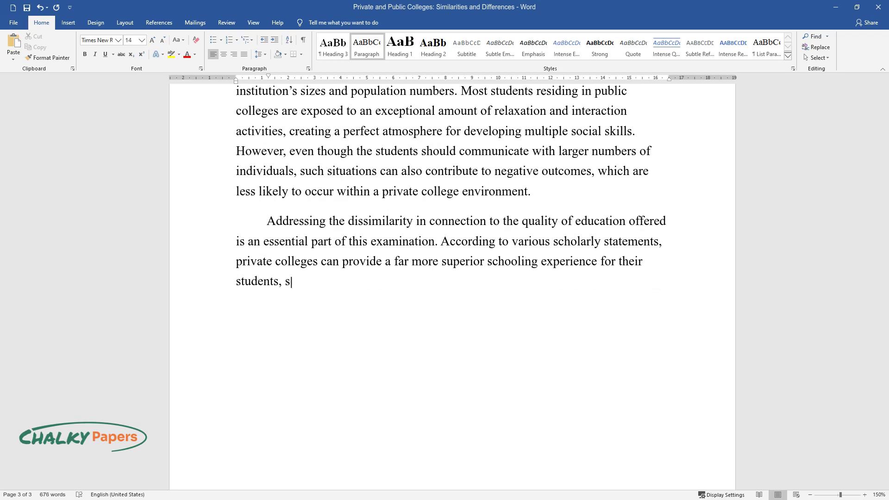
{"action": "type", "text": "r future "}
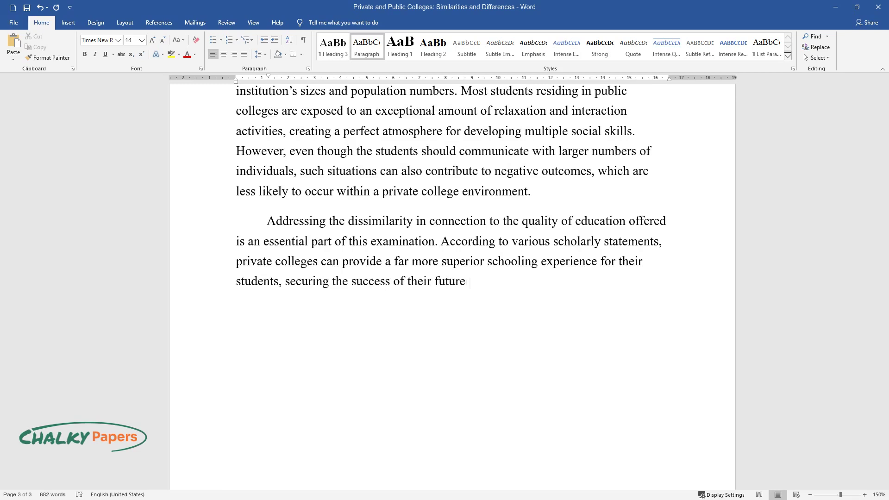
{"action": "type", "text": "professional endeavors. Although sma"}
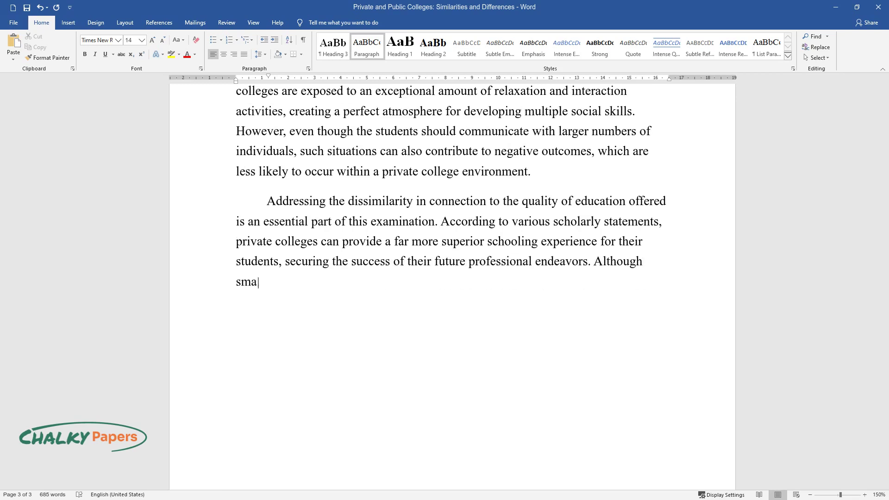
{"action": "type", "text": "ller numbers of learning programs ar"}
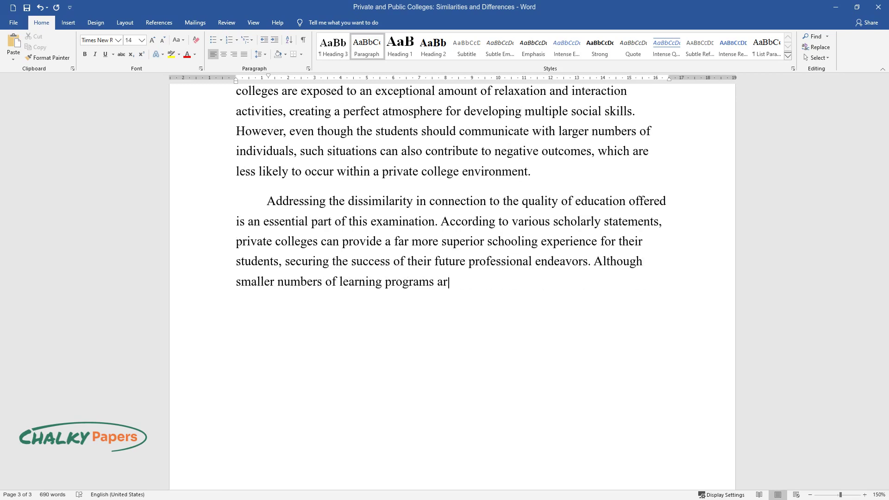
{"action": "type", "text": "e available, meaning that the atten"}
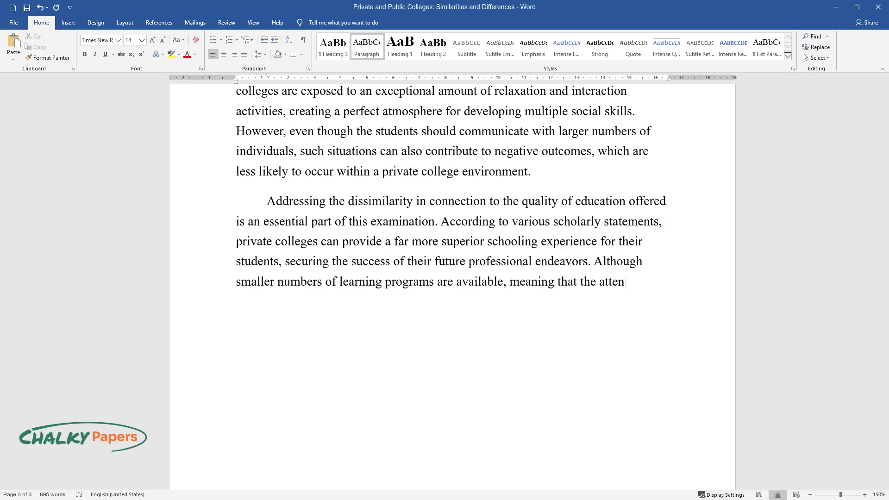
{"action": "type", "text": "dees are forced to choose from speci"}
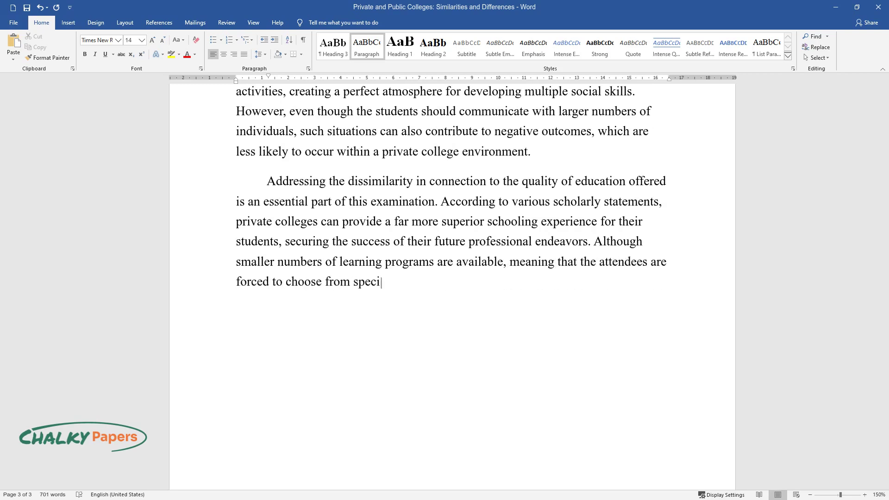
{"action": "type", "text": "fic options, the excellence of the e"}
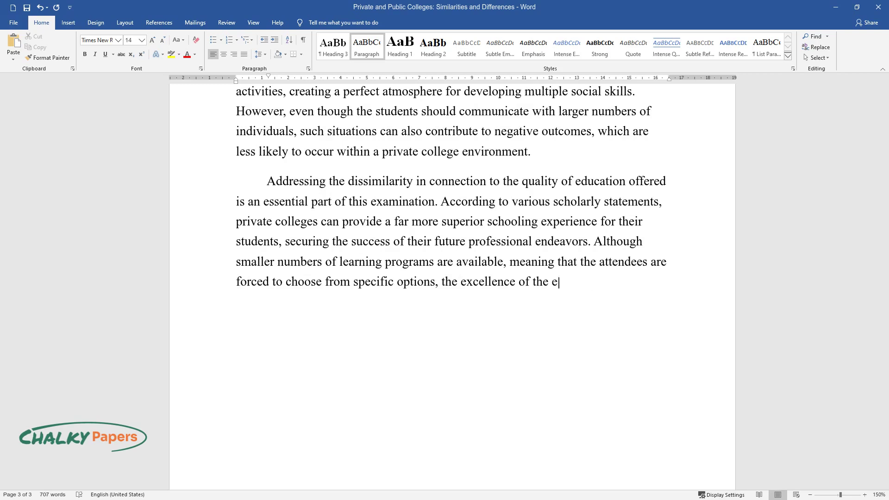
{"action": "type", "text": "ducation acquired can compensate fo"}
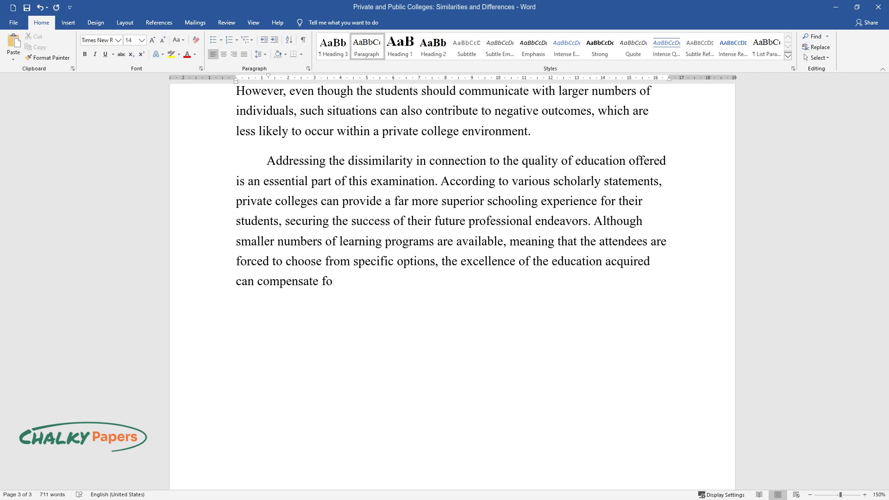
{"action": "type", "text": "r this disadvantage. Many private co"}
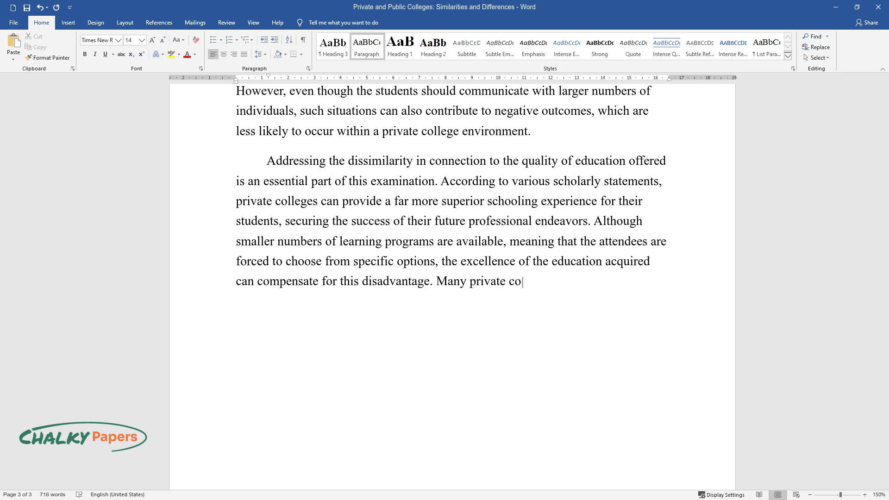
{"action": "type", "text": "lleges select a particular scientific area or a specia"}
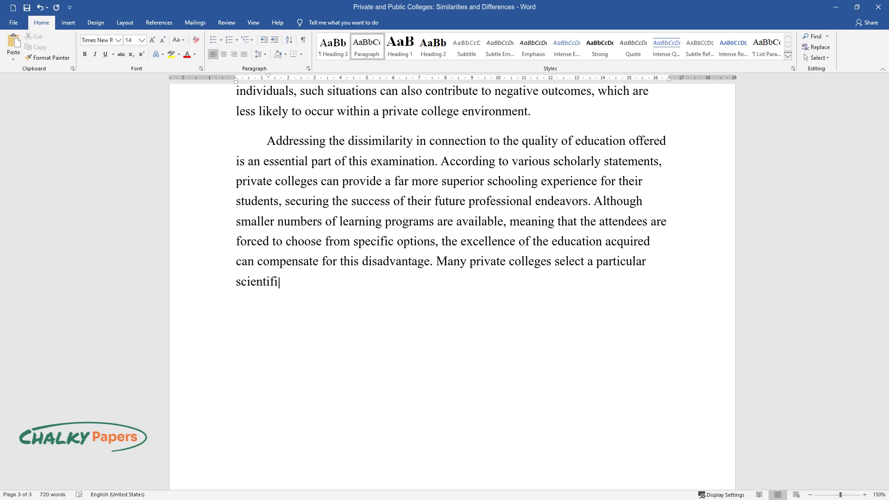
{"action": "type", "text": "lization, focusin"}
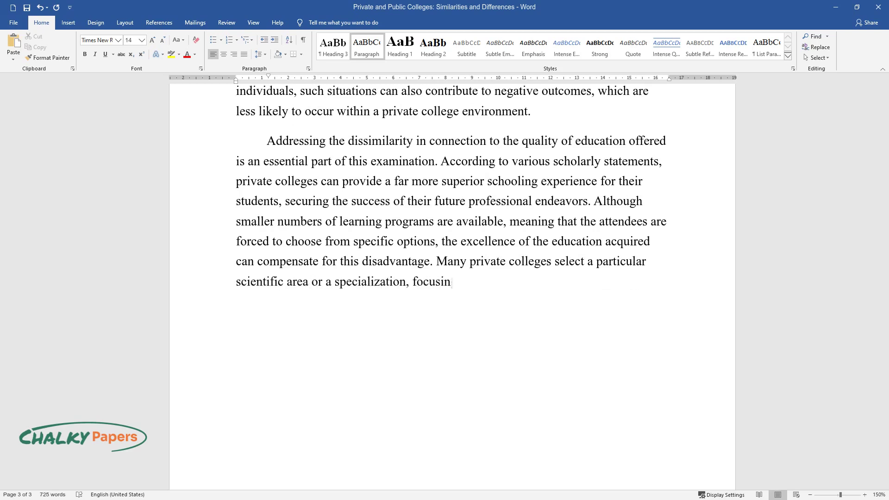
{"action": "type", "text": "g on supplying their students with "}
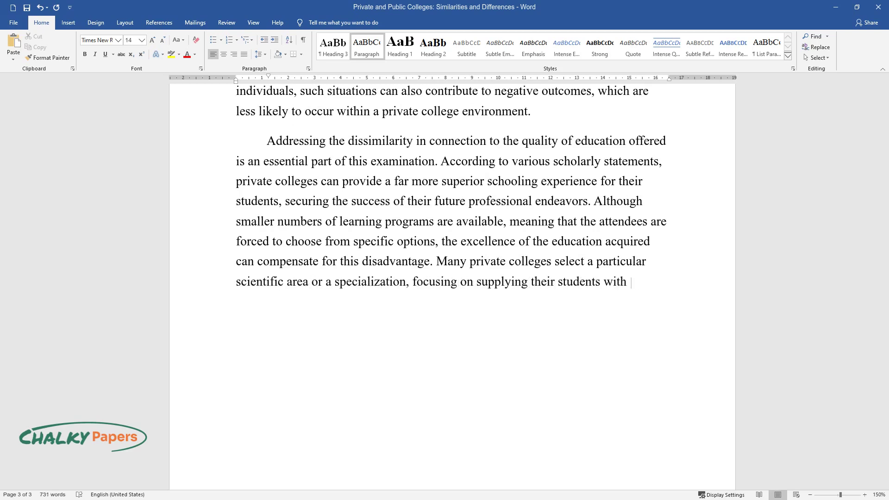
{"action": "type", "text": "high-quality schooling in this specif"}
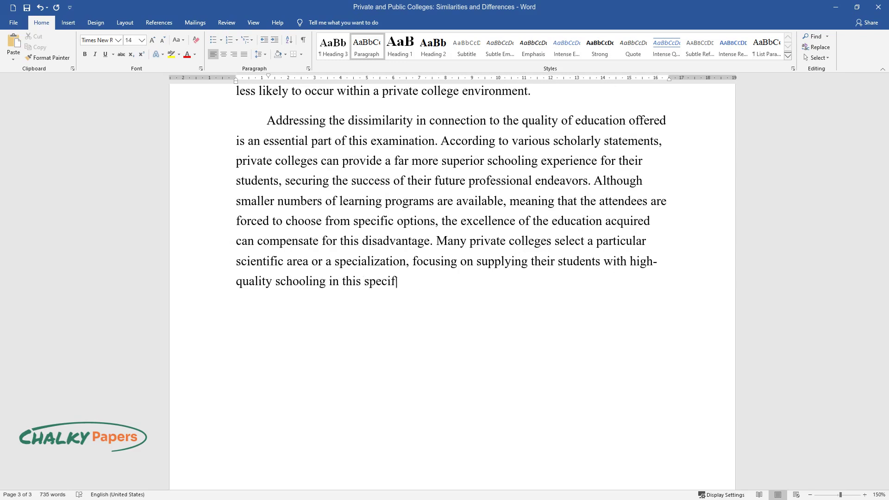
{"action": "type", "text": "ic branch. As a result of this strat"}
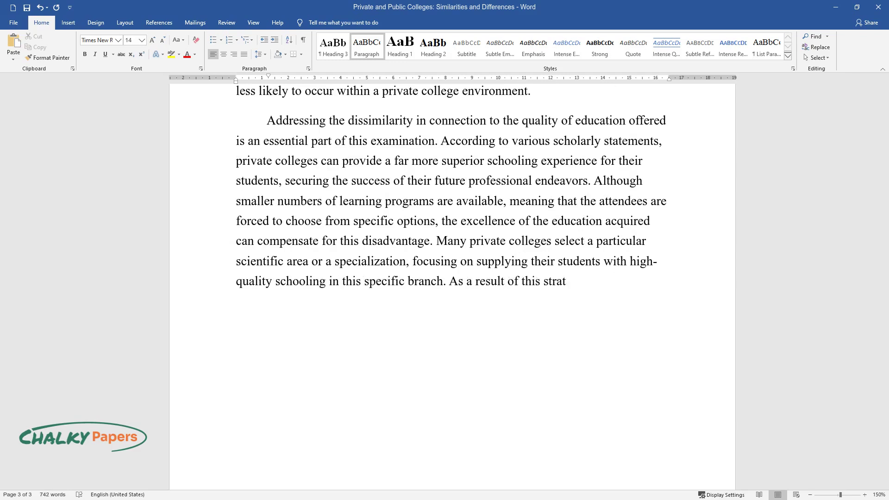
{"action": "type", "text": "egy, the standards achieved appear to be pre"}
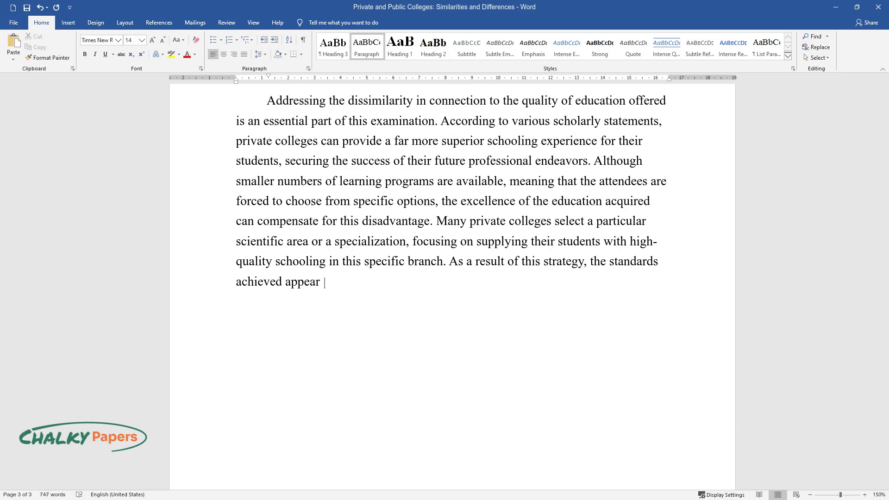
{"action": "type", "text": "ferable for individuals who"}
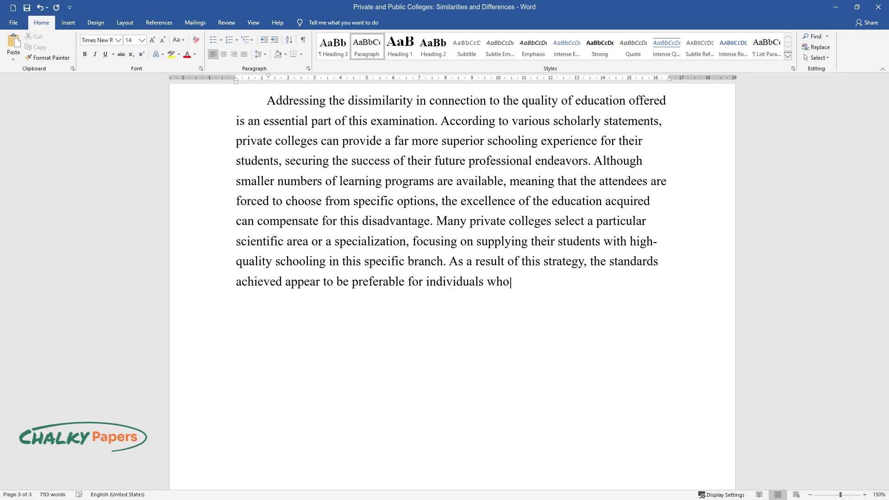
{"action": "type", "text": " desire to direct their attention to a certain subject. Furthe"}
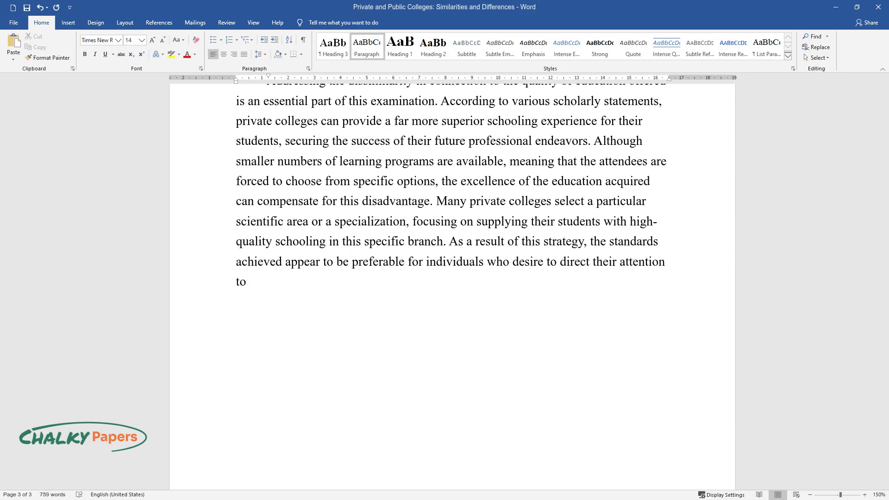
{"action": "type", "text": "rmore, it "}
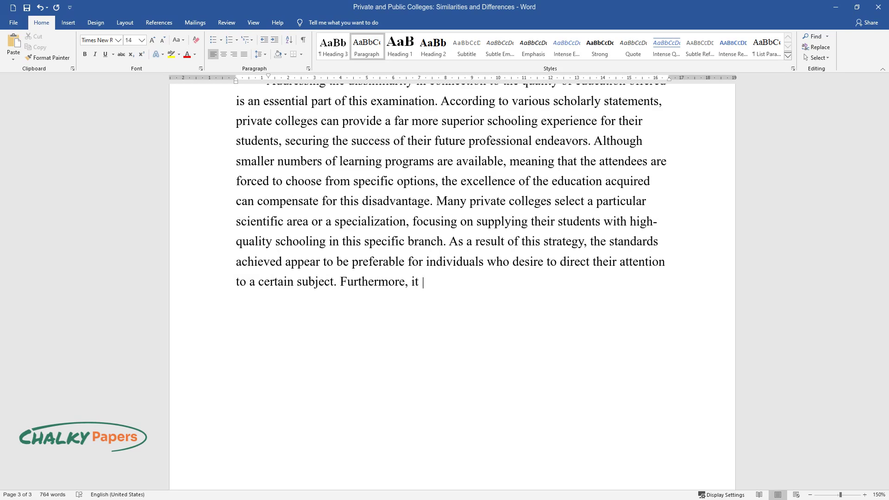
{"action": "type", "text": "is crucial to note that small-scale"}
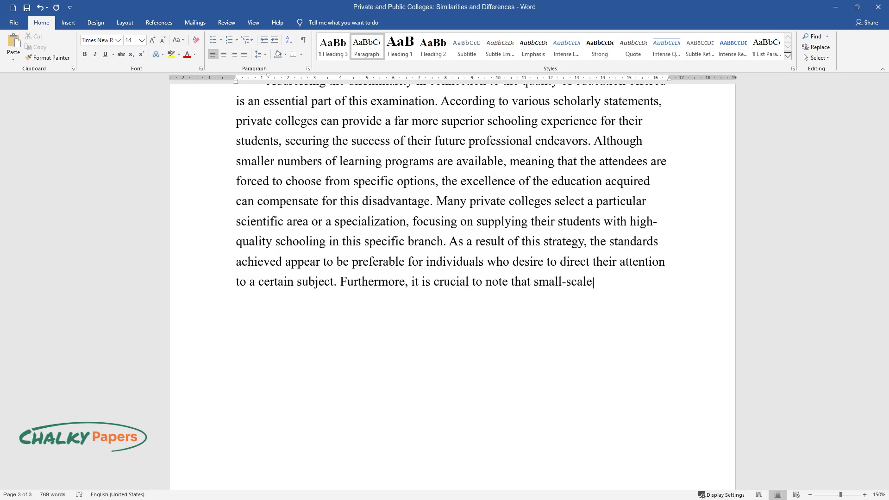
{"action": "type", "text": "d classes are advantageous"}
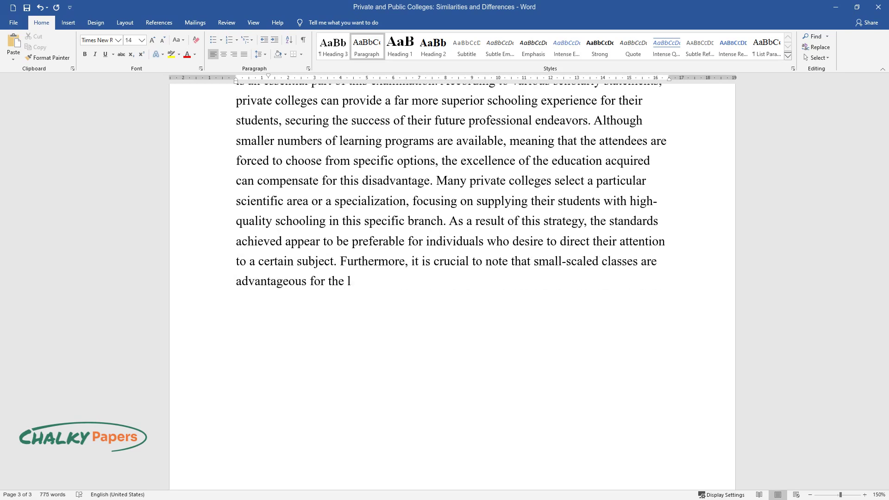
{"action": "type", "text": " for the learners, allowing them to concentra"}
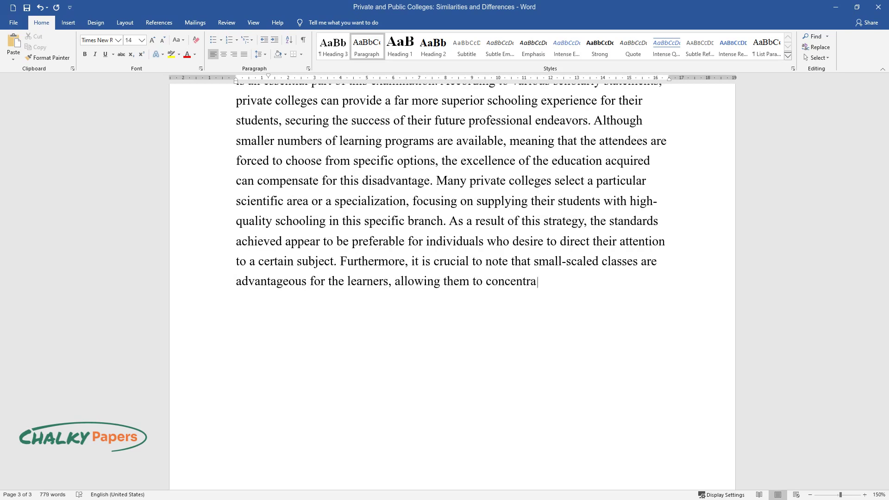
{"action": "type", "text": "te more on their studies and offering the teachers an "}
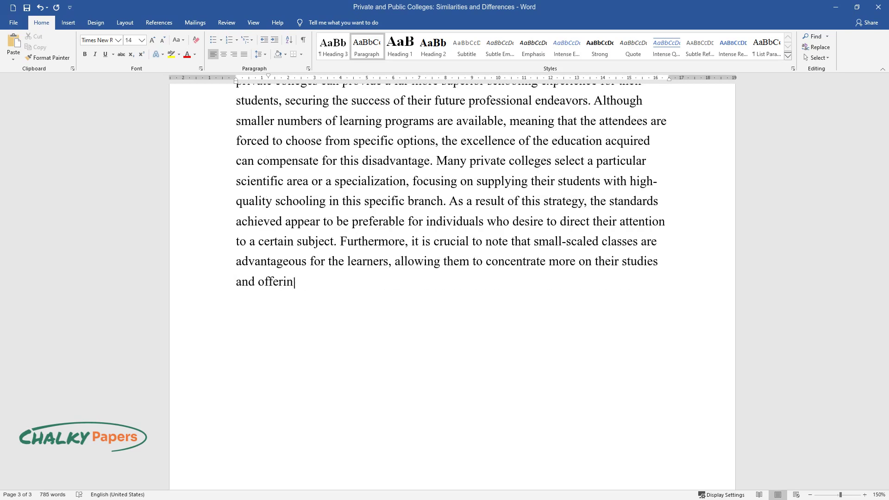
{"action": "type", "text": "opportunity to ado"}
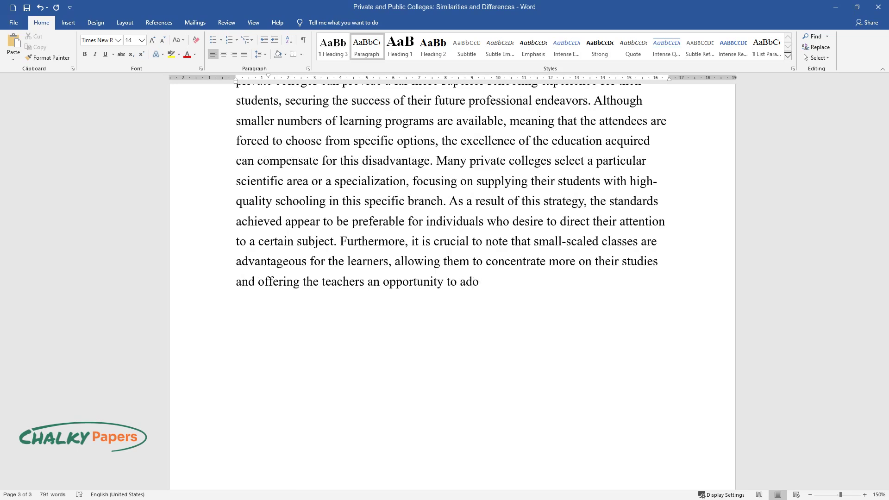
{"action": "type", "text": "pt a more personal educational appro"}
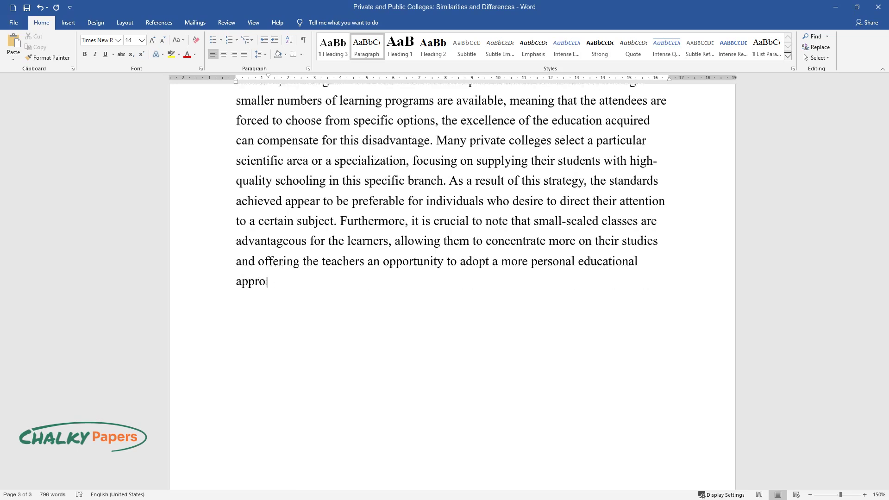
{"action": "type", "text": "ach.A fina"}
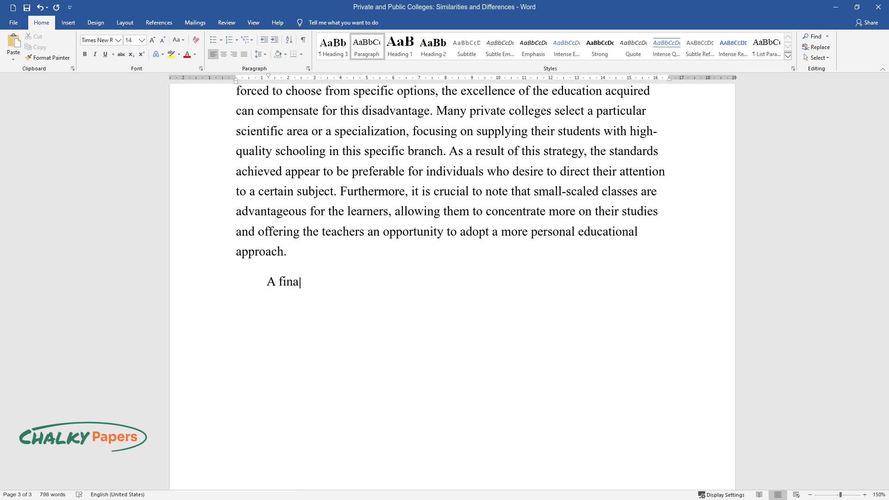
{"action": "type", "text": "l aspect to be mentioned regards "}
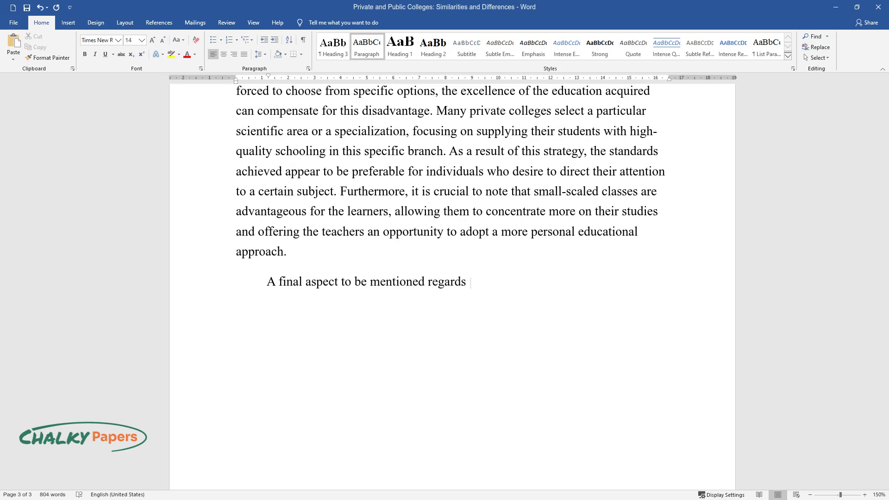
{"action": "type", "text": "the work availability supplied by"}
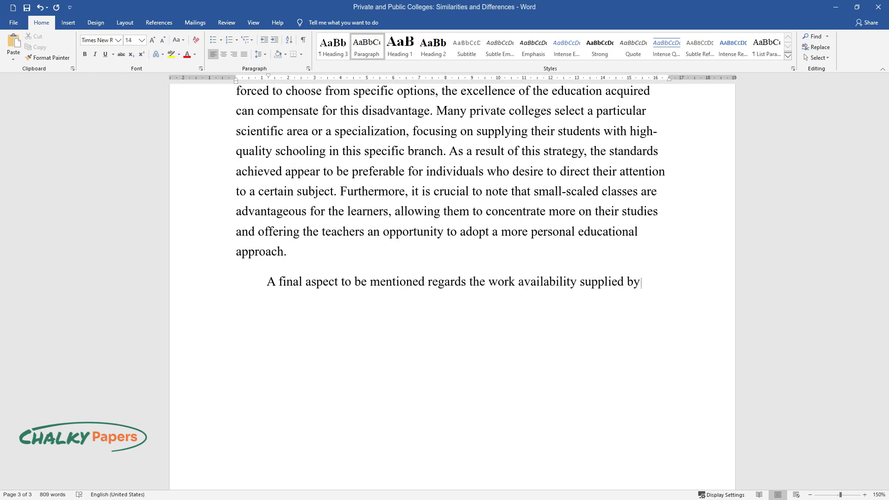
{"action": "type", "text": " the colleges. Learners attending"}
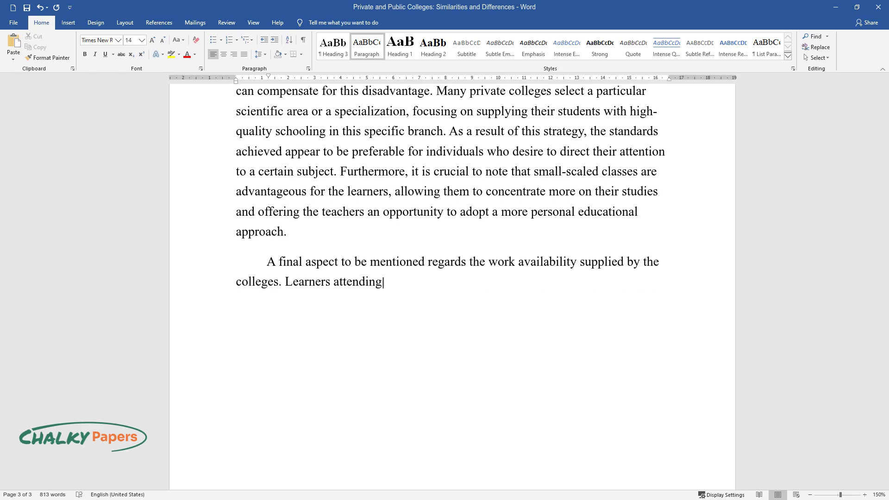
{"action": "type", "text": " private campuses commonly appear to possess fewer opportun"}
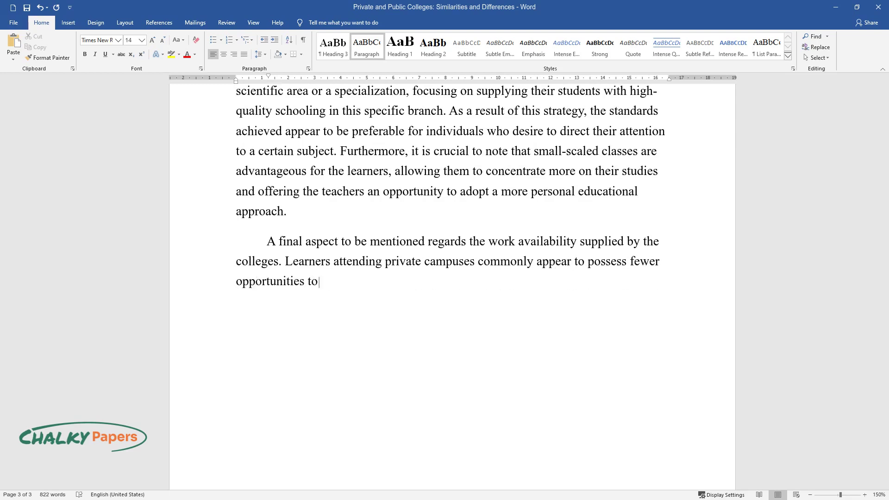
{"action": "type", "text": "ities to find a suitable professional occu"}
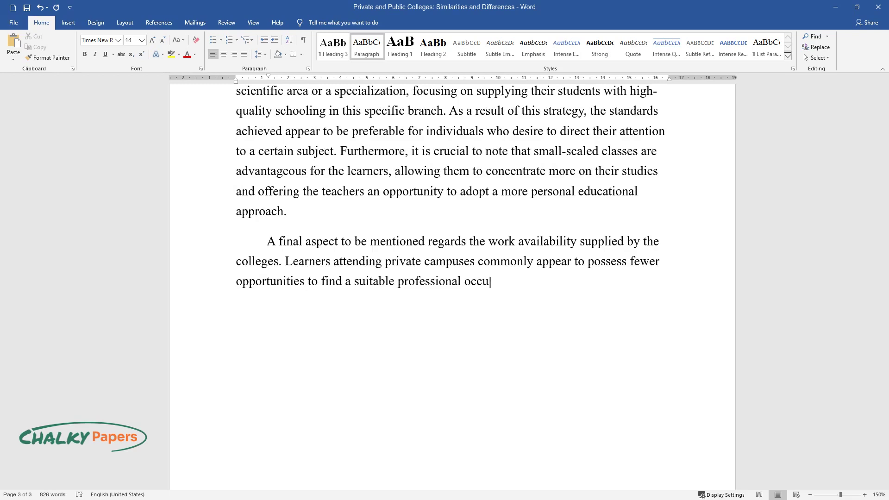
{"action": "type", "text": "pation since such colleges, as st"}
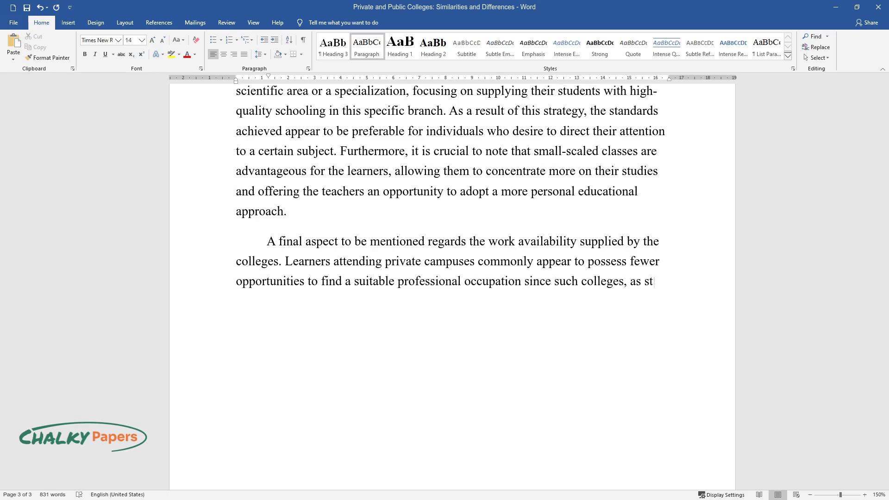
{"action": "type", "text": "ated before, often engage in teac"}
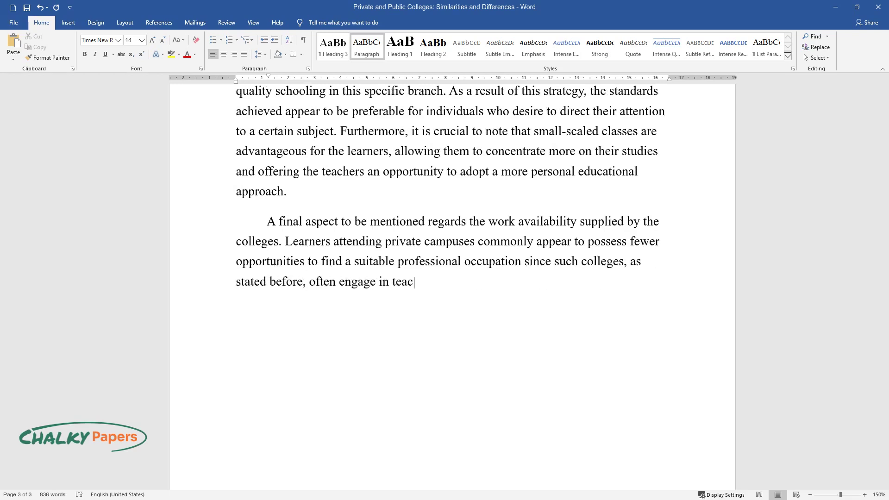
{"action": "type", "text": "hing only specific topics, dramati"}
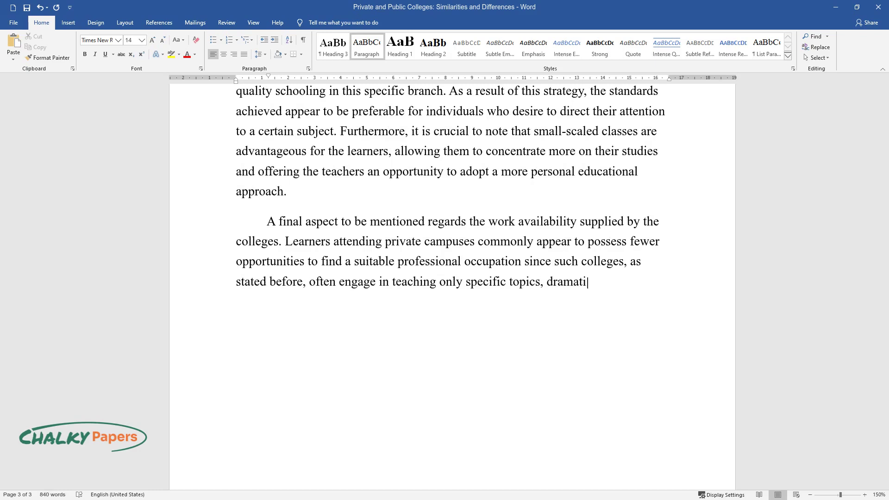
{"action": "type", "text": "cally reducing the job expectatio"}
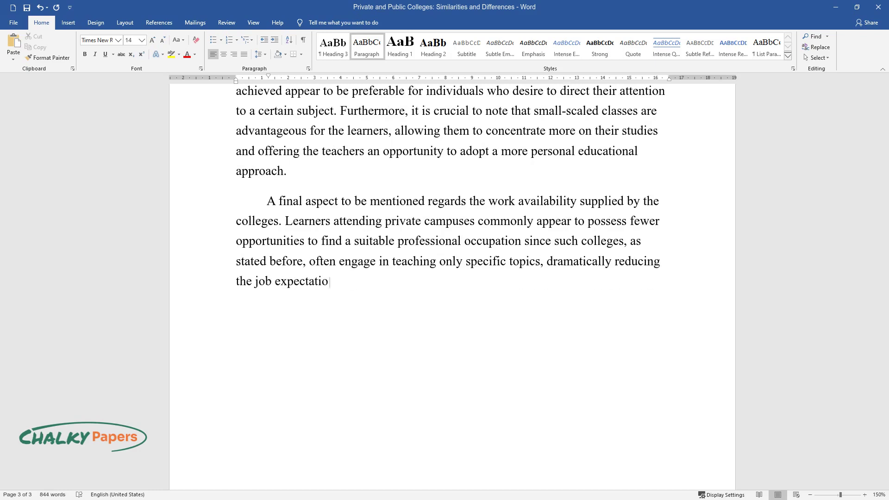
{"action": "type", "text": "n. Considering public institution"}
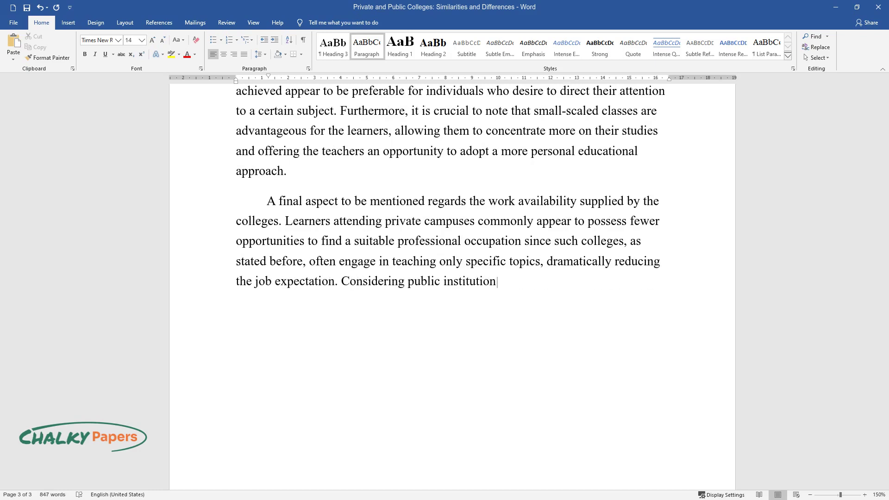
{"action": "type", "text": "s, there is tremendous potential t"}
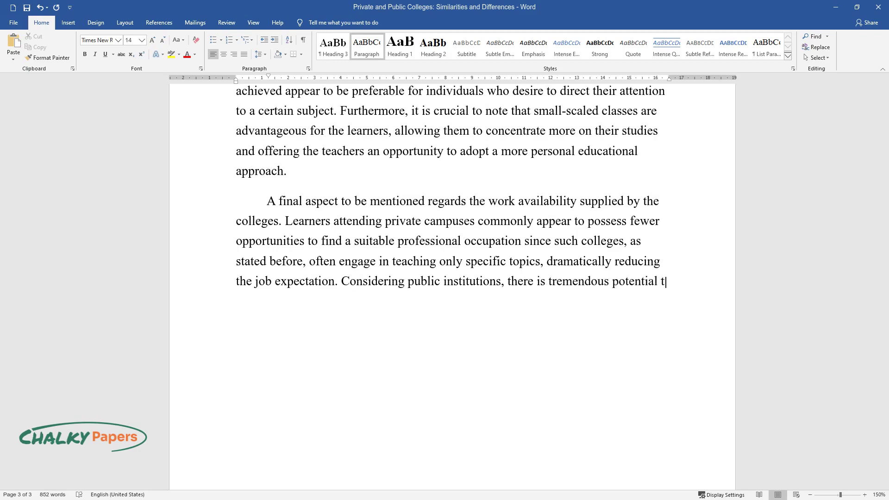
{"action": "type", "text": "o attain a more lucrative positio"}
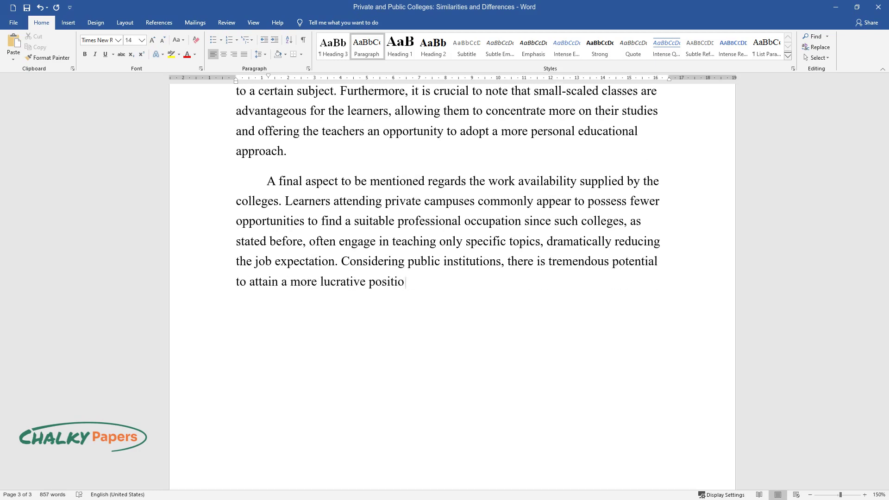
{"action": "type", "text": "n, for example, provided bythe o"}
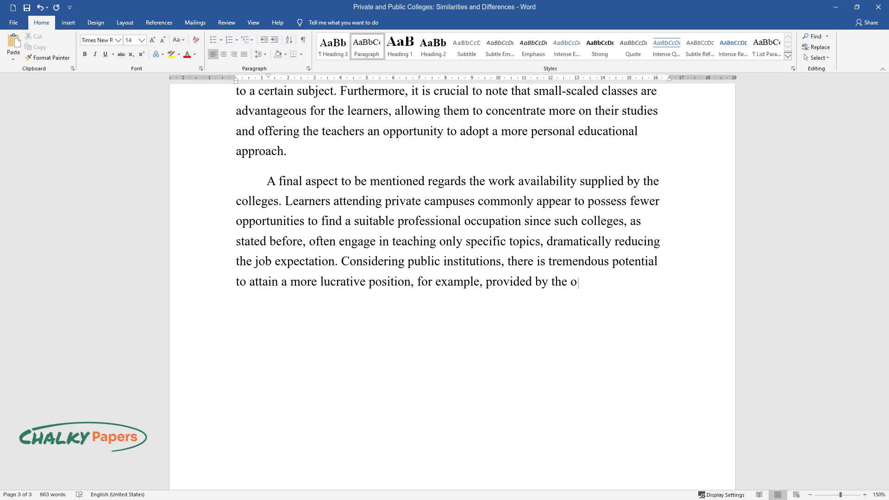
{"action": "type", "text": "rganization or its contrib"}
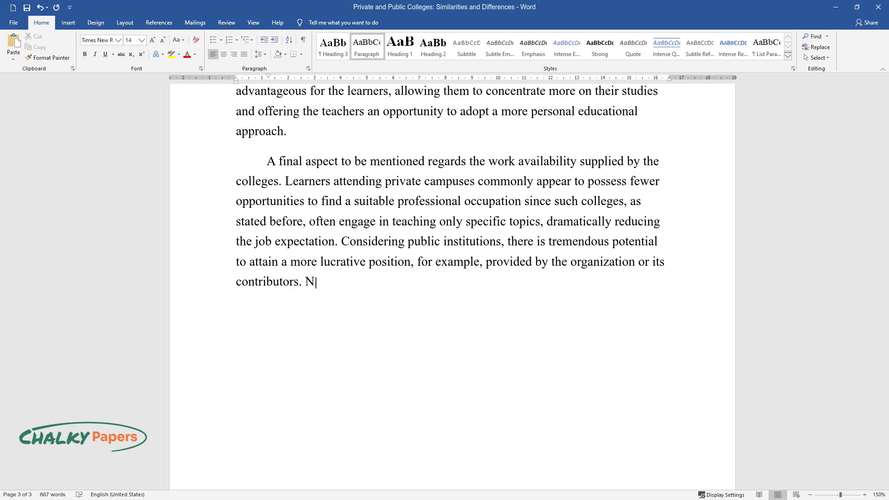
{"action": "type", "text": "utors. Nevertheless, it is vital to highl"}
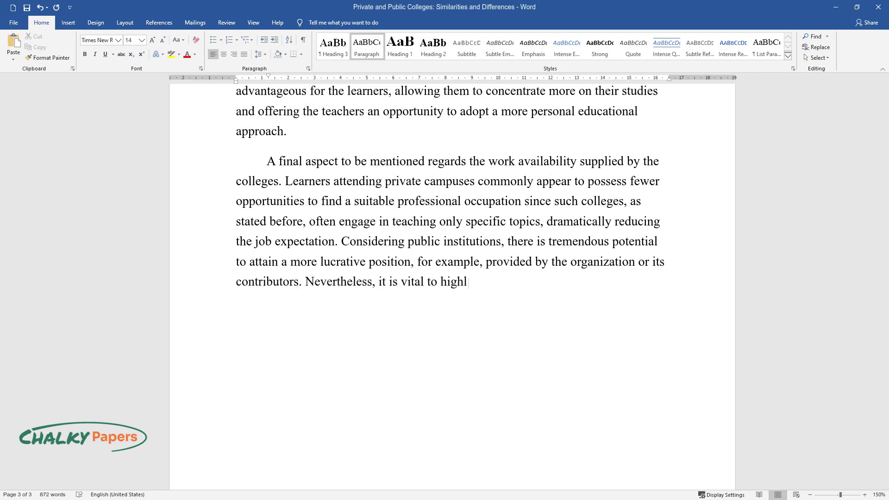
{"action": "type", "text": "ight that a narrow field of speci"}
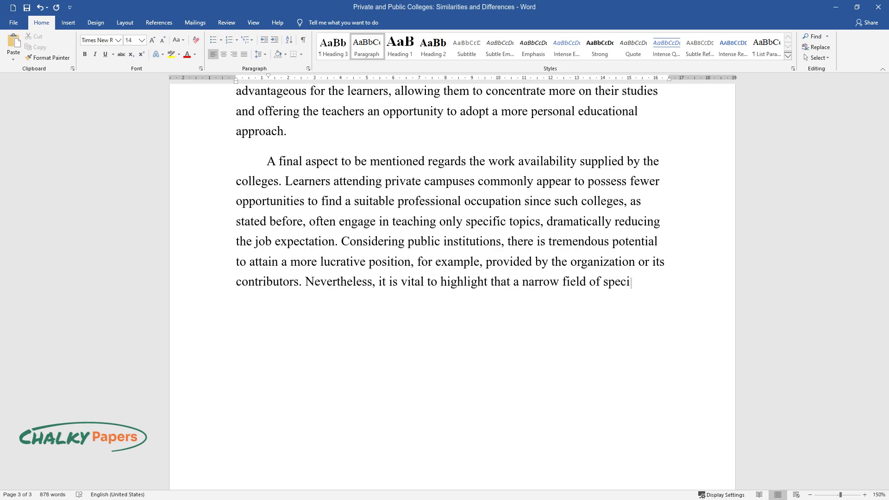
{"action": "type", "text": "alization may be more beneficial. "}
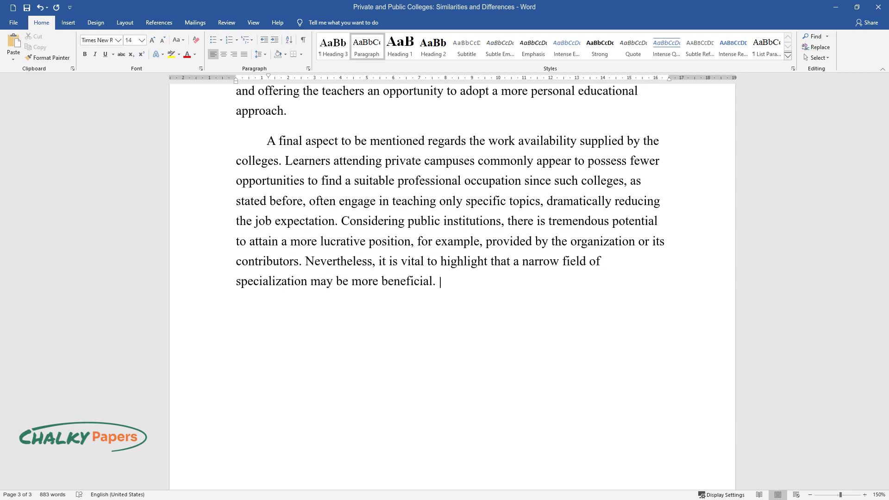
{"action": "type", "text": "Altogether, it is necessary to co"}
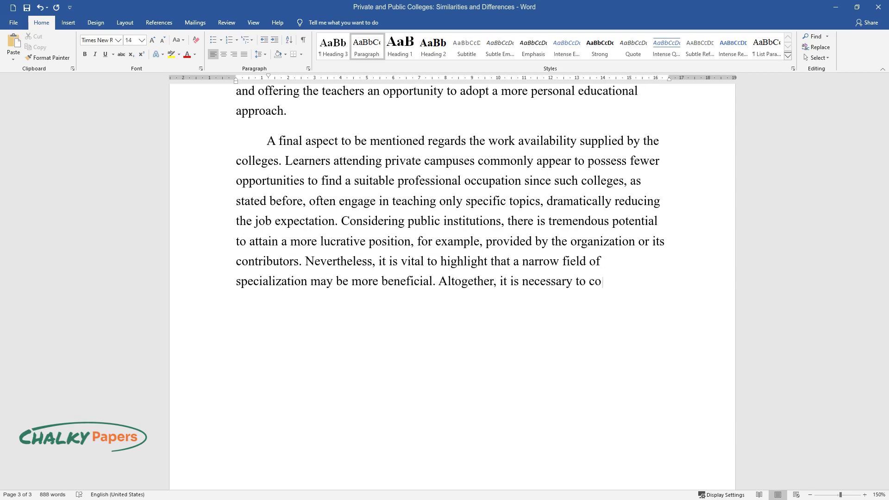
Finish the work-availability paragraph so it ends 'during education.' and start a new line.
{"action": "type", "text": "nsider multiple factors when disc"}
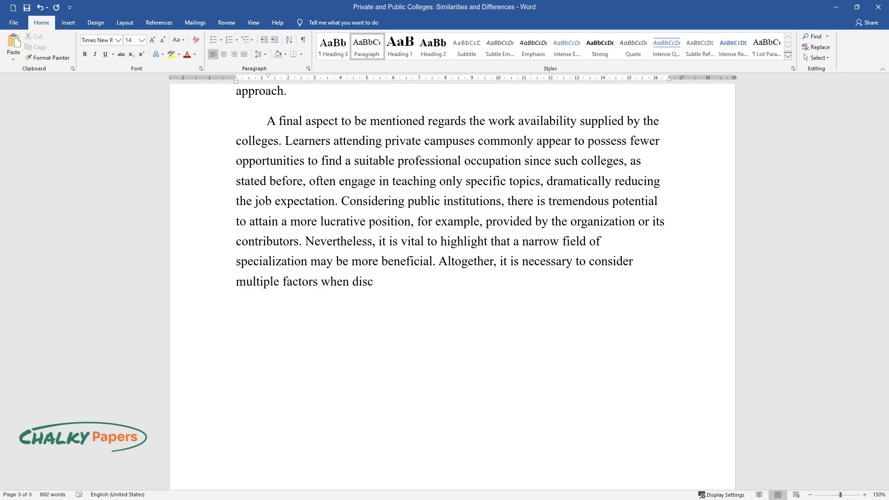
{"action": "type", "text": "ussing future possibilities, as so"}
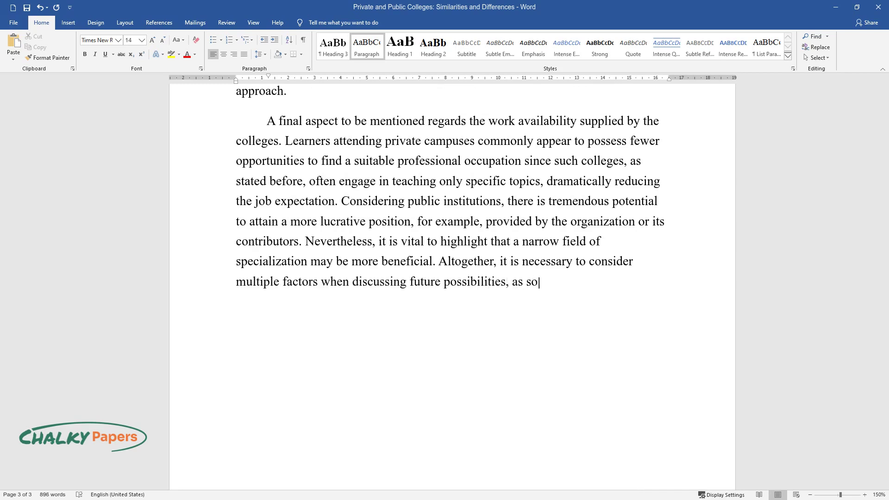
{"action": "type", "text": "me of them might be provi"}
{"action": "type", "text": "ded by t"}
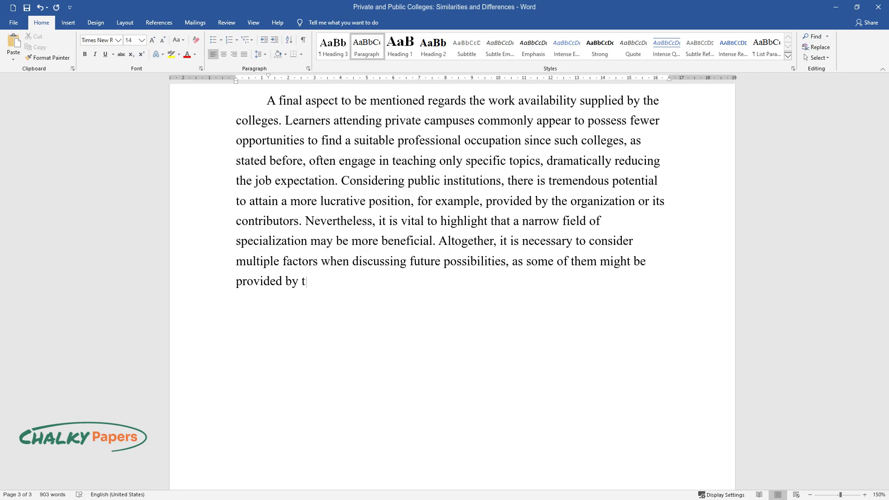
{"action": "type", "text": "he college during education."}
{"action": "key", "text": "Return"}
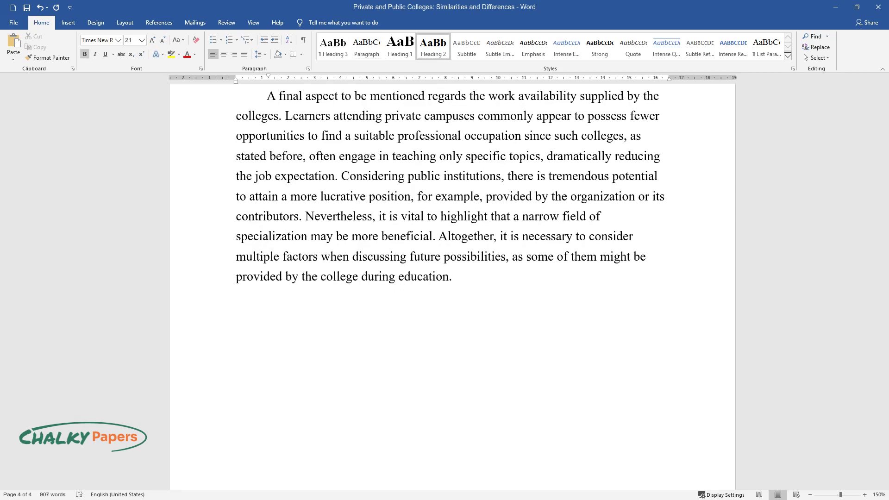
Add the 'Conclusion' heading and write a closing paragraph on shared goals and strong contrasts.
{"action": "type", "text": "Conclusion"}
{"action": "key", "text": "Return"}
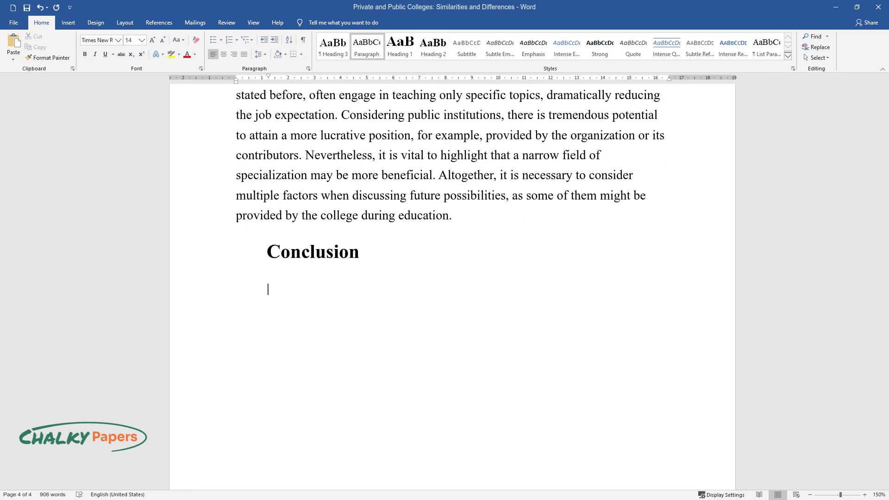
{"action": "type", "text": "To"}
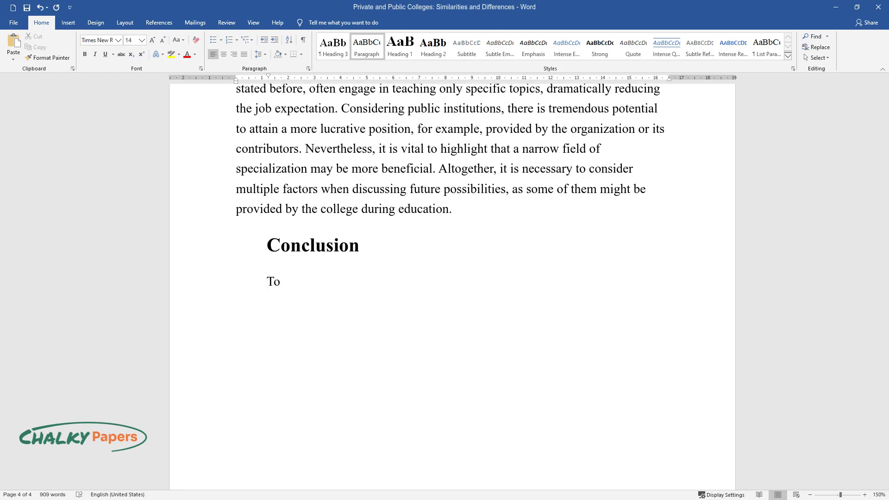
{"action": "type", "text": " conclude, several similarities an"}
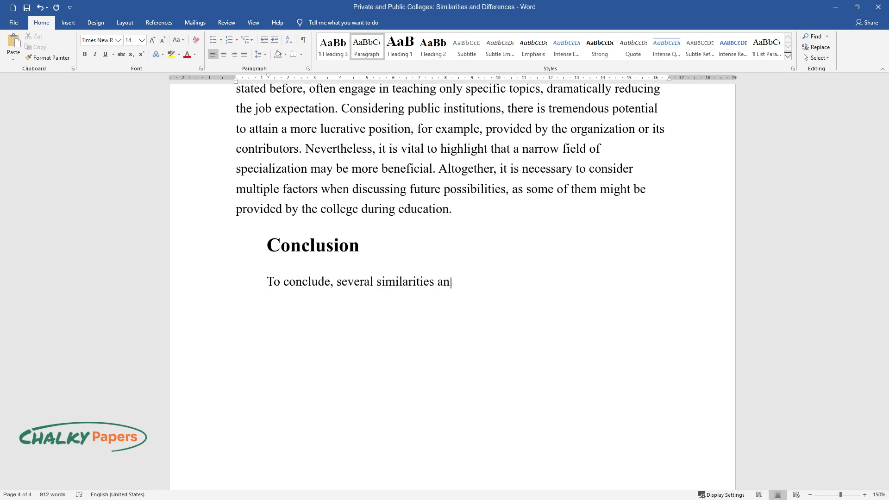
{"action": "type", "text": "d differences were explored in det"}
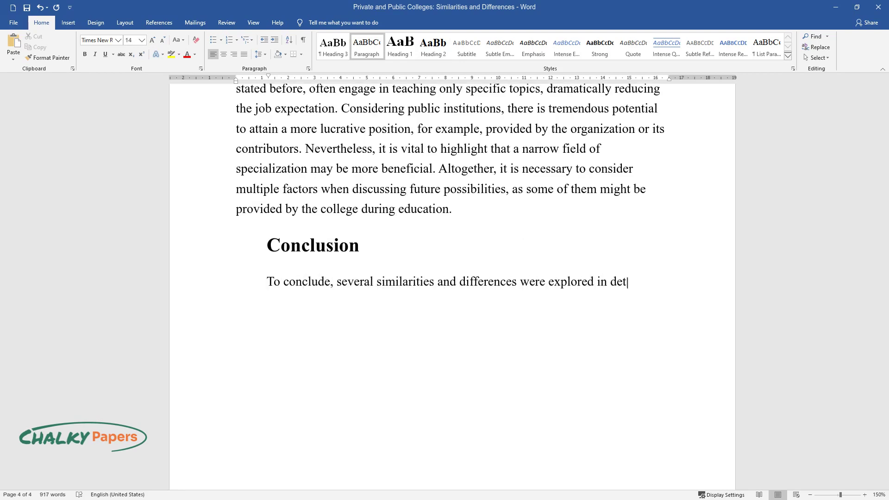
{"action": "type", "text": "ail in this work. Private and publ"}
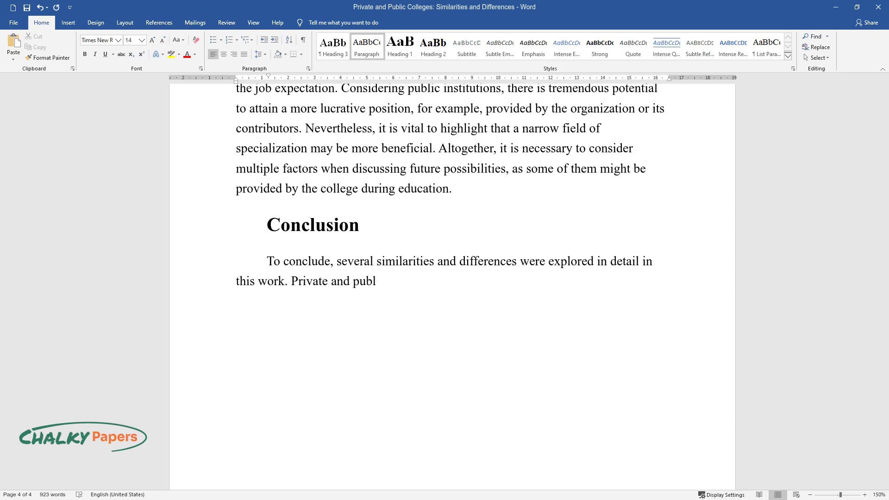
{"action": "type", "text": "ic colleges possess corresponding "}
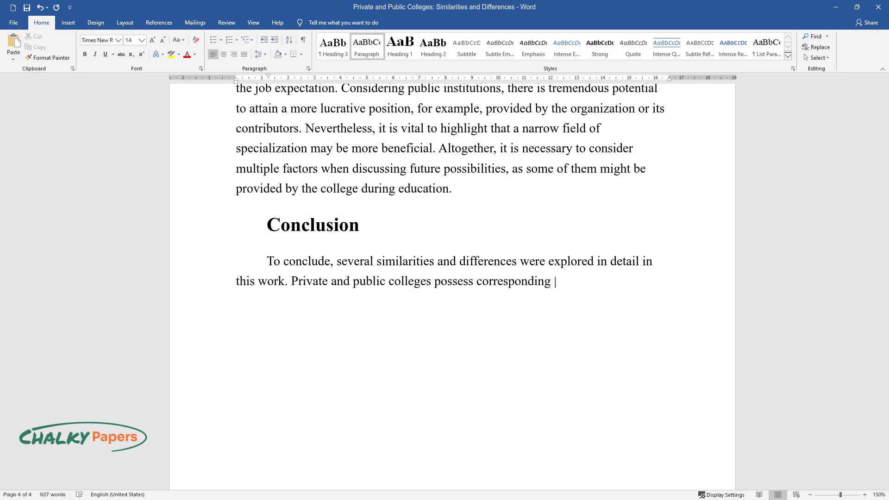
{"action": "type", "text": "characteristics, making them equiv"}
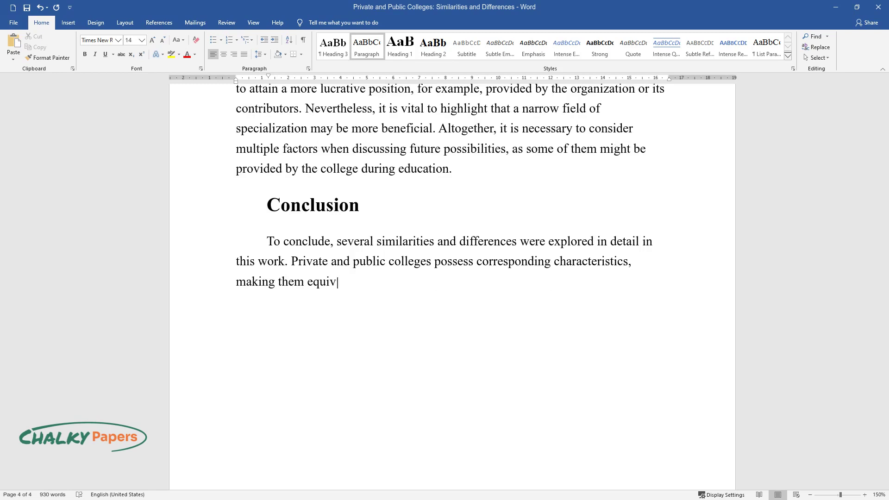
{"action": "type", "text": "alent in some terms. A college ed"}
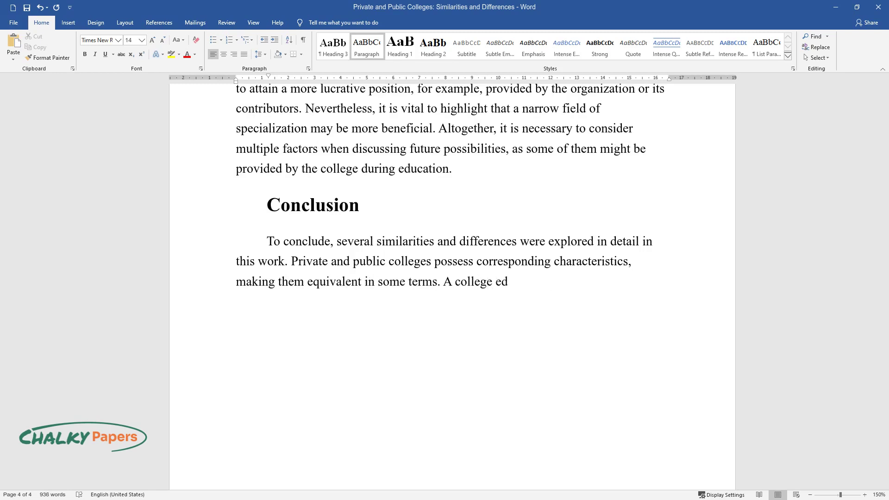
{"action": "type", "text": "ucation's overall goals are quite alike because thi"}
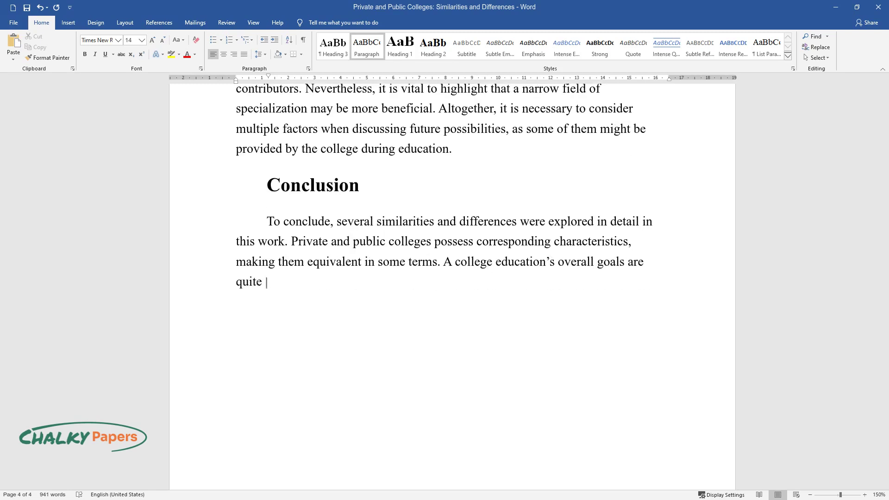
{"action": "type", "text": "s type of schooli"}
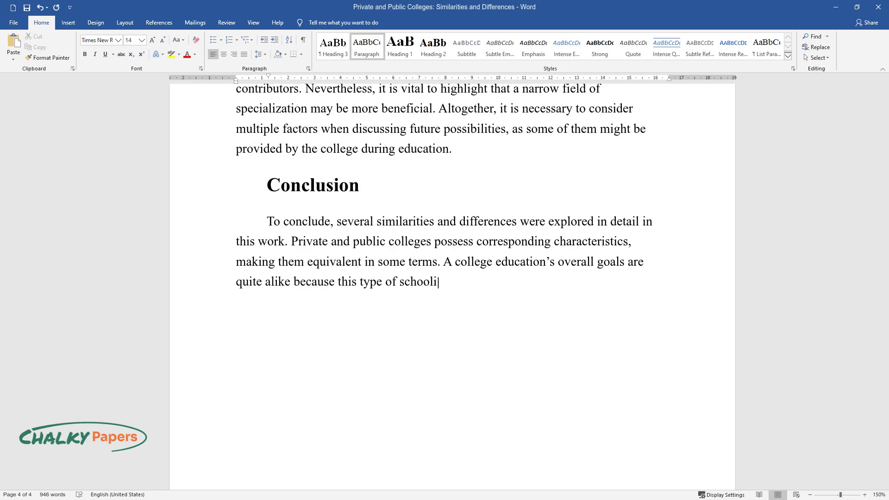
{"action": "type", "text": "ng is aimed at acquiring a practic"}
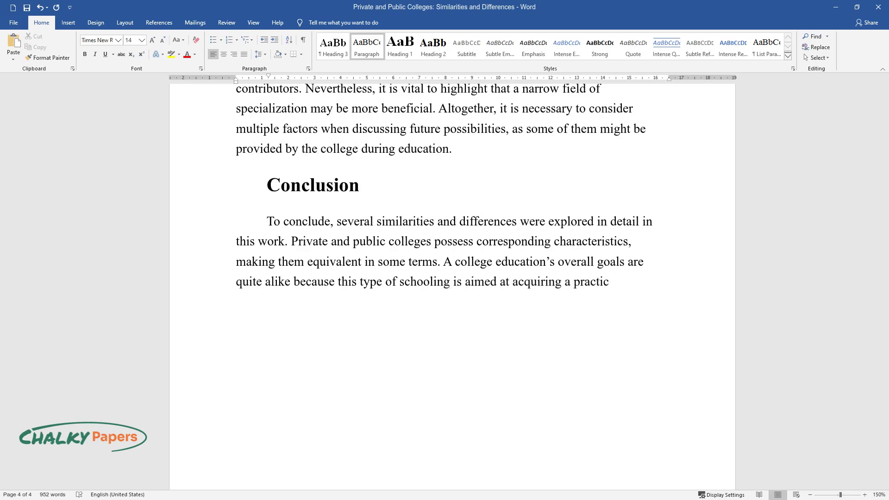
{"action": "type", "text": "e-oriented experience during a par"}
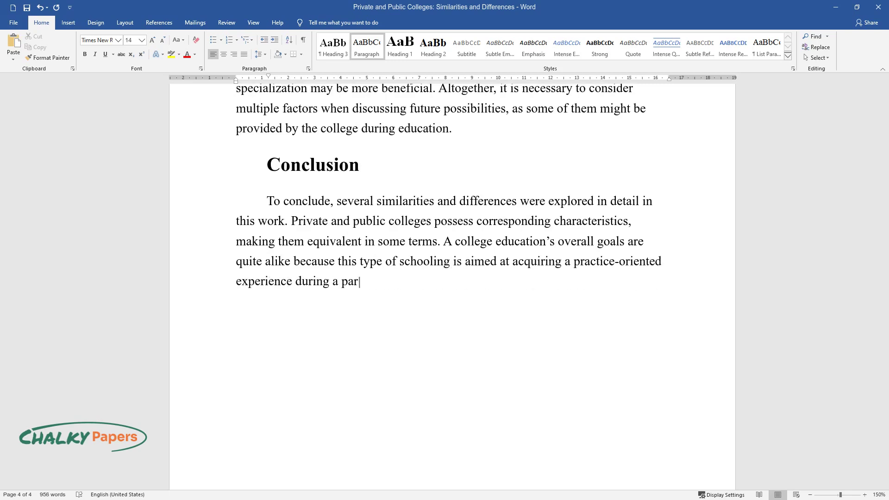
{"action": "type", "text": "ticular amount of time. However, "}
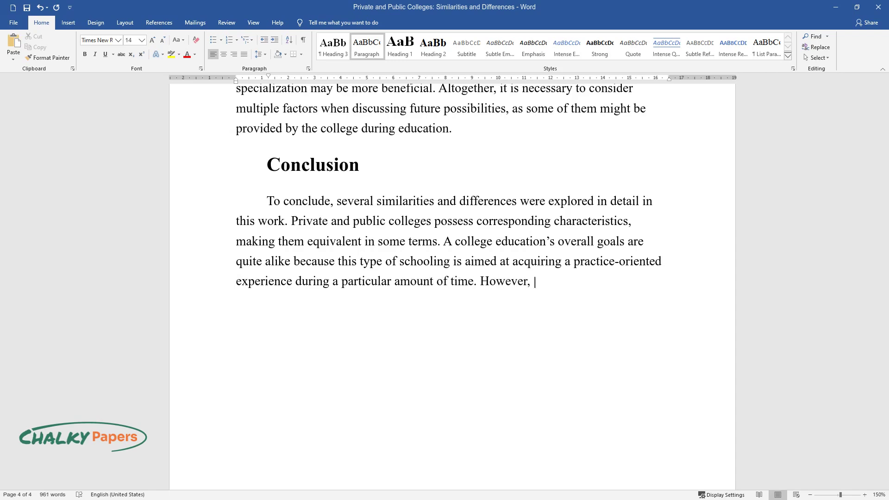
{"action": "type", "text": "multiple distinctions are present,"}
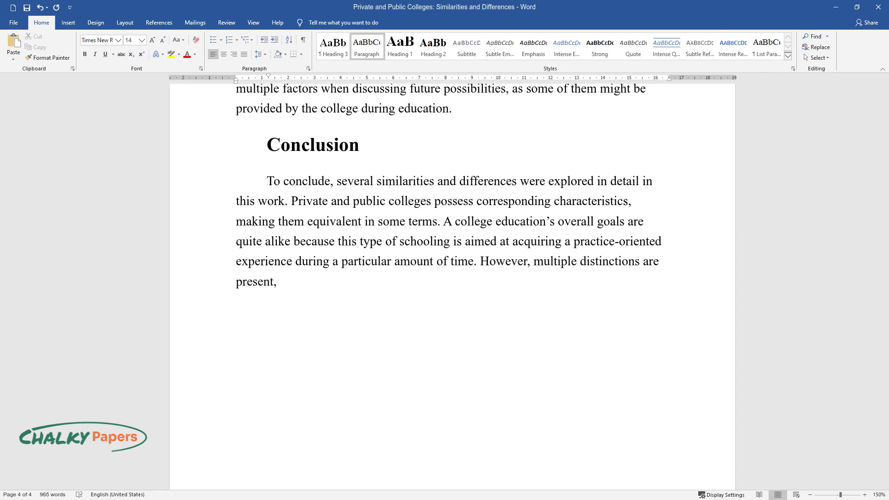
{"action": "type", "text": " arguing that private and public co"}
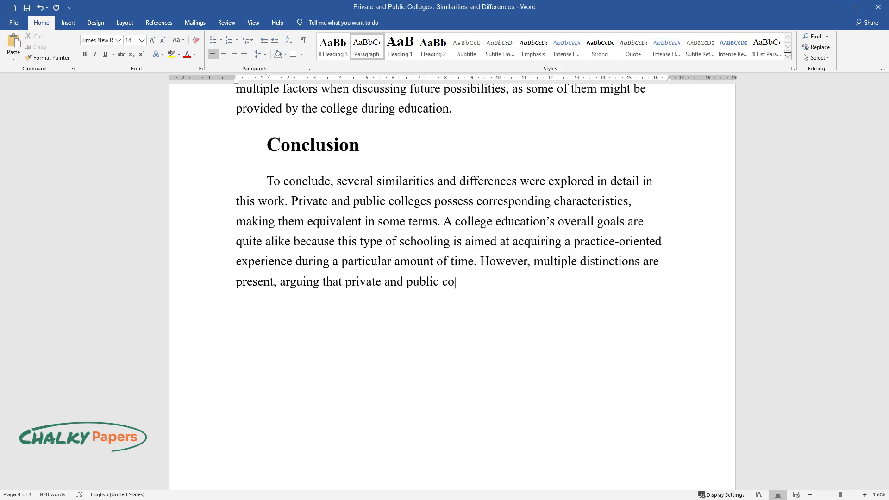
{"action": "type", "text": "lleges are highly contrasting, mai"}
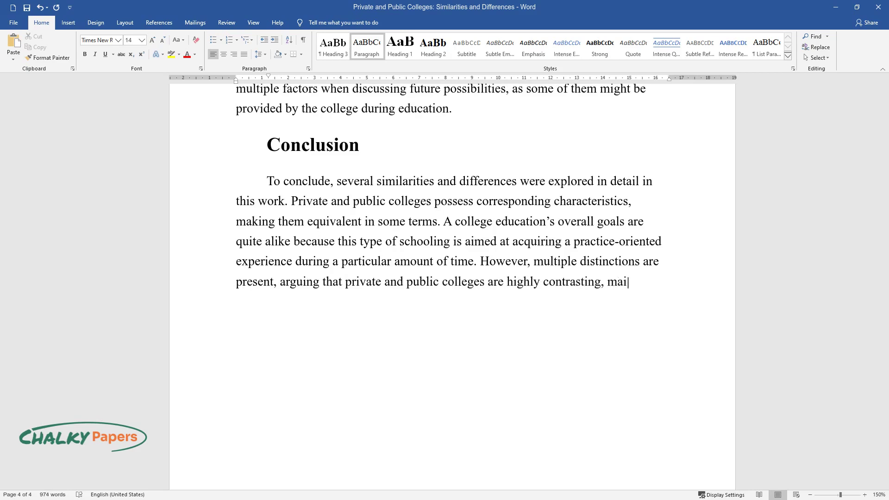
{"action": "type", "text": "nly in tuition fees, institution size funding establishments, socia"}
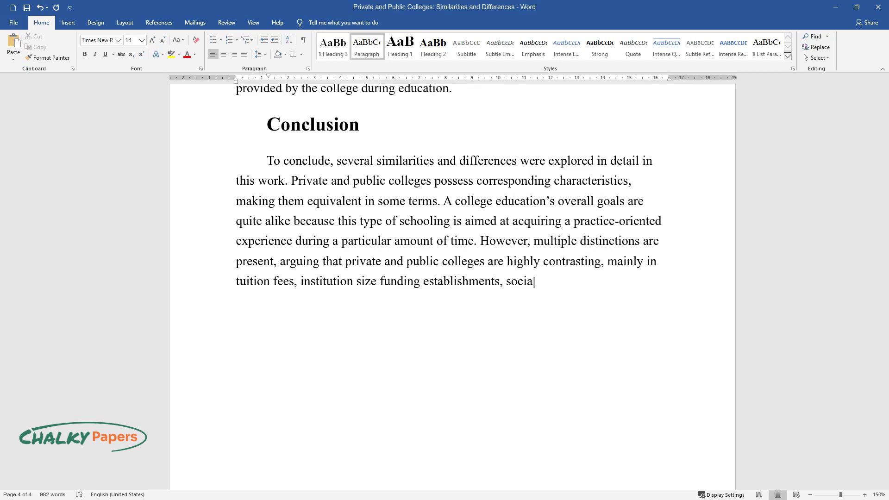
{"action": "type", "text": "l environment education qu"}
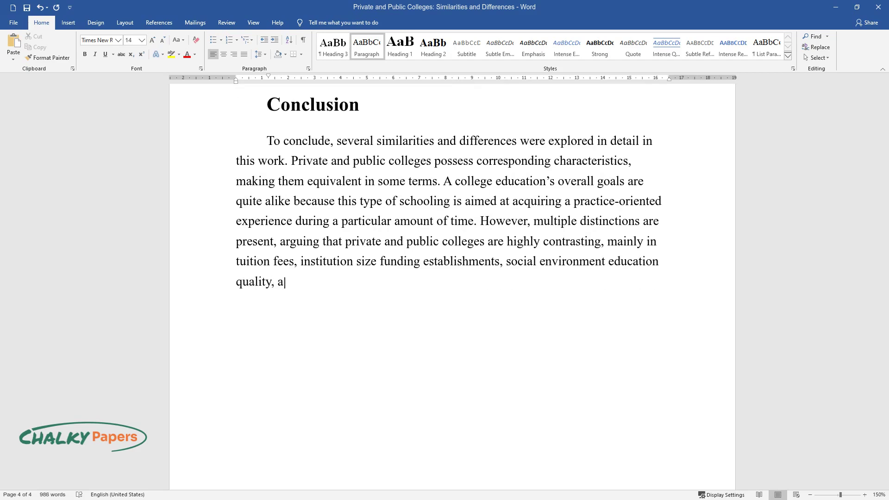
{"action": "type", "text": "ality, and consequent work availability. V"}
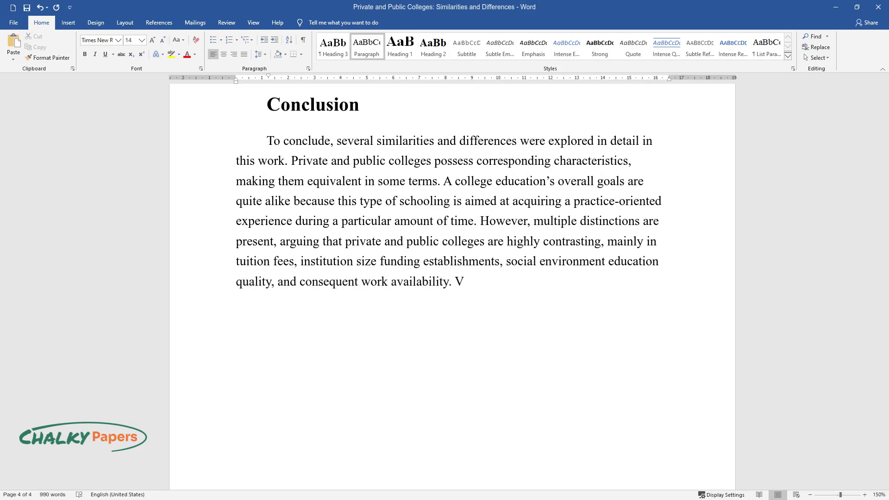
{"action": "type", "text": "arious private colleges require a "}
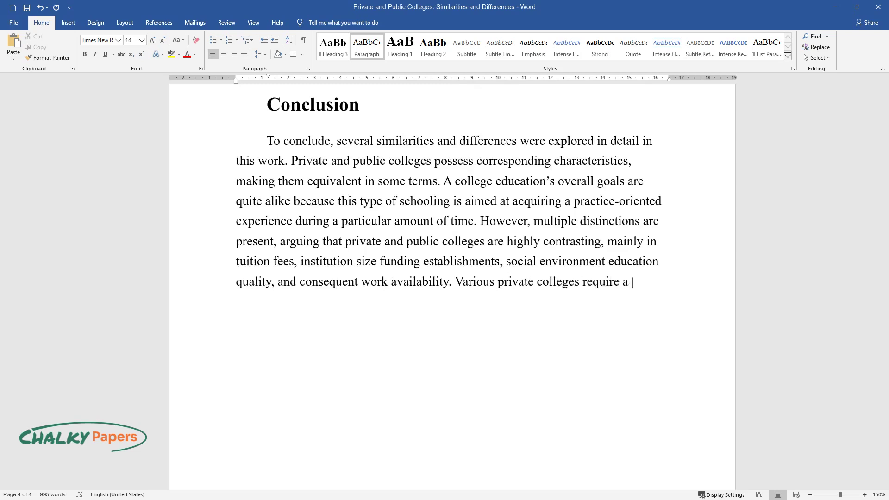
{"action": "type", "text": "considerable amount of monetary re"}
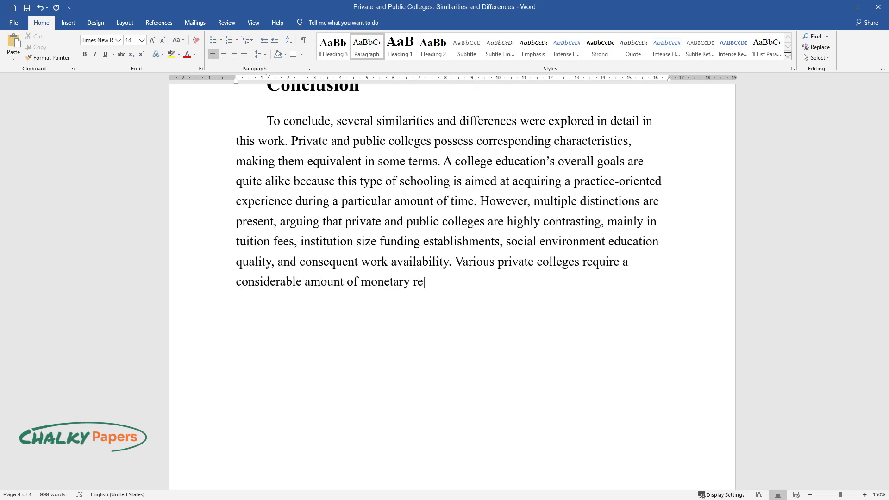
{"action": "type", "text": "sources, as they primarily depend"}
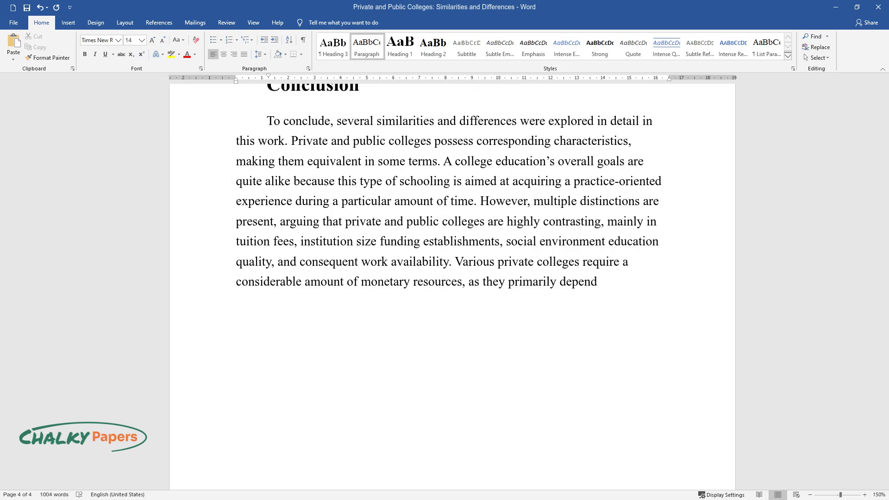
{"action": "type", "text": " on student payments and additional"}
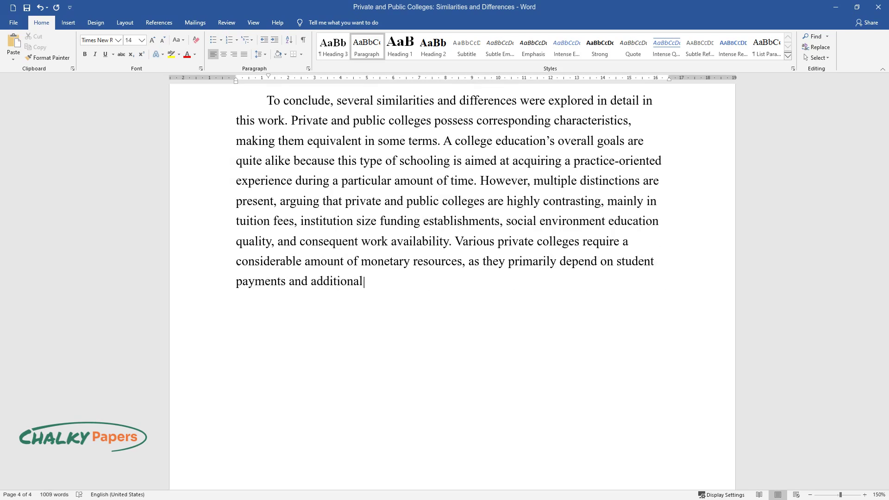
{"action": "type", "text": " endowments, while public colleges"}
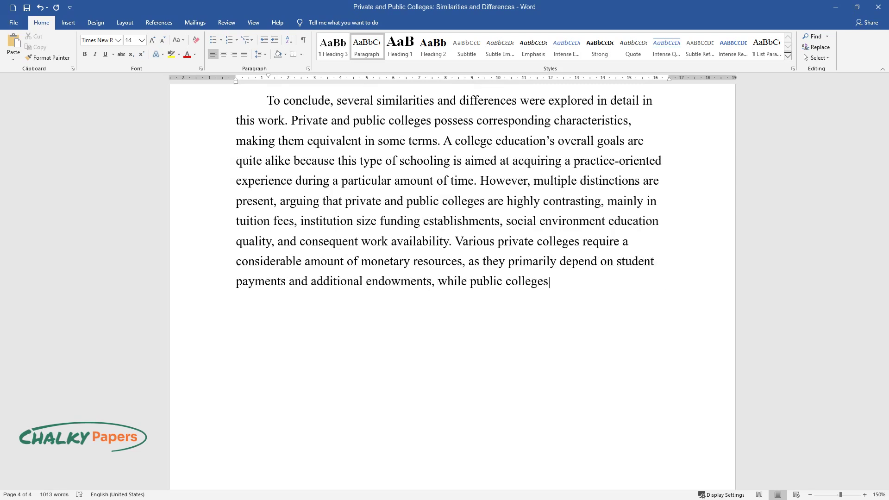
{"action": "type", "text": " receive their funding from the st"}
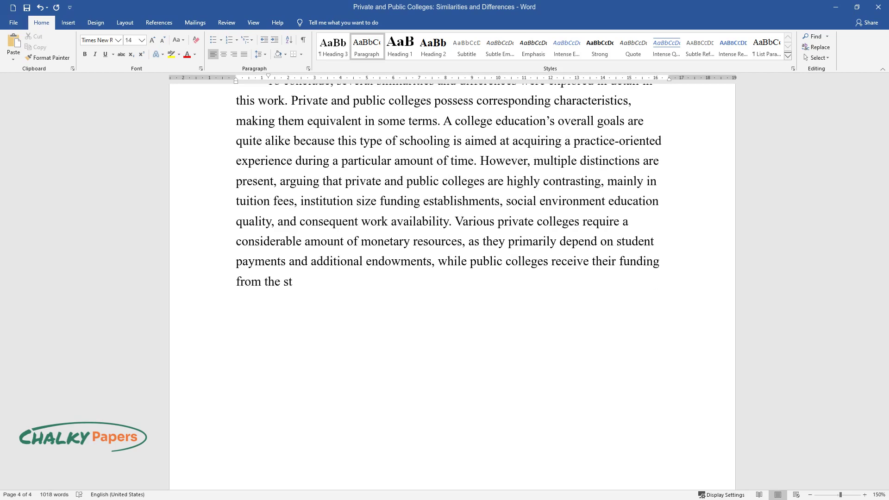
{"action": "type", "text": "ate. It appears that the remaining"}
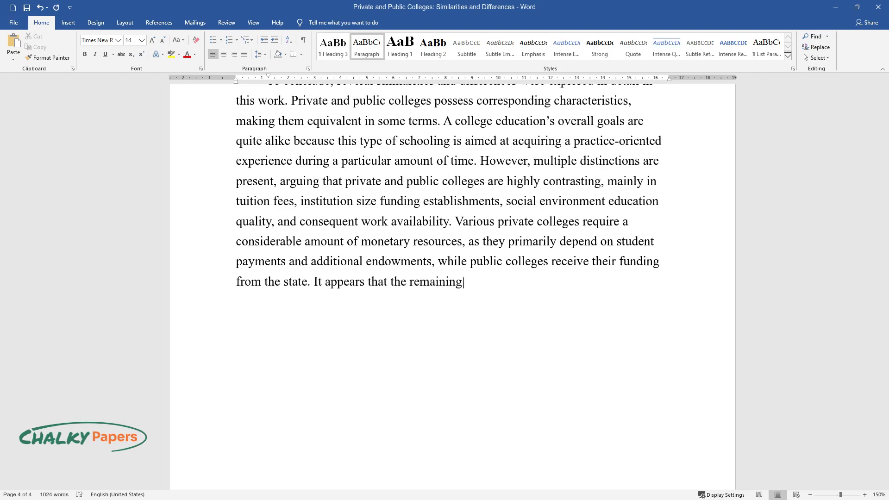
{"action": "type", "text": " differences originate from this "}
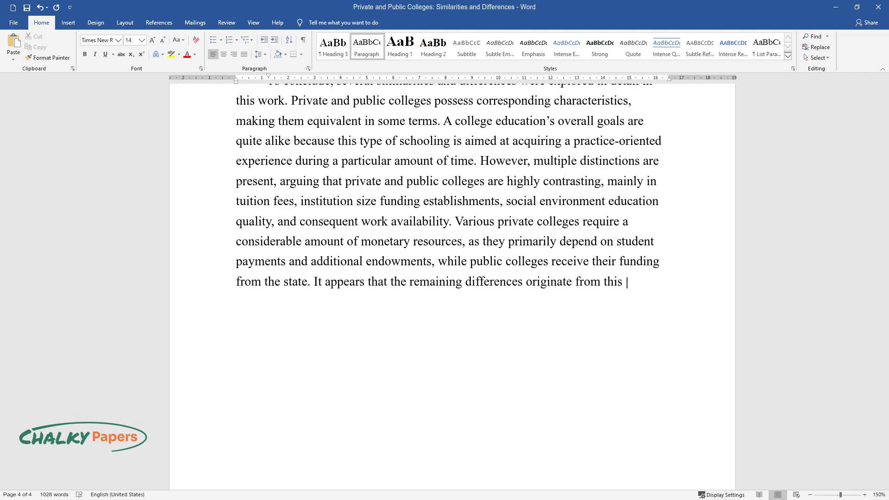
{"action": "type", "text": "feature, as reduced costs allow pu"}
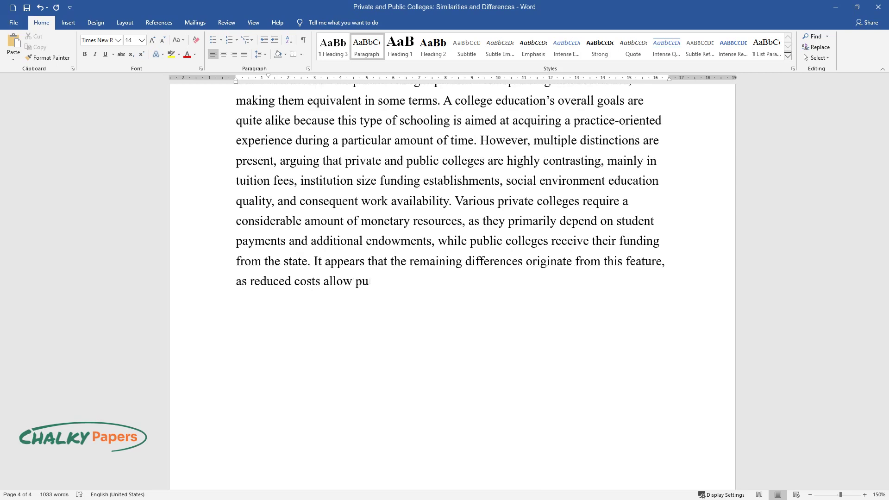
{"action": "type", "text": "blic institutions to provide their"}
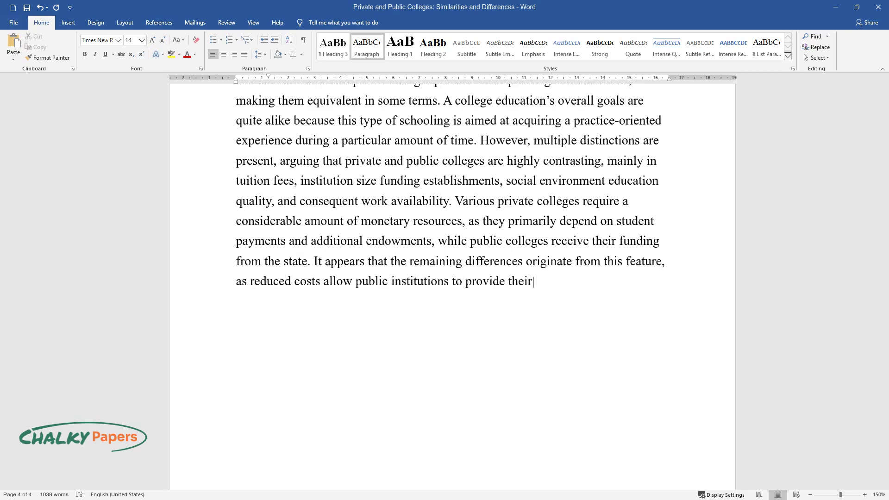
{"action": "type", "text": " students with higher program and "}
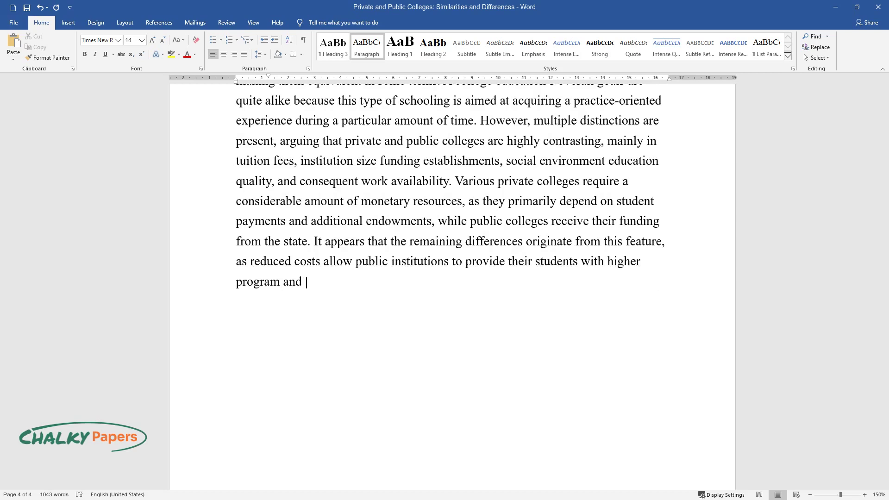
{"action": "type", "text": "entertainment availabilities. Priv"}
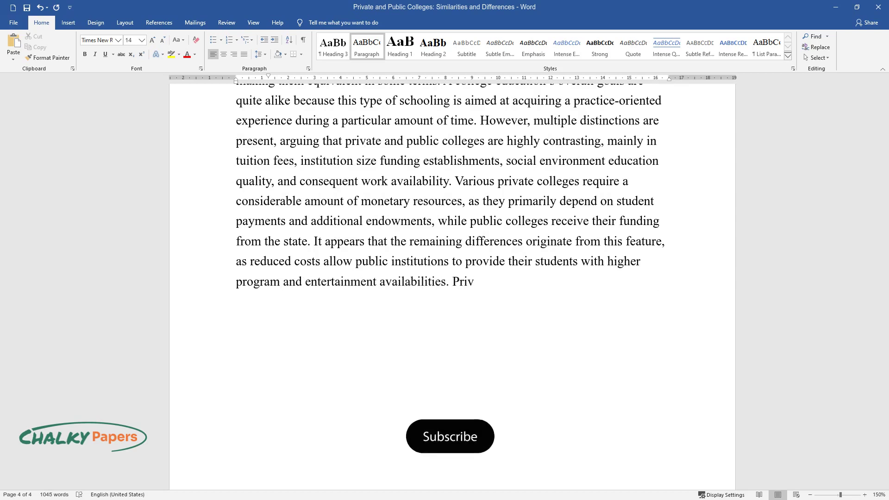
{"action": "type", "text": "ate colleges, in contrast, endorse"}
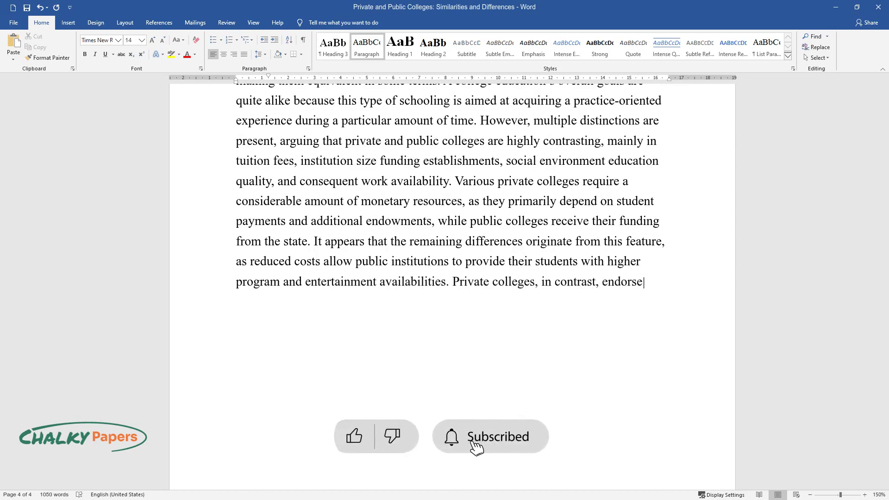
{"action": "type", "text": " their unique specializations, ind"}
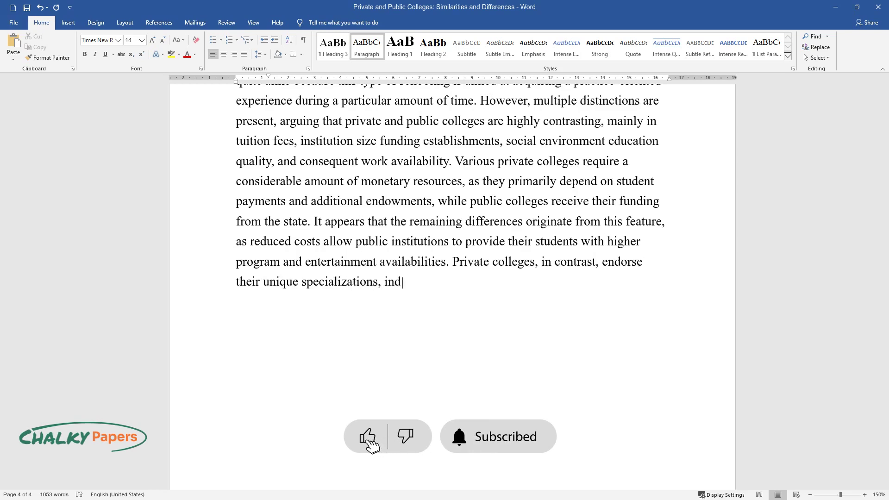
{"action": "type", "text": "ividual teaching approaches, and education"}
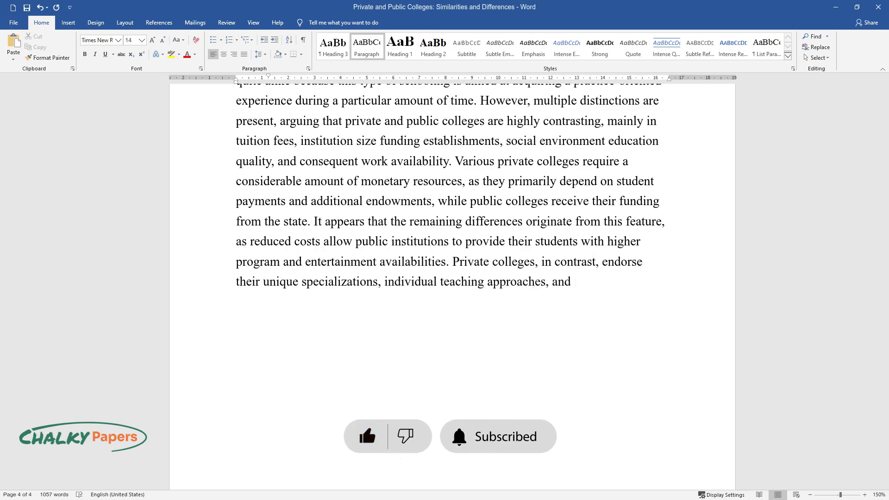